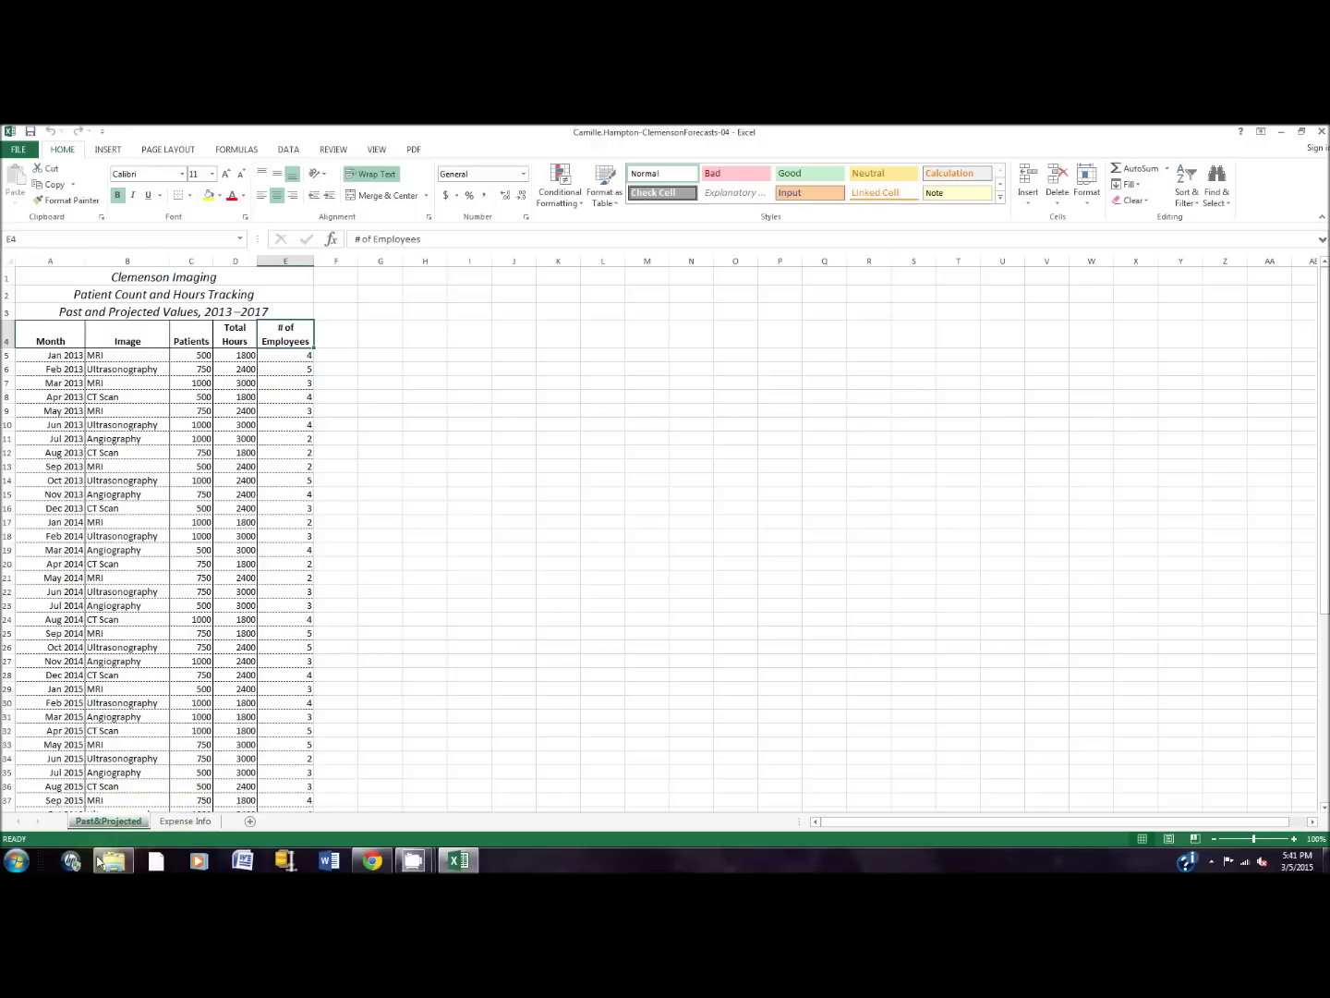
Step: Copy the Past&Projected sheet to the end of the workbook, keeping the original
right_click(112, 822)
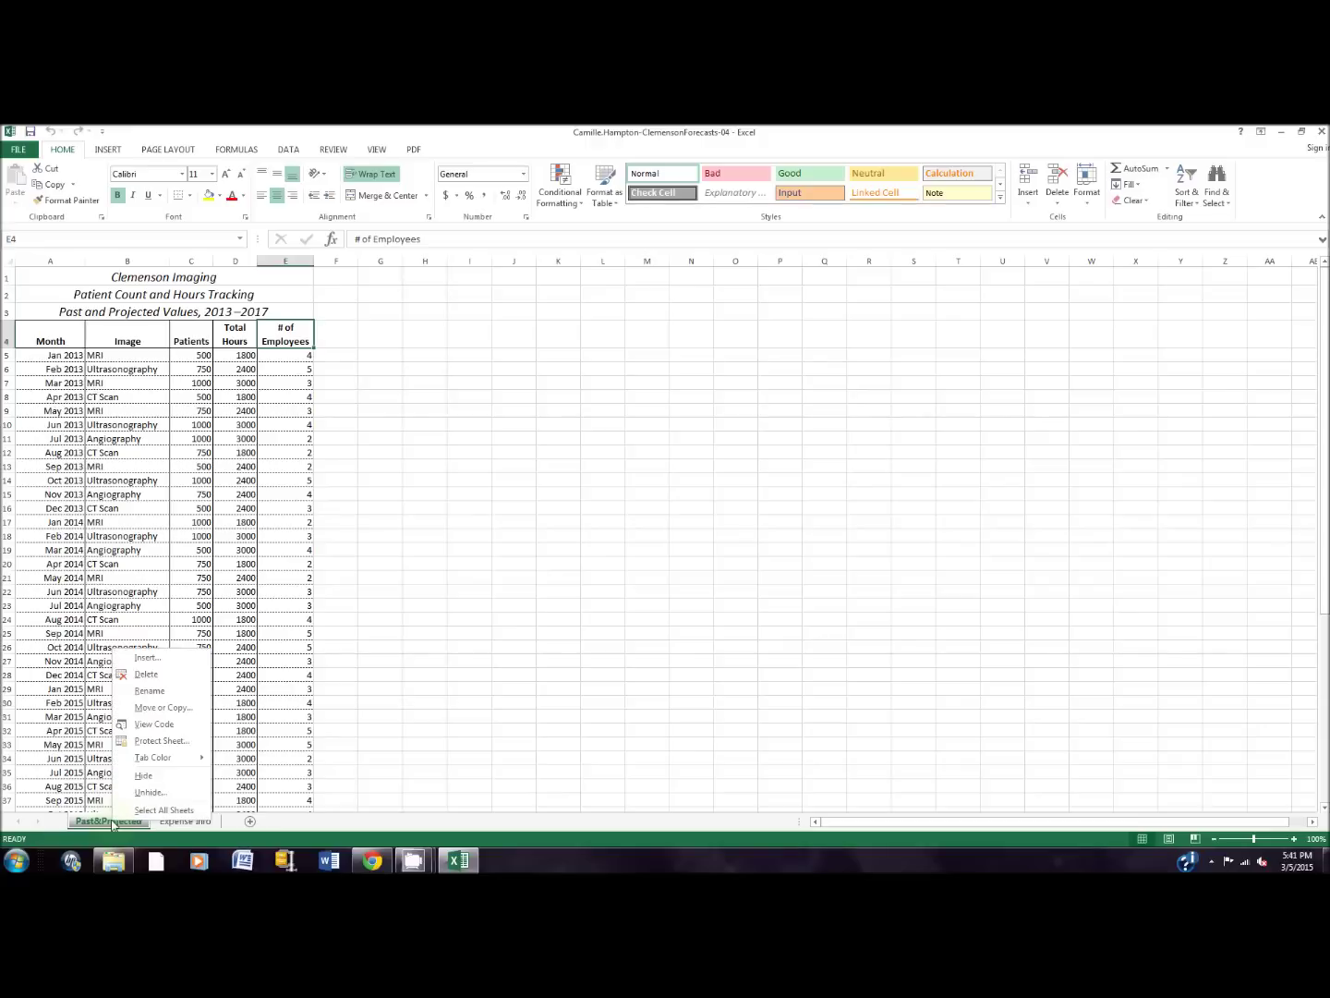
click(158, 708)
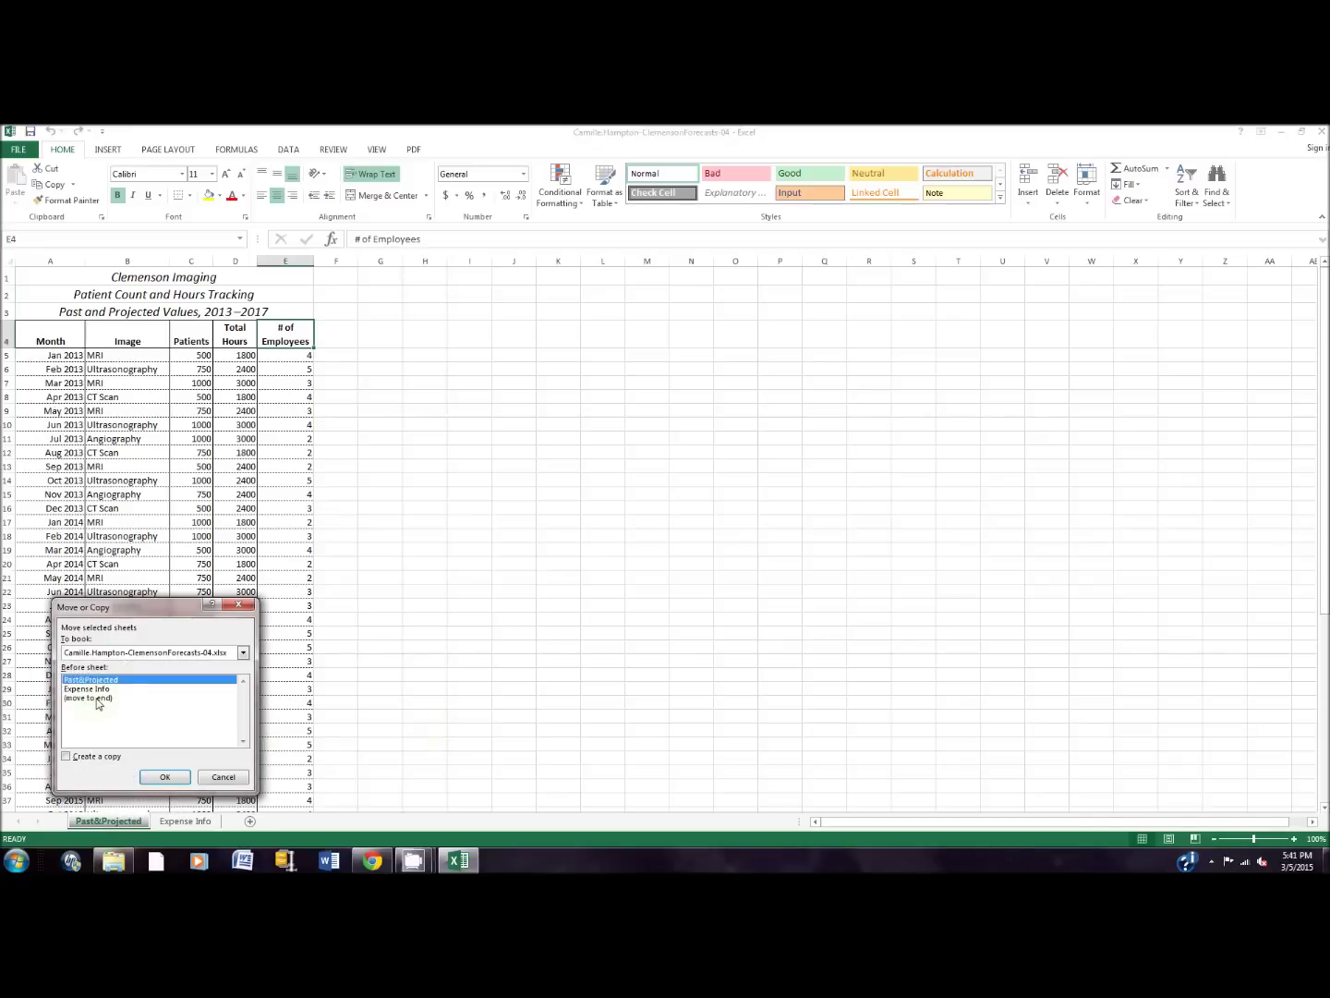
click(138, 652)
click(139, 656)
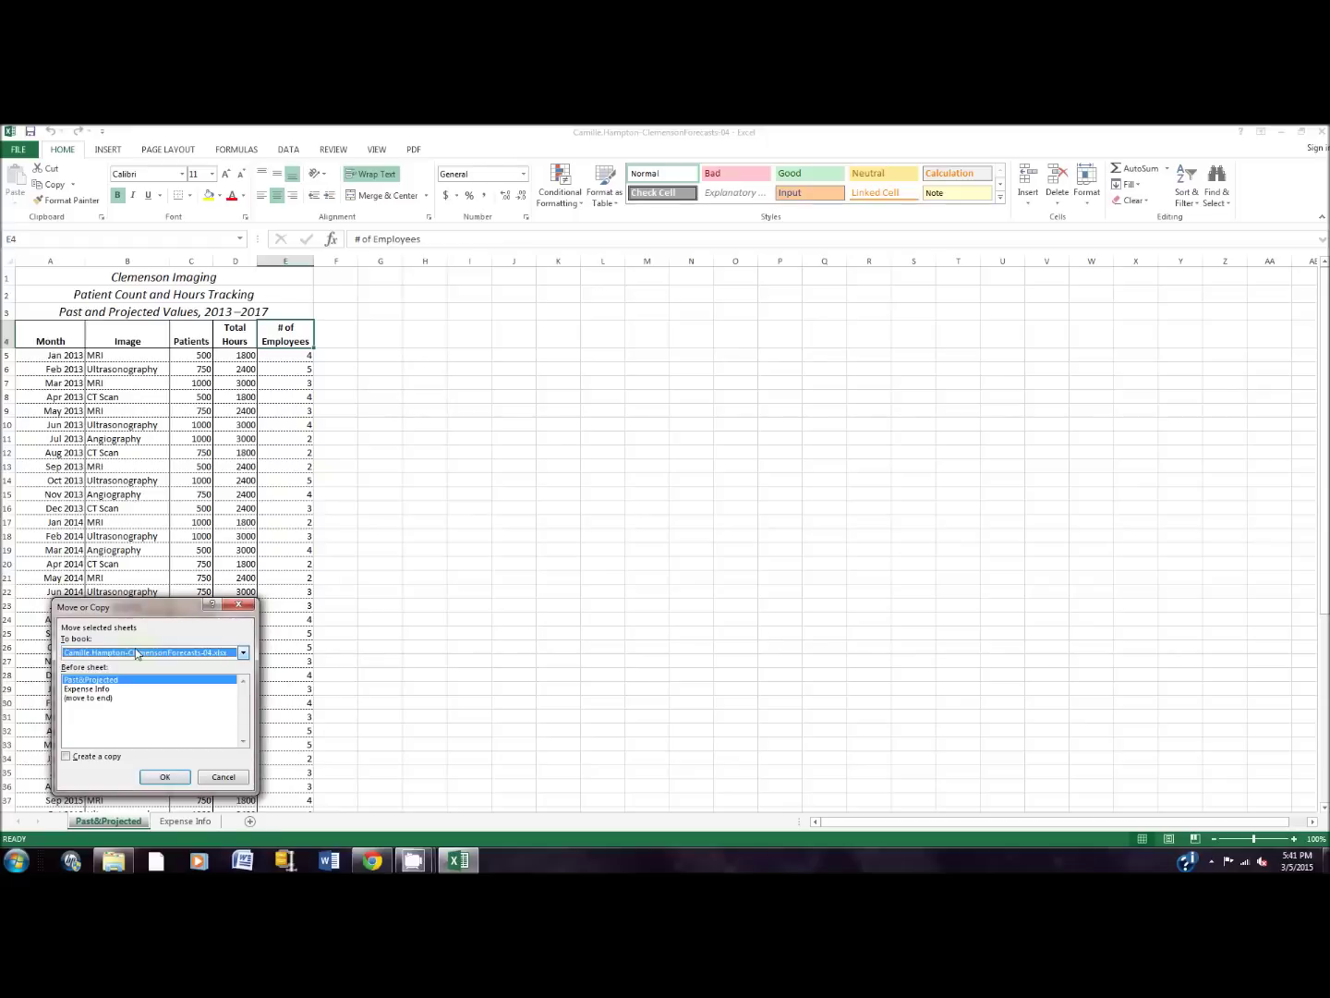
click(89, 700)
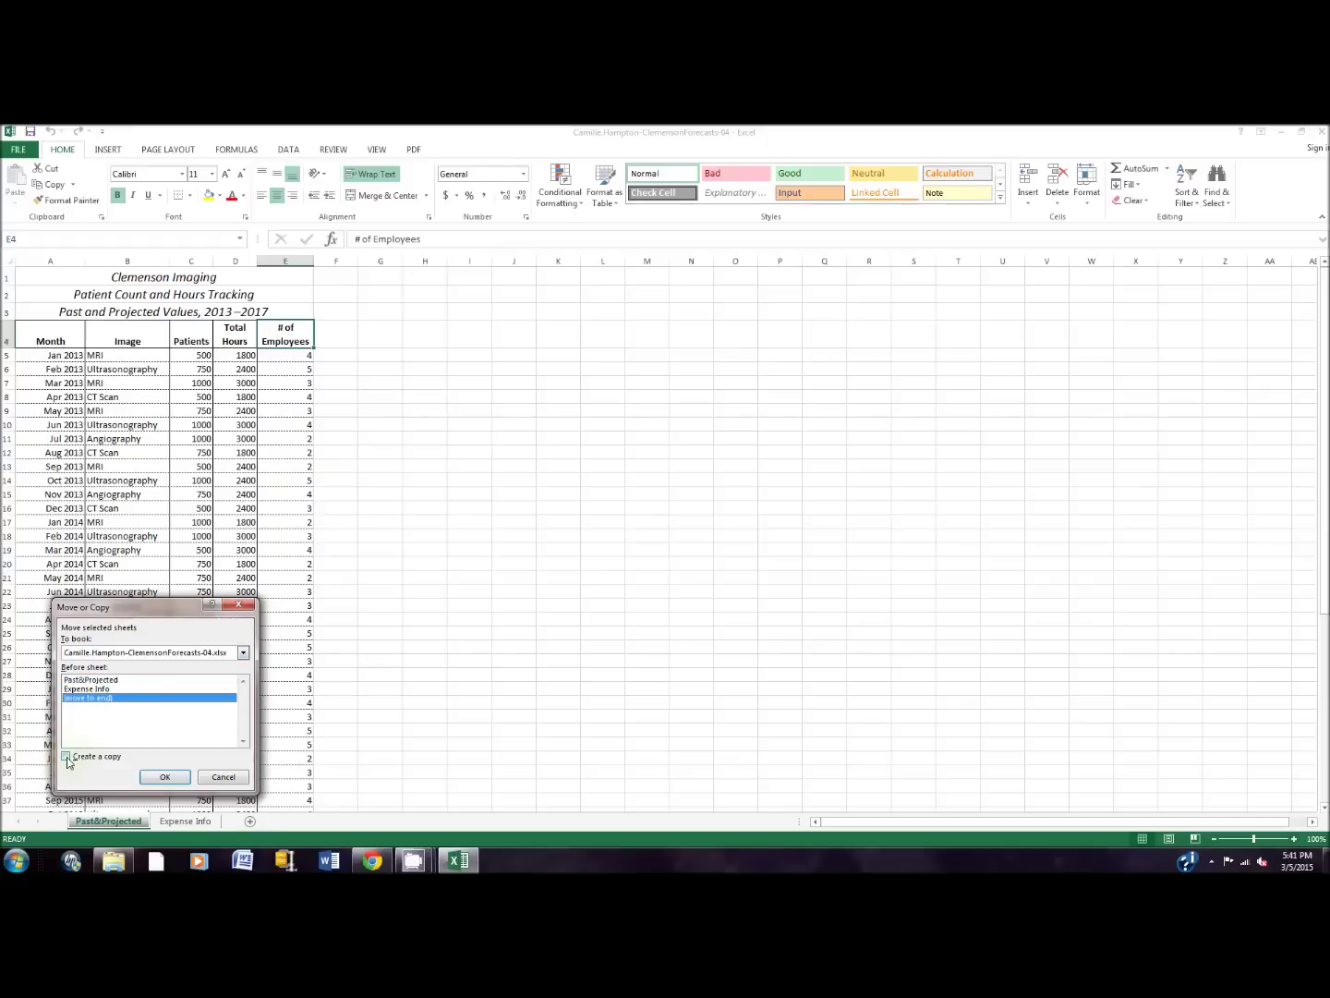
click(67, 757)
click(108, 654)
click(108, 658)
click(108, 653)
click(108, 658)
click(95, 759)
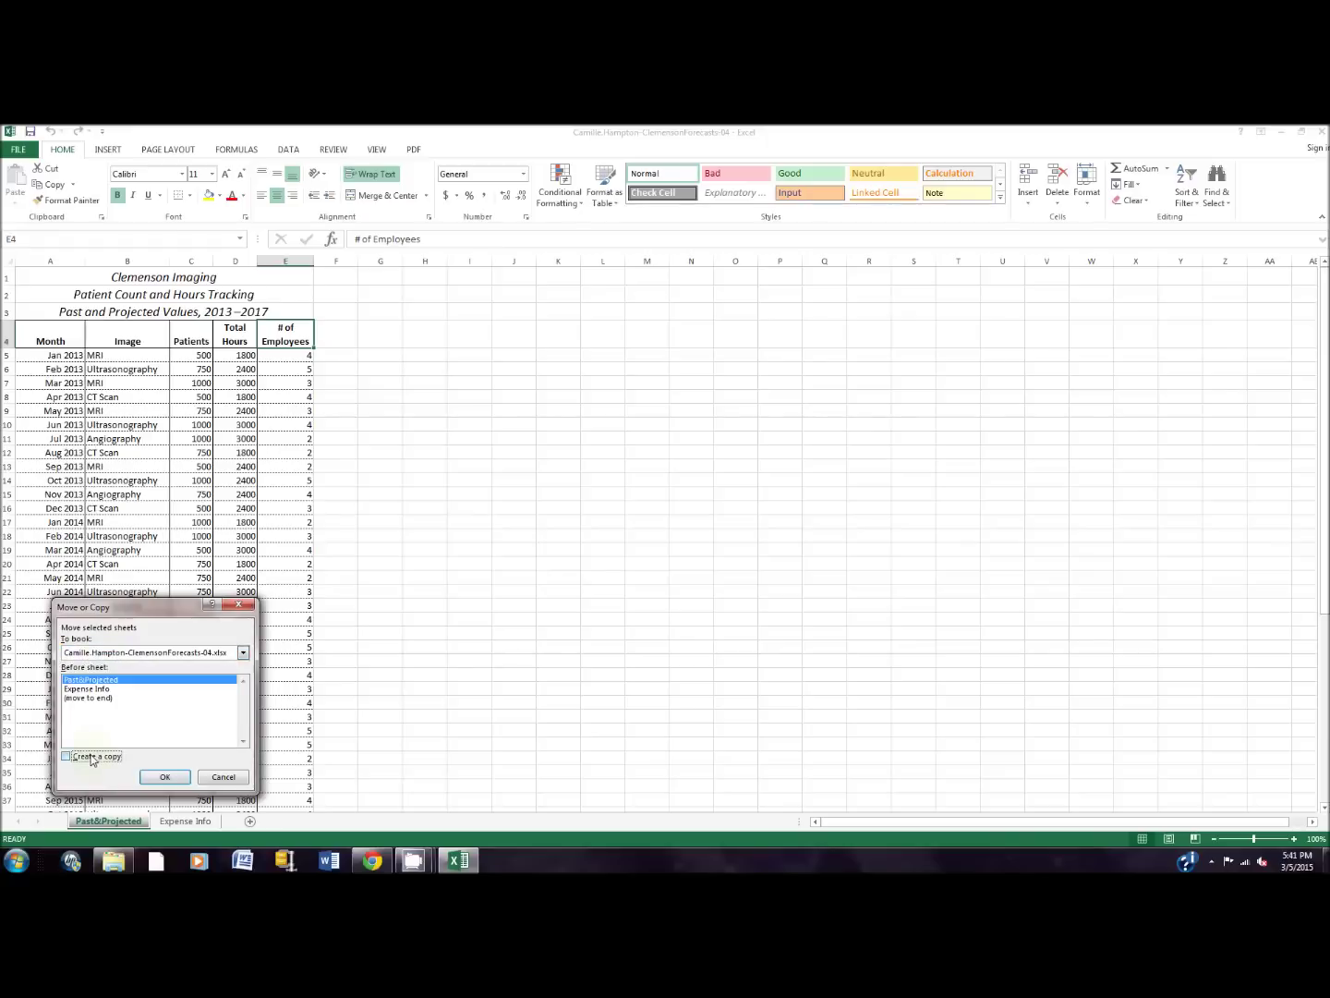
click(67, 757)
click(77, 700)
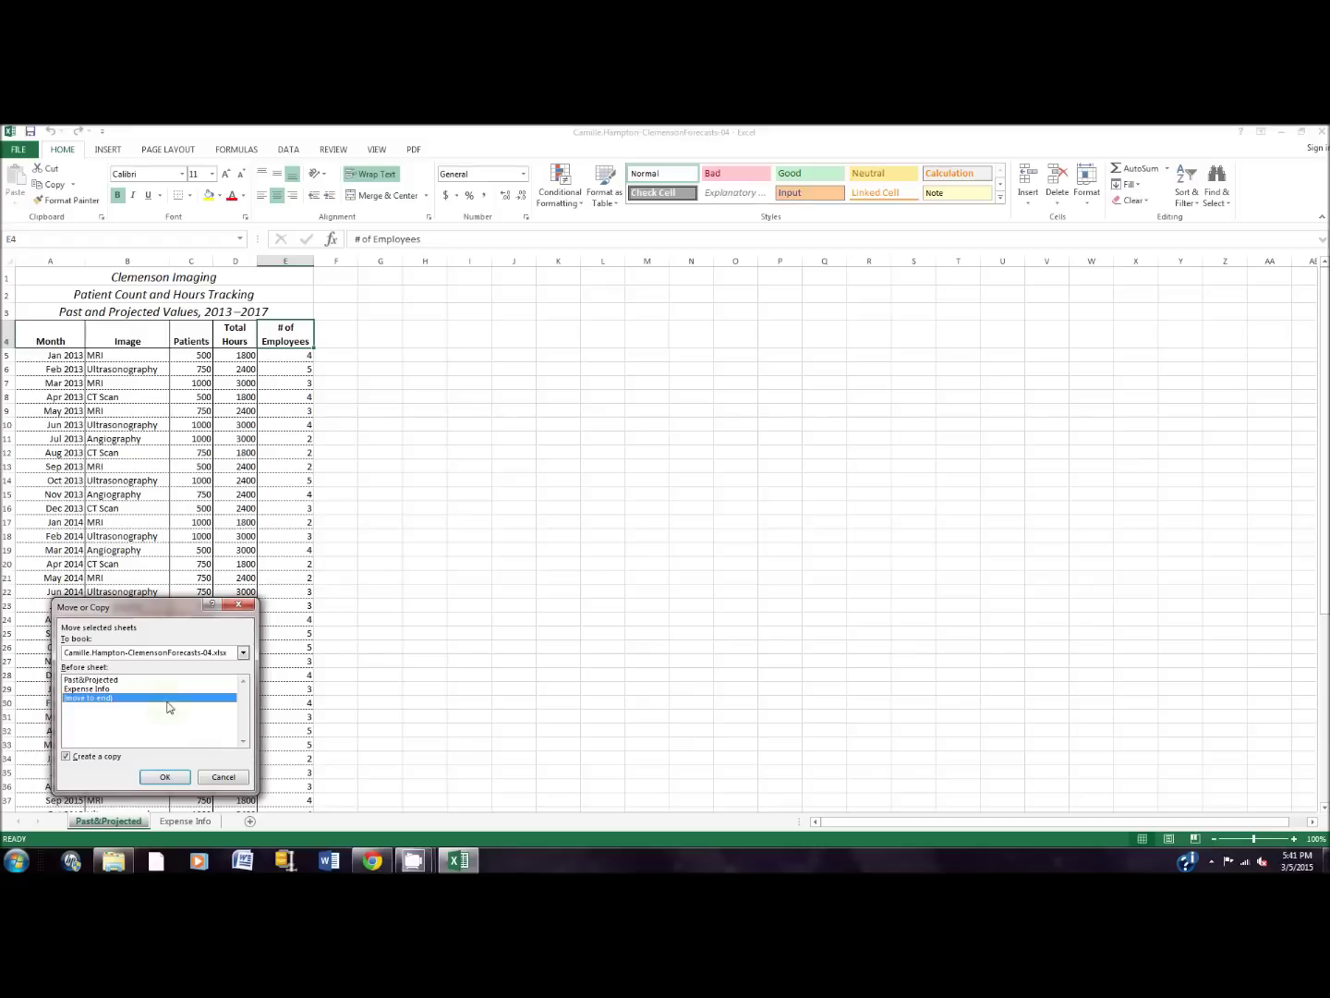
click(162, 777)
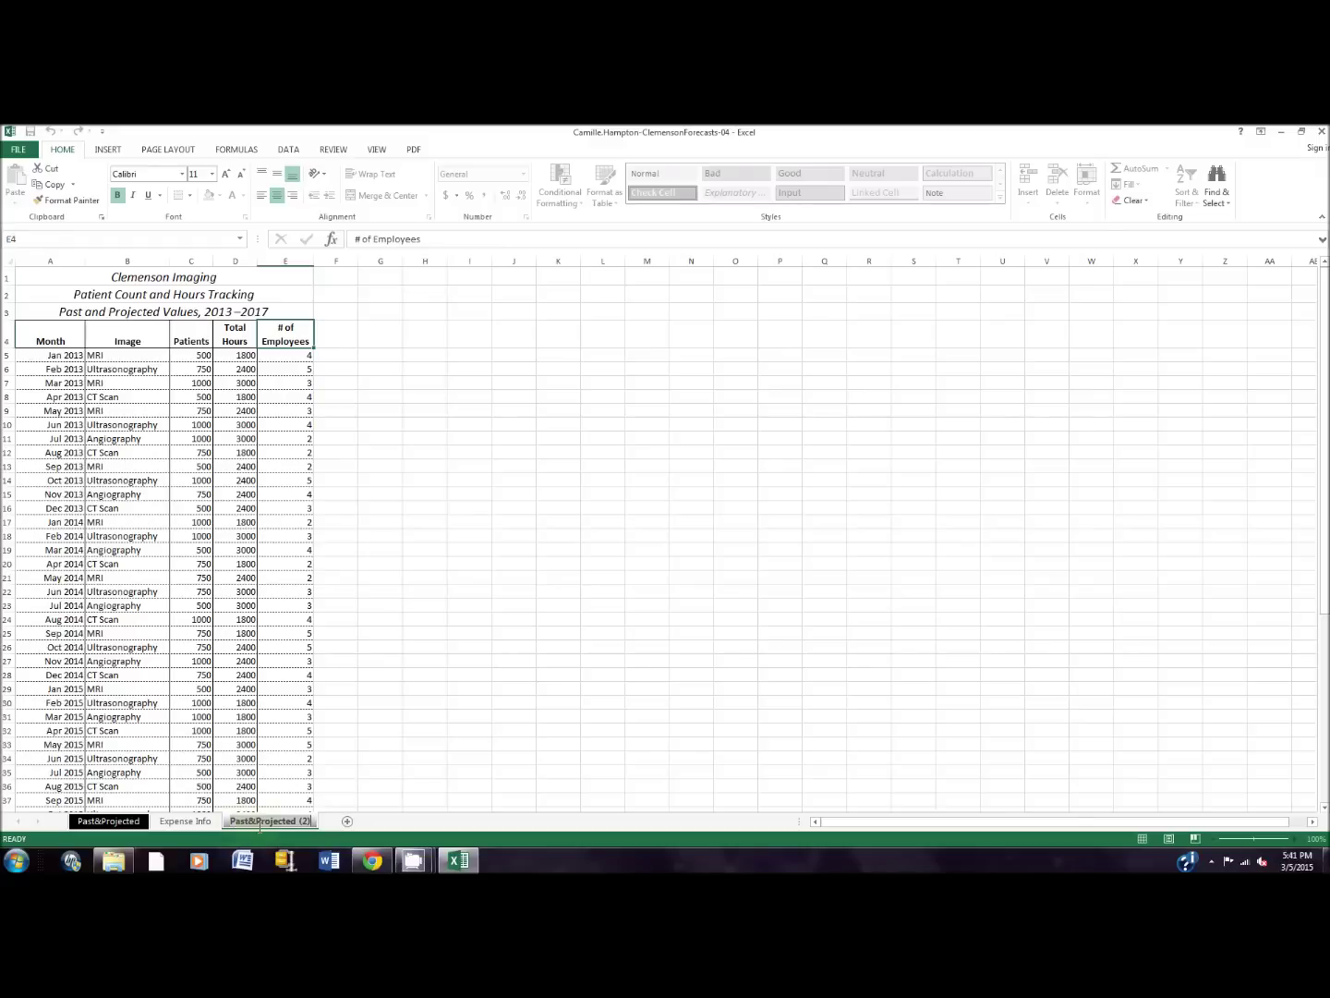
Step: Rename the copied sheet 'Adv Filter' and drag it between Past&Projected and Expense Info
text(A)
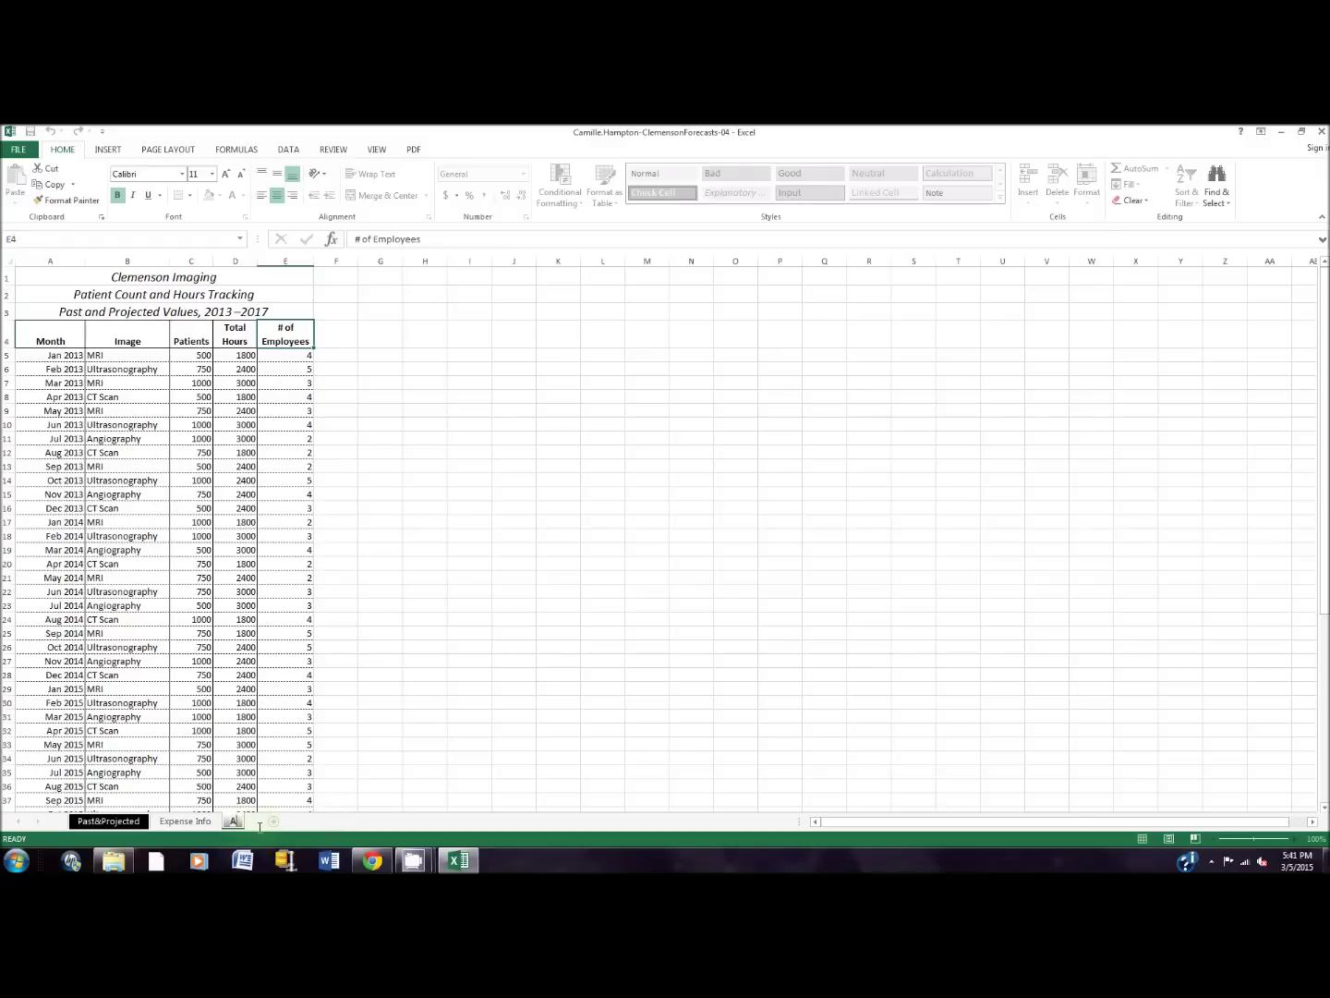
text(dv Filter)
key(Return)
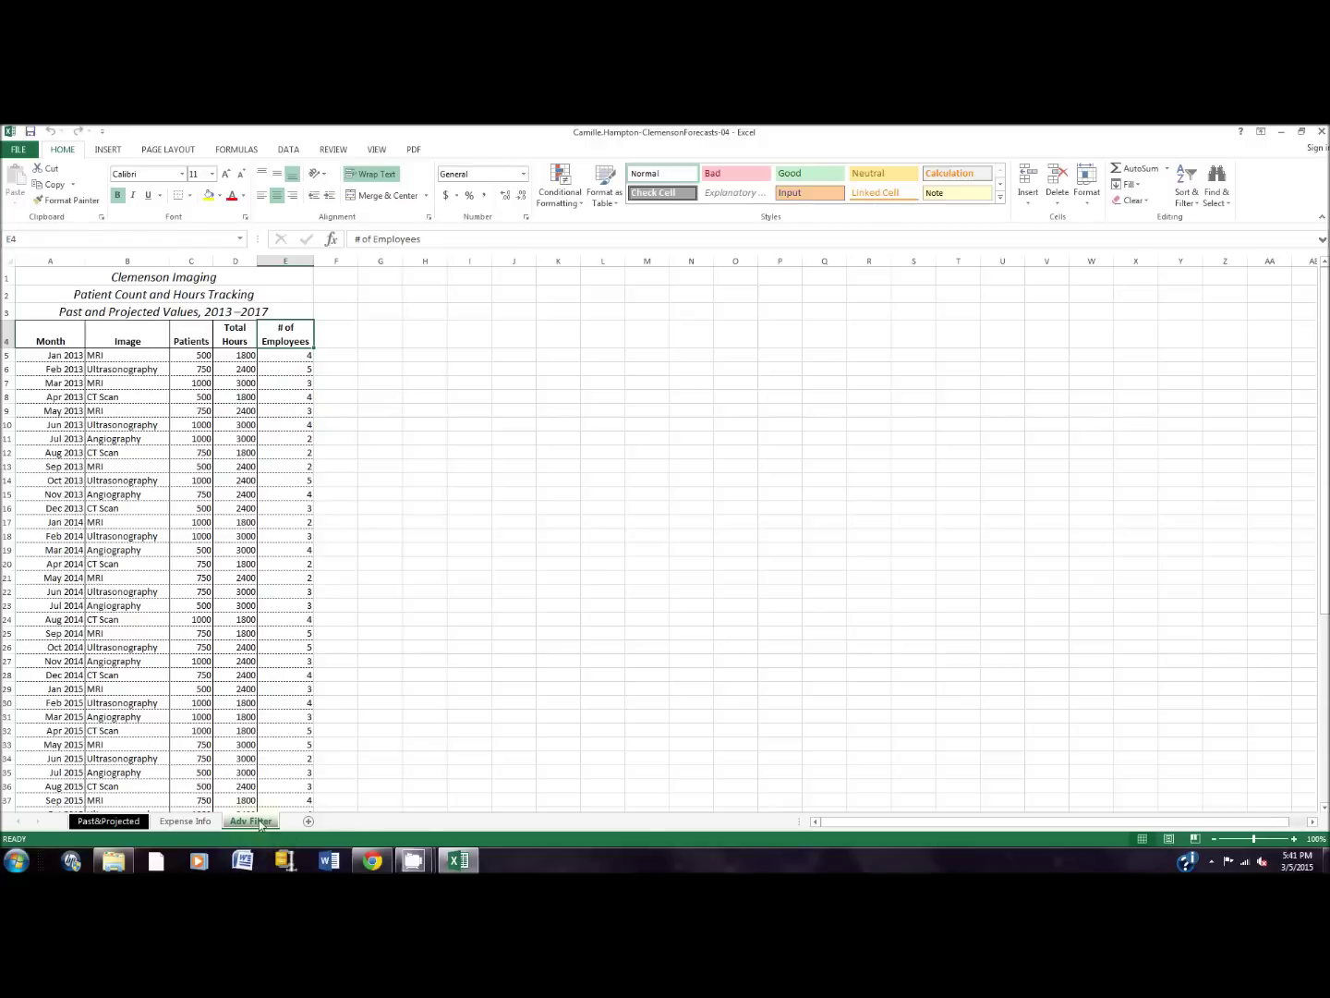
drag(260, 825, 161, 826)
drag(159, 825, 162, 826)
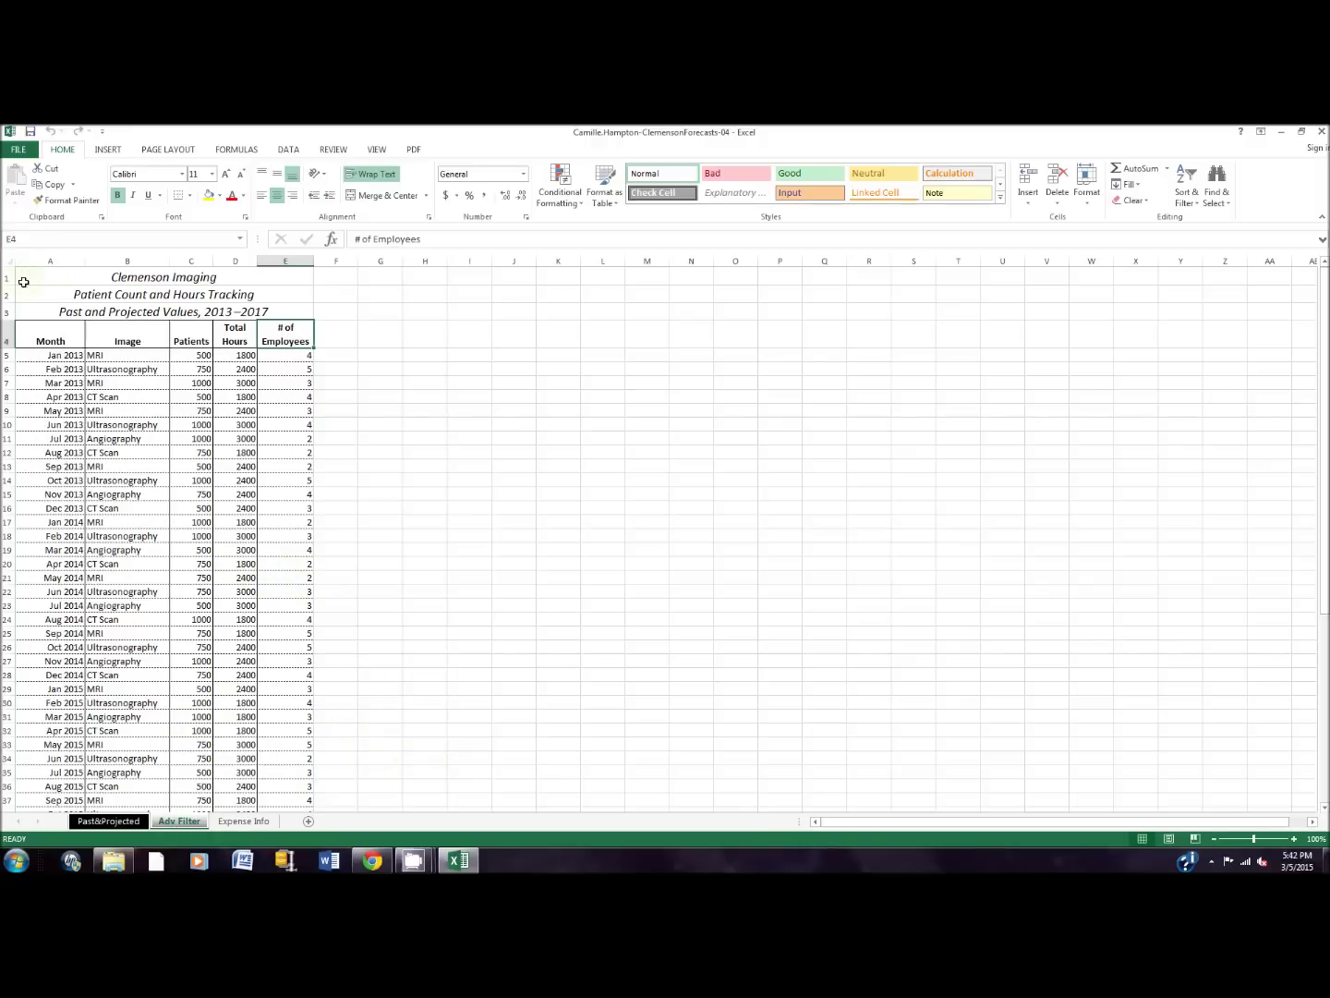
Step: Select the data range A4:E60 through the Name Box
click(34, 239)
text(a4:e60)
key(Return)
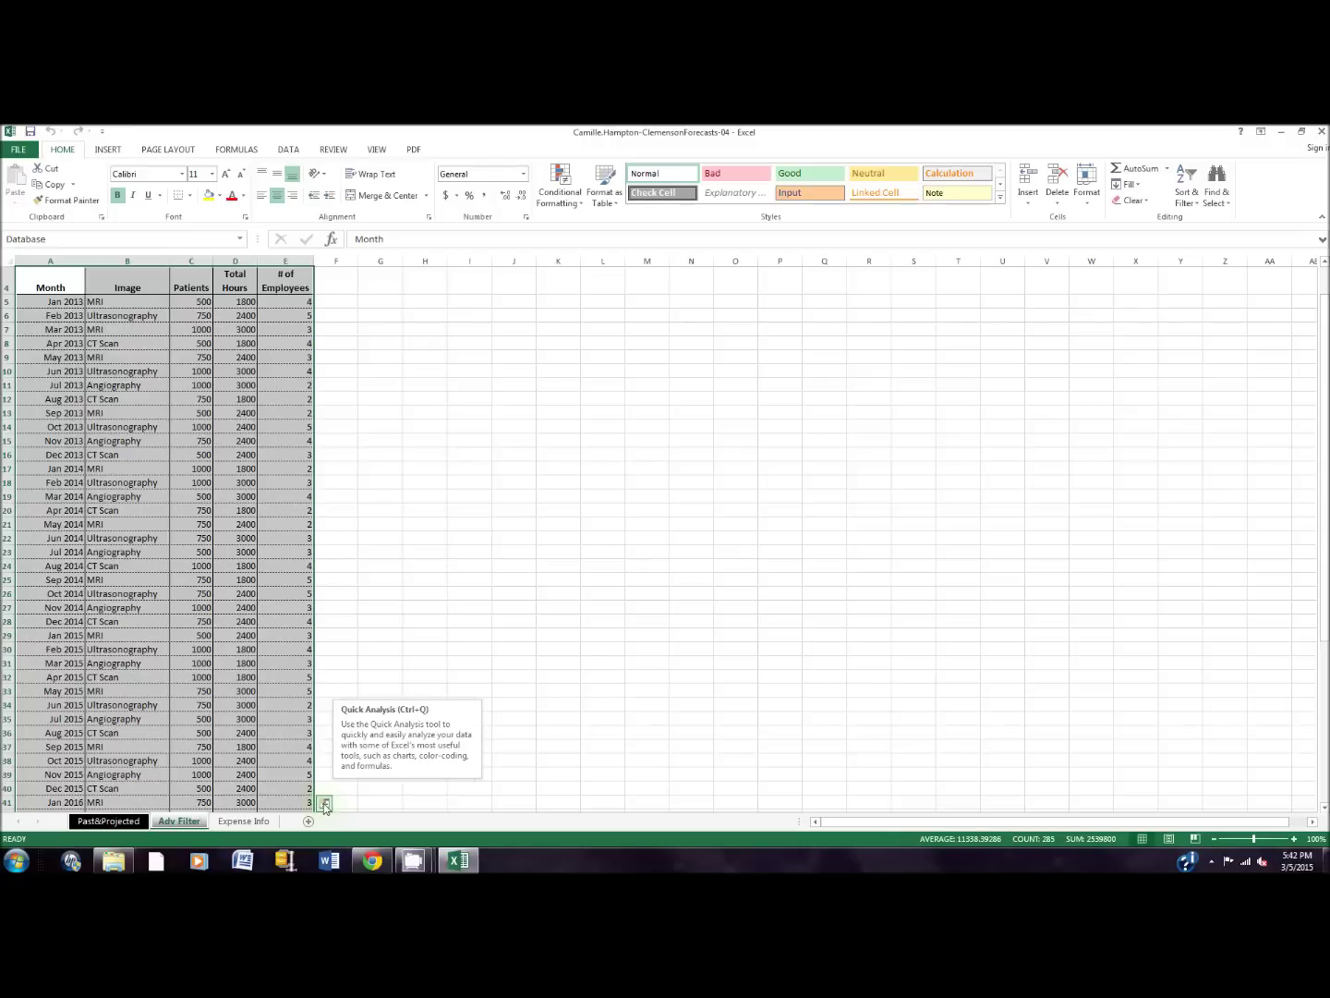
click(415, 861)
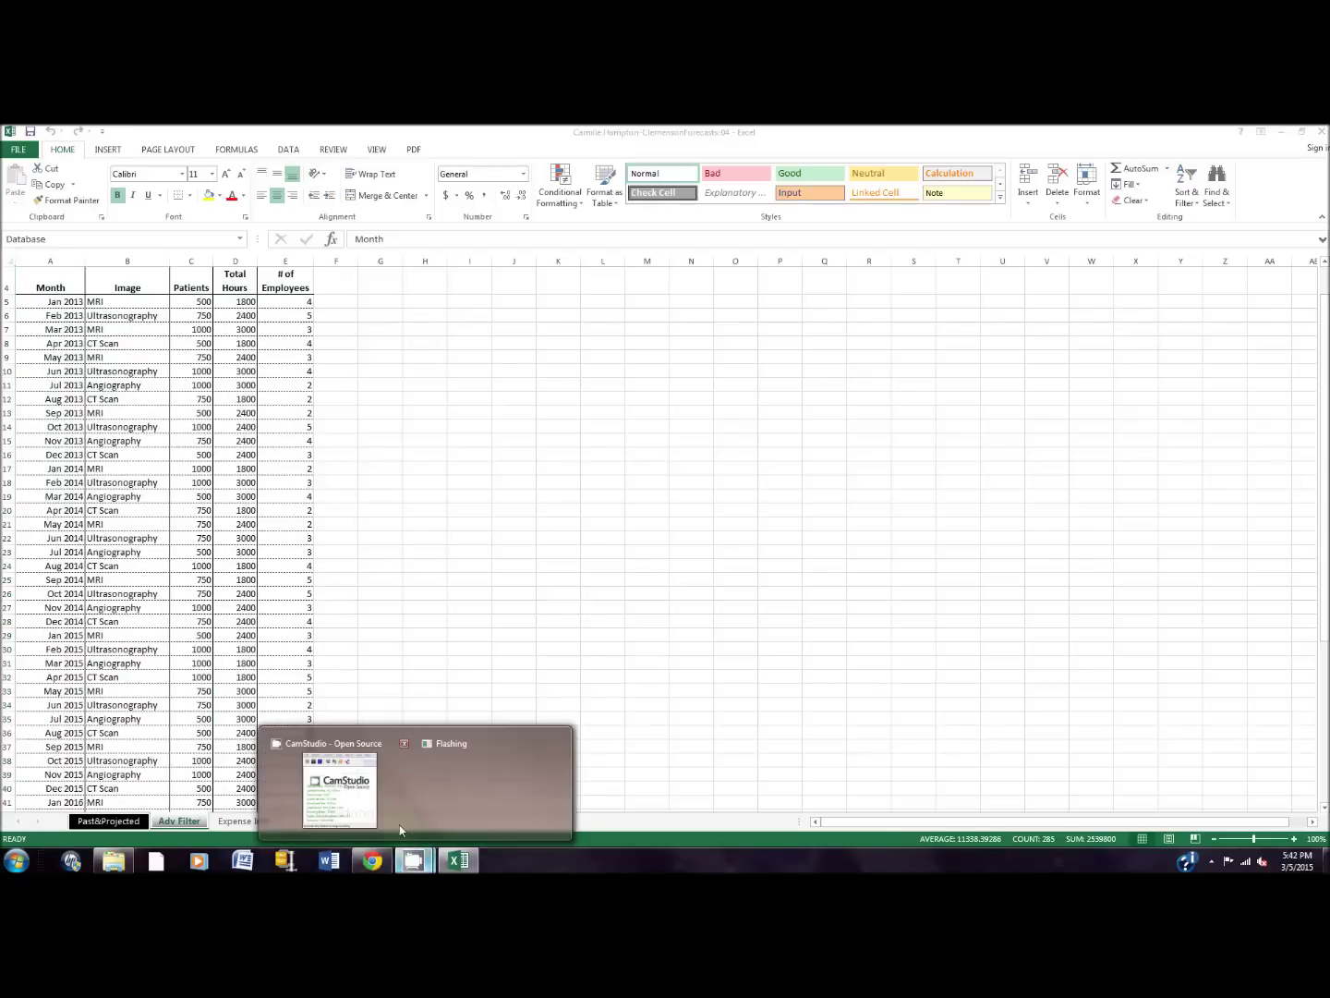
click(347, 809)
click(1229, 196)
click(1230, 197)
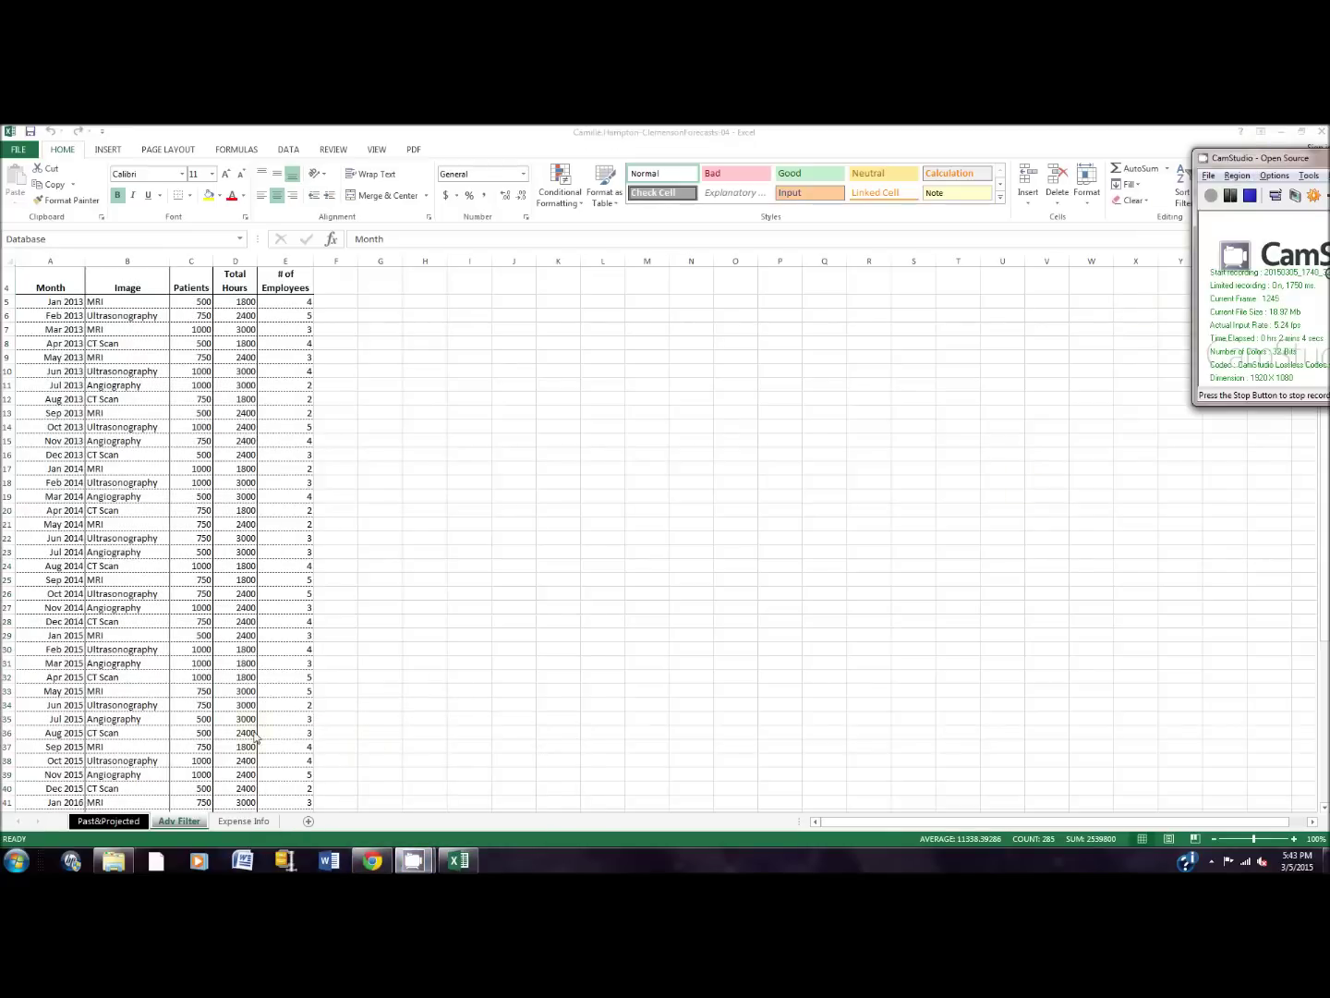
Step: Convert the selected Adv Filter data into a table using Quick Analysis
click(195, 829)
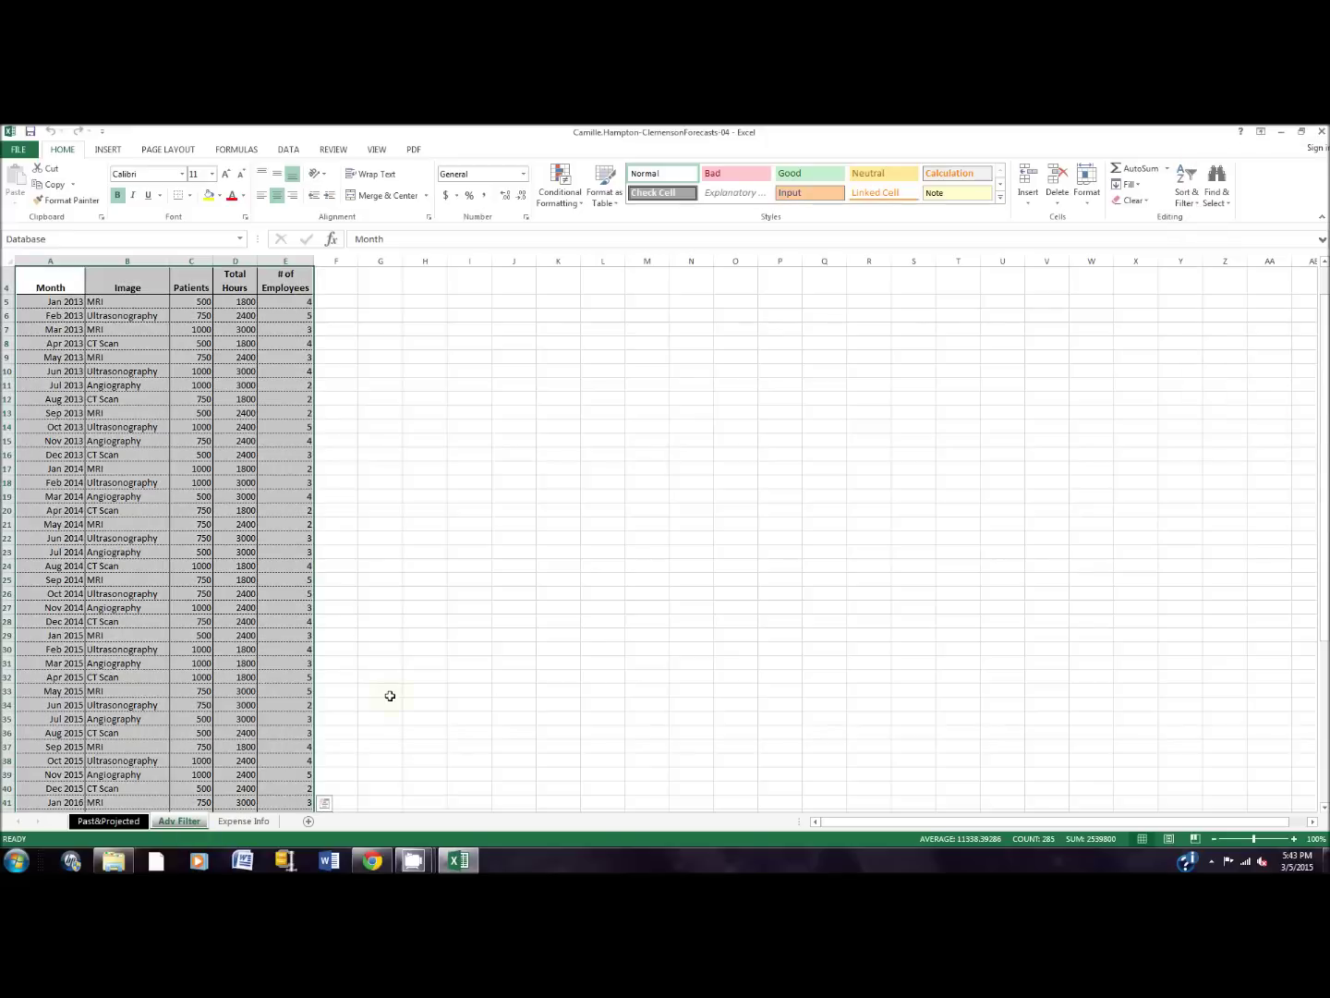
click(324, 803)
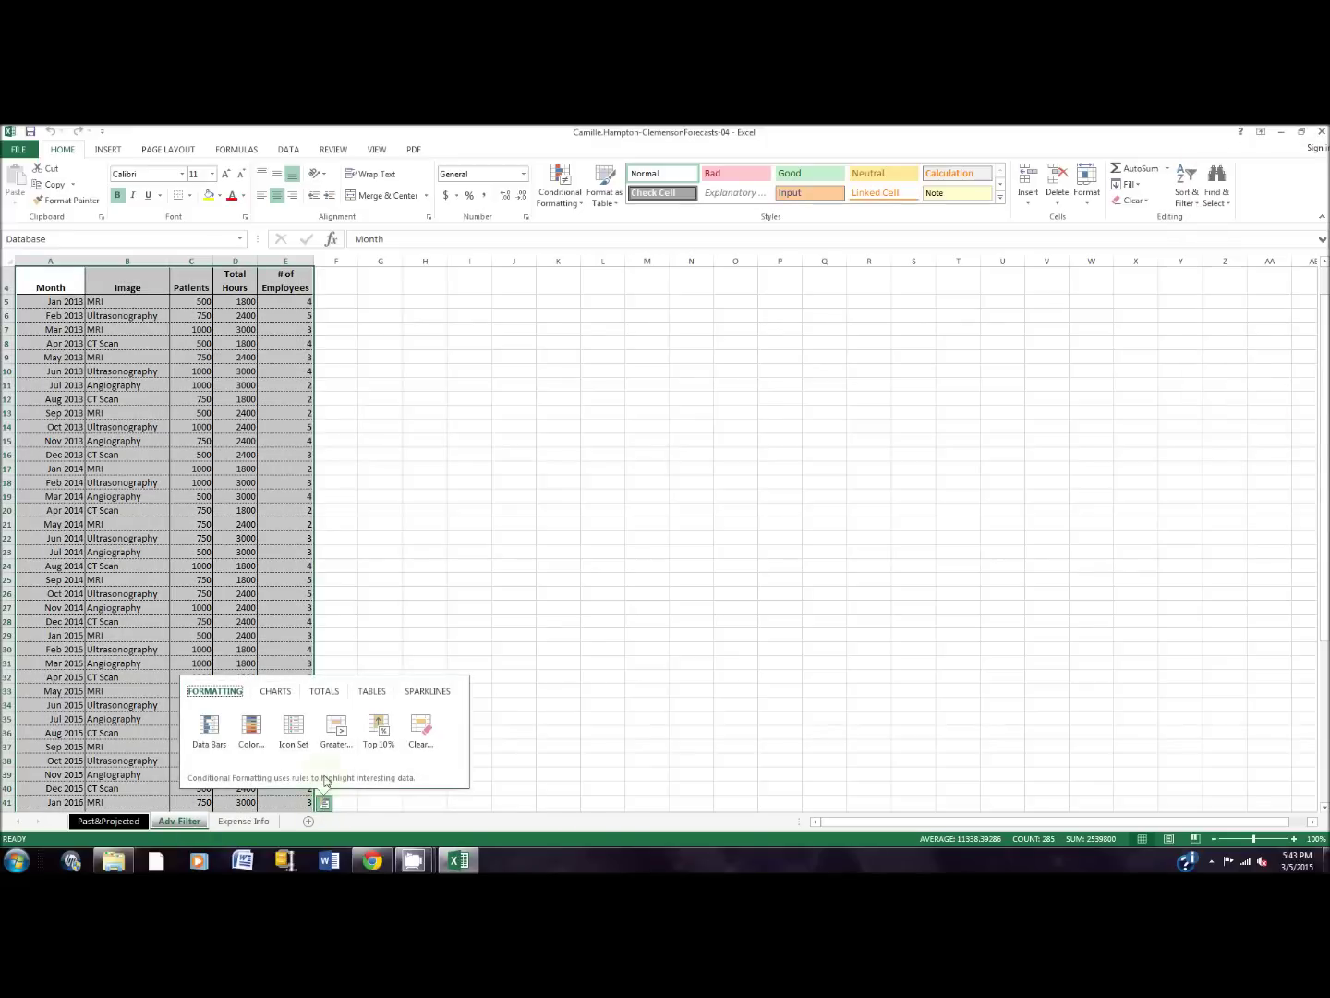
click(370, 694)
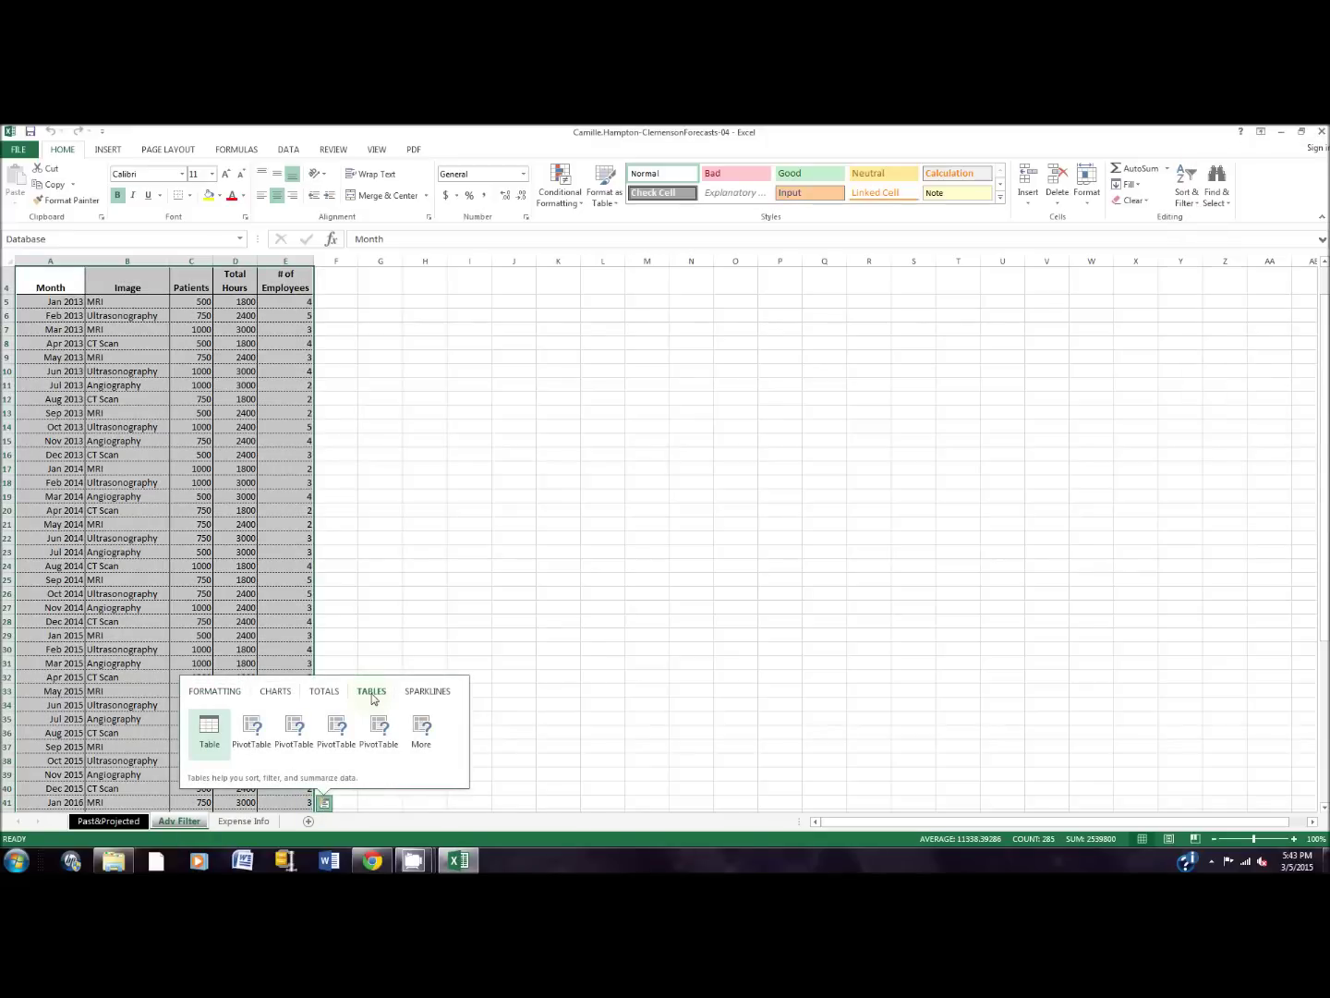
click(209, 735)
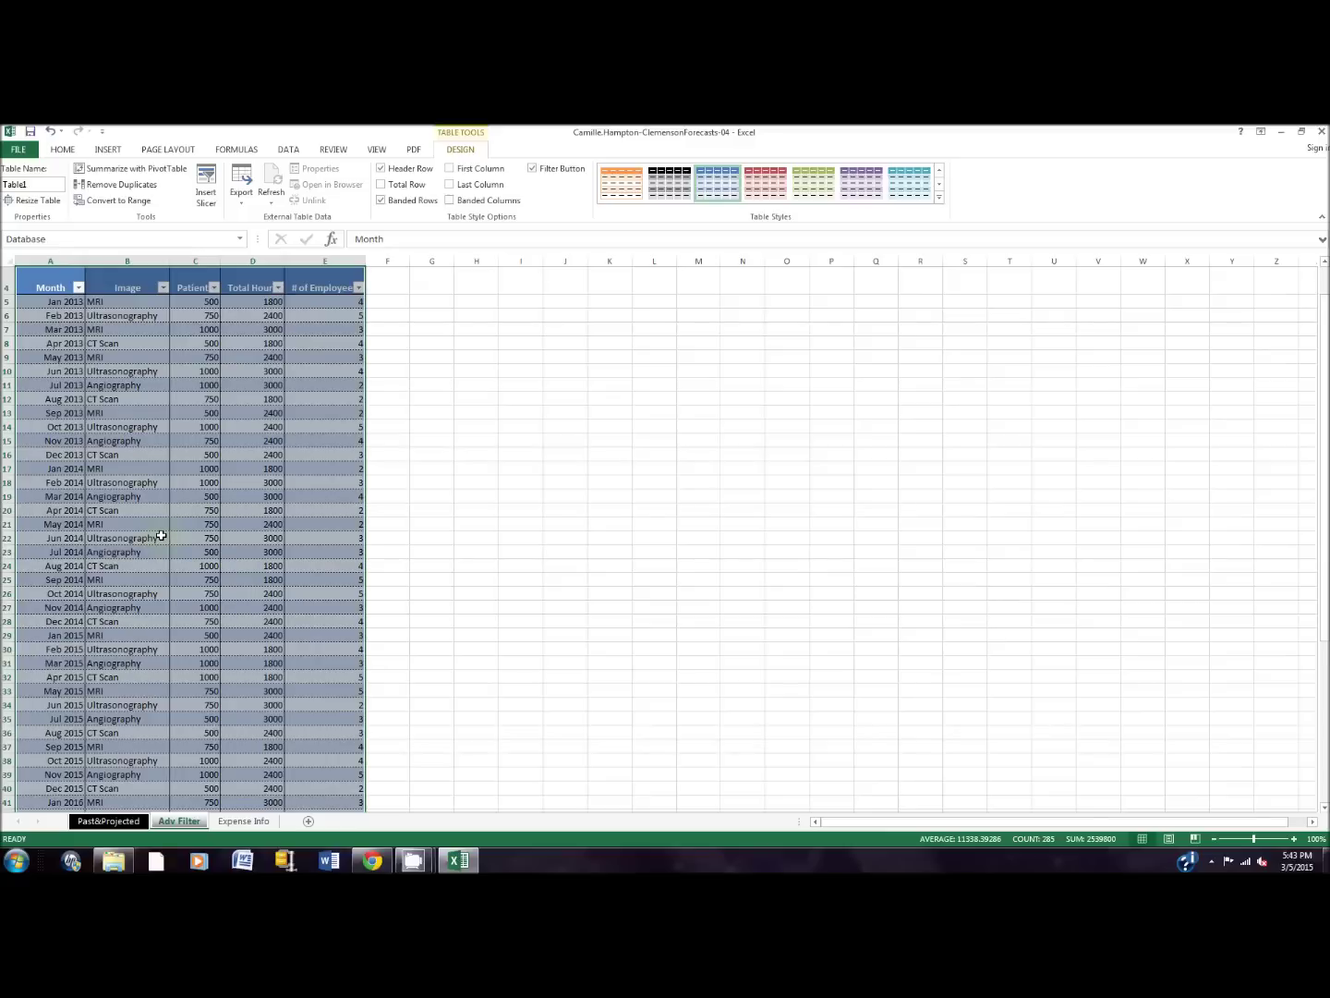
Step: Apply the black-header, grey-banded medium style to Table1
drag(125, 404, 362, 409)
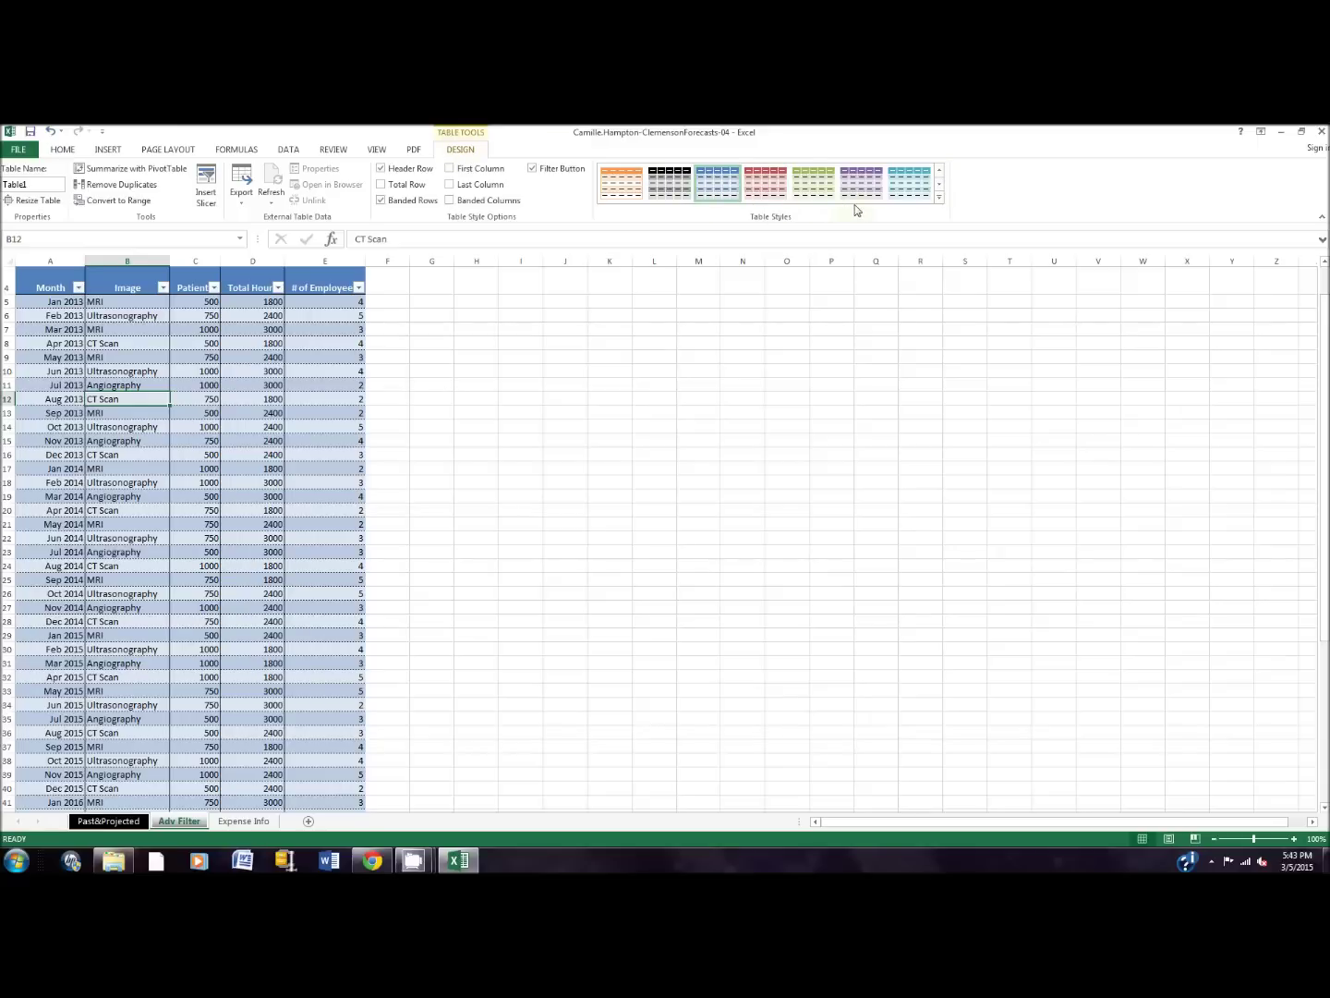
click(941, 197)
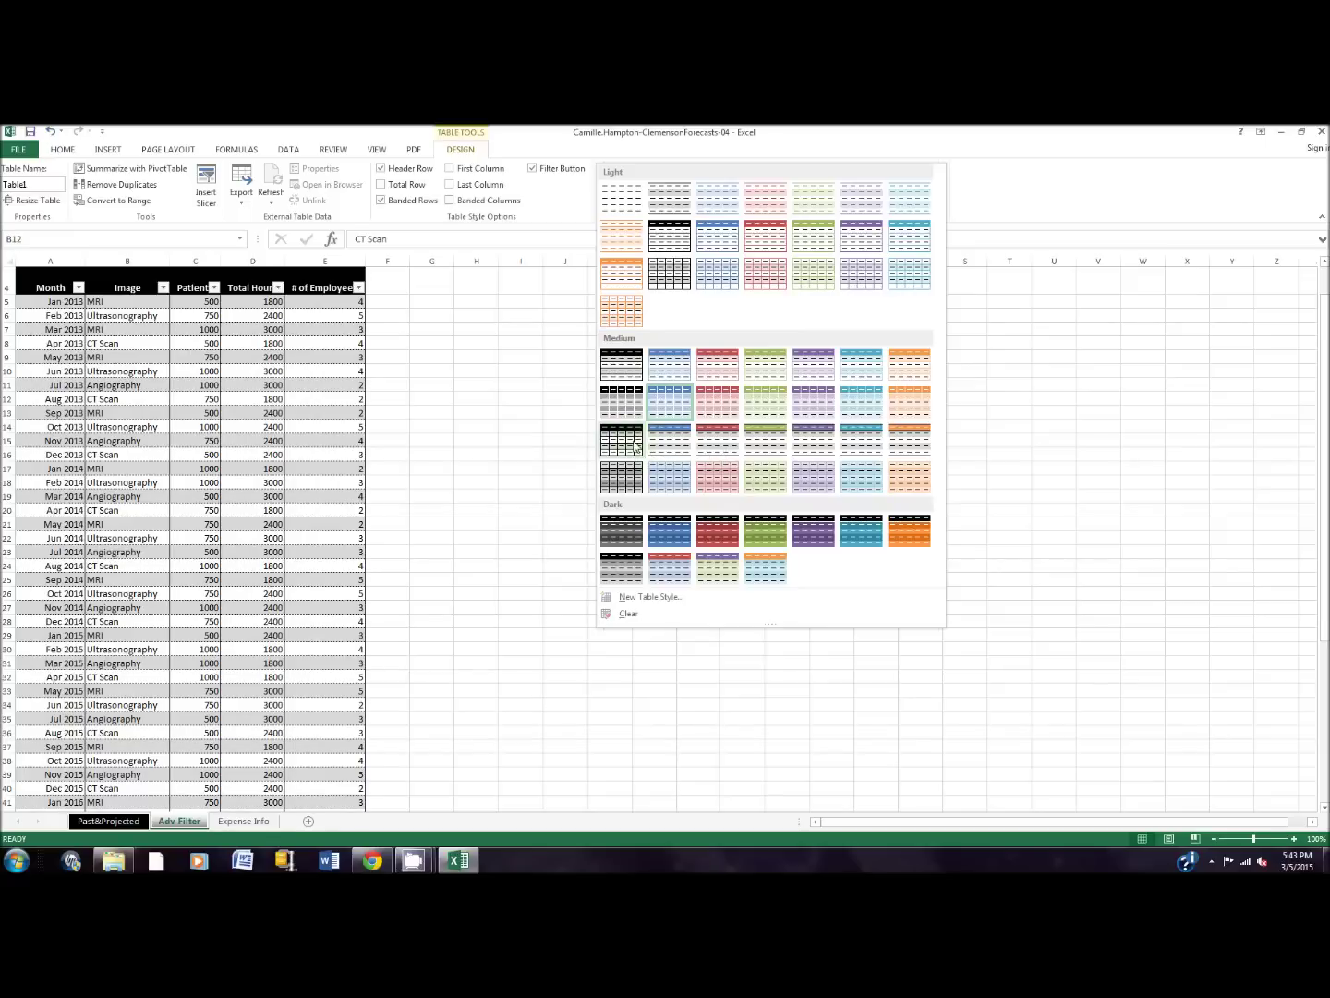
click(636, 446)
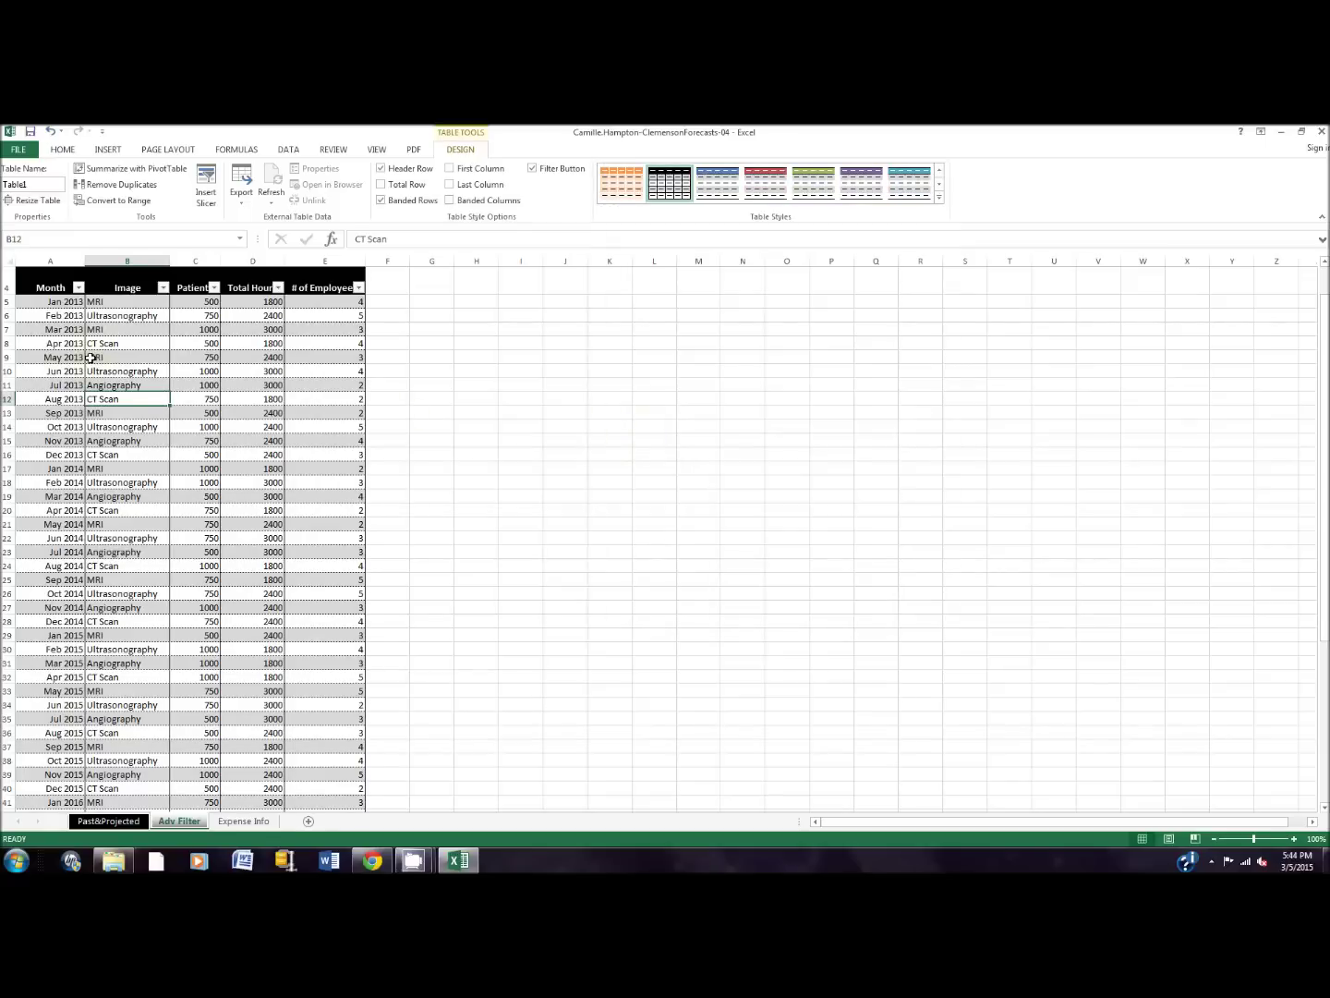
scroll(108, 325, up, 1)
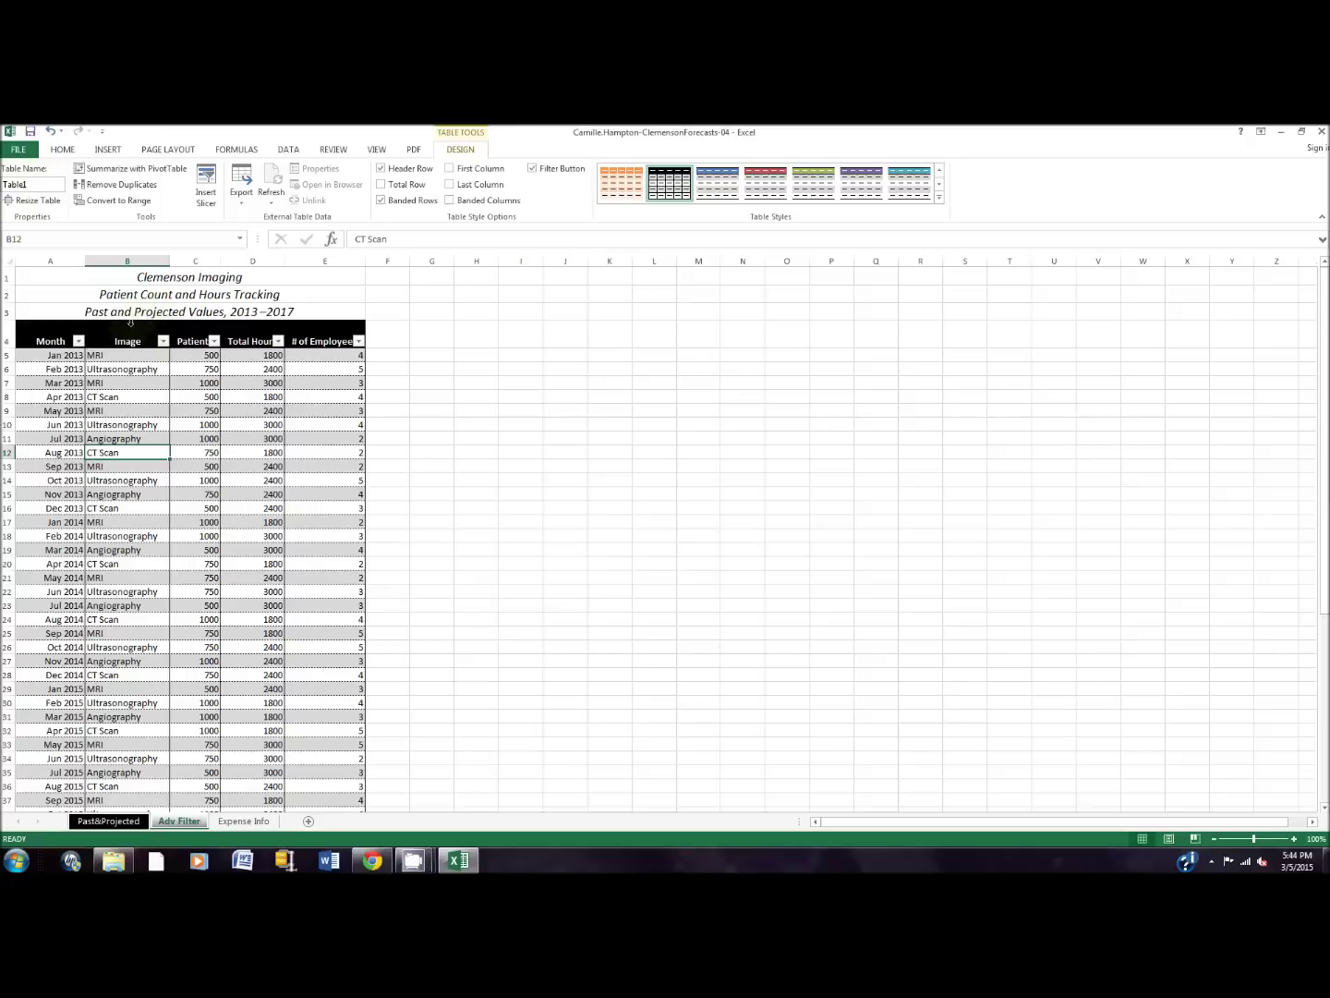
Step: Copy the A4:E4 headings into G4:K4 and type 'Criteria Range' in G3
drag(61, 329, 354, 331)
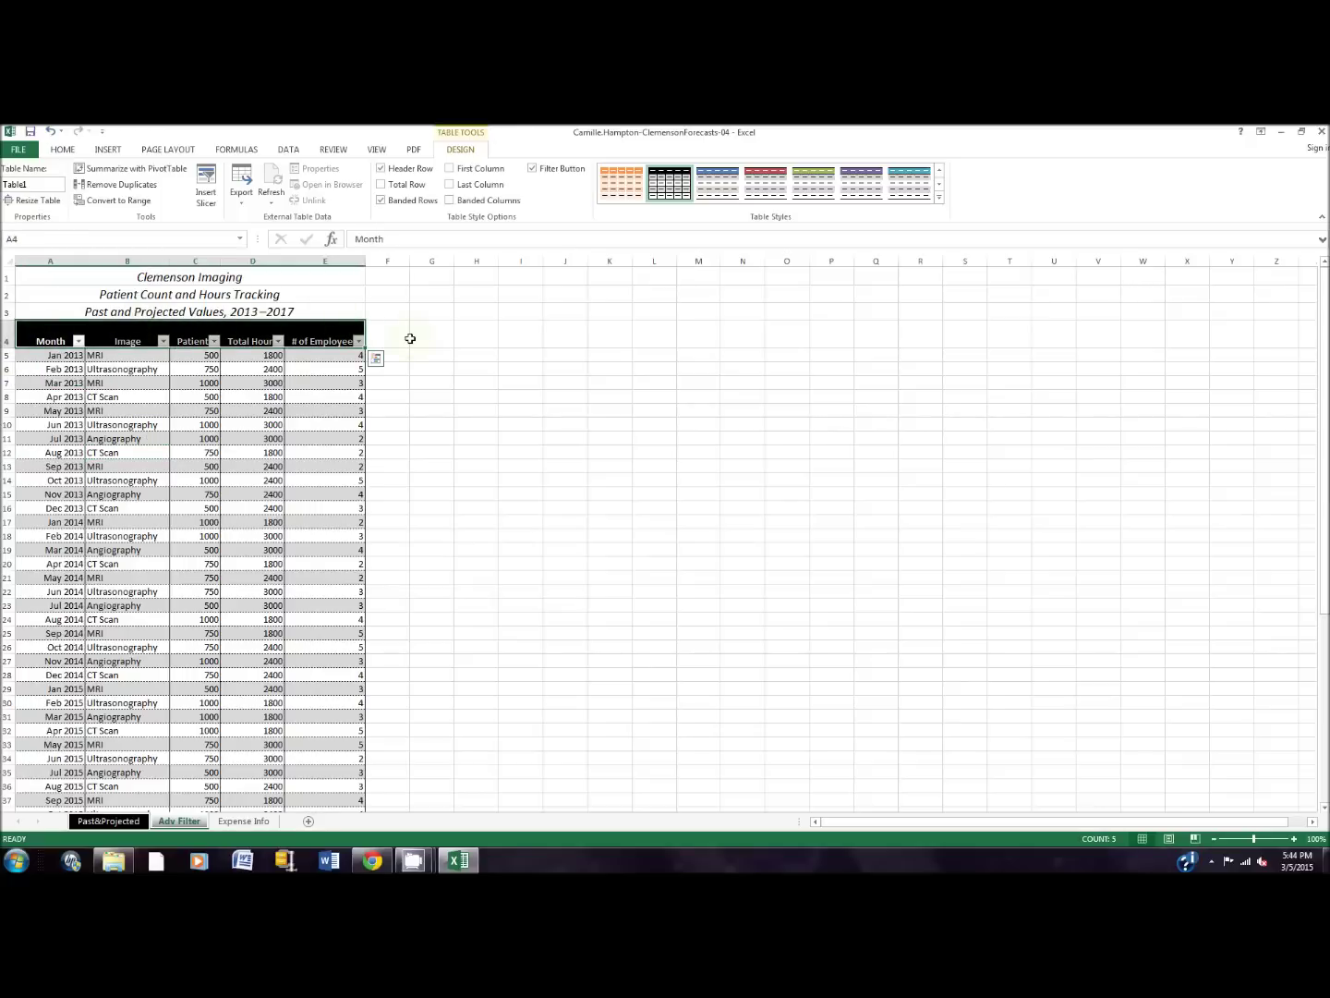
right_click(304, 335)
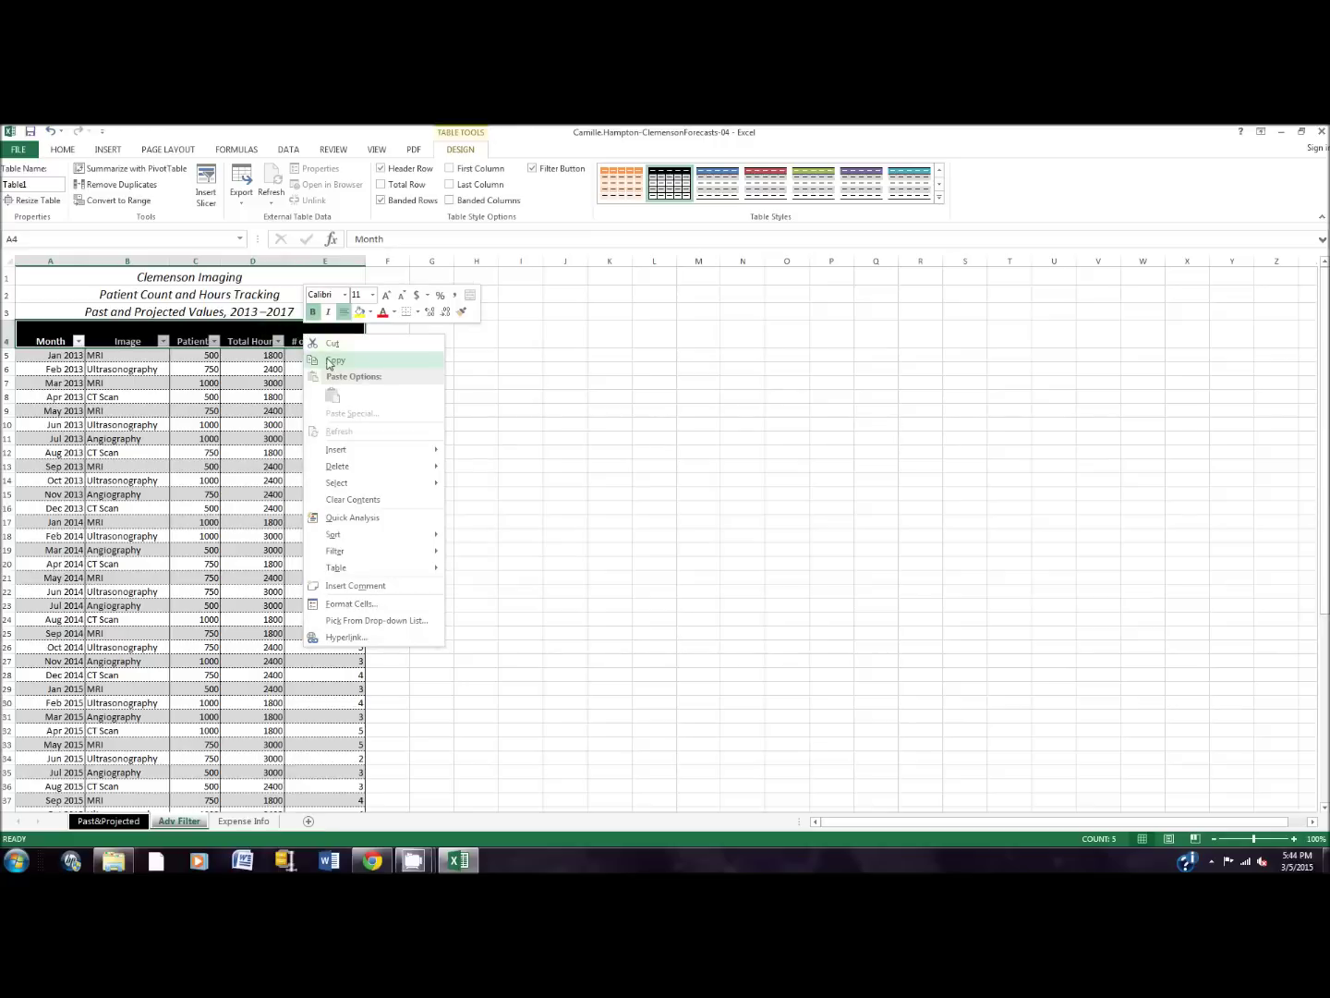
click(332, 361)
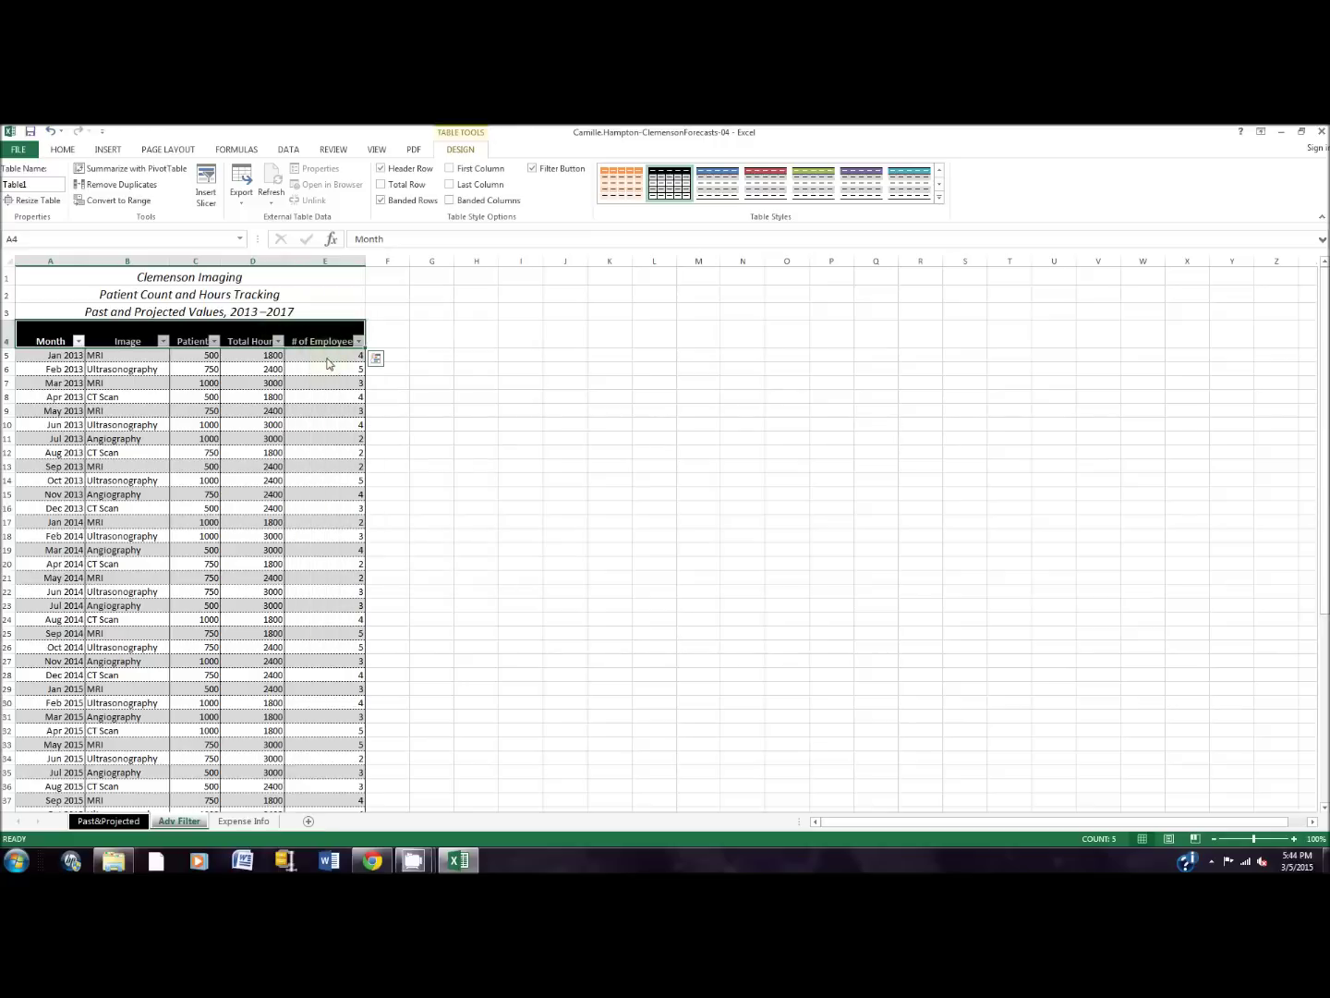
right_click(429, 329)
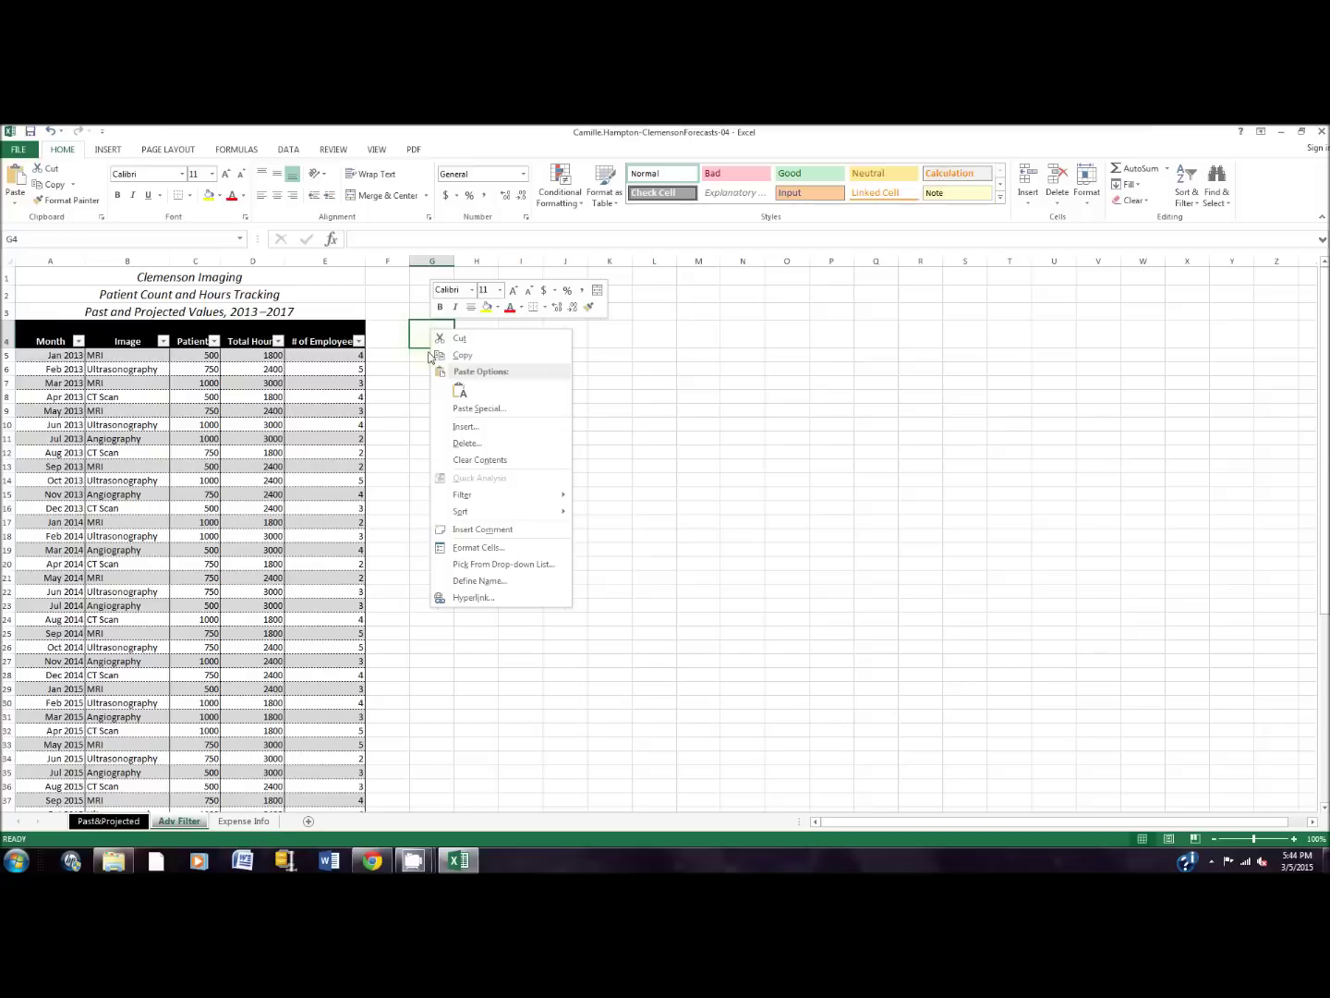
click(460, 392)
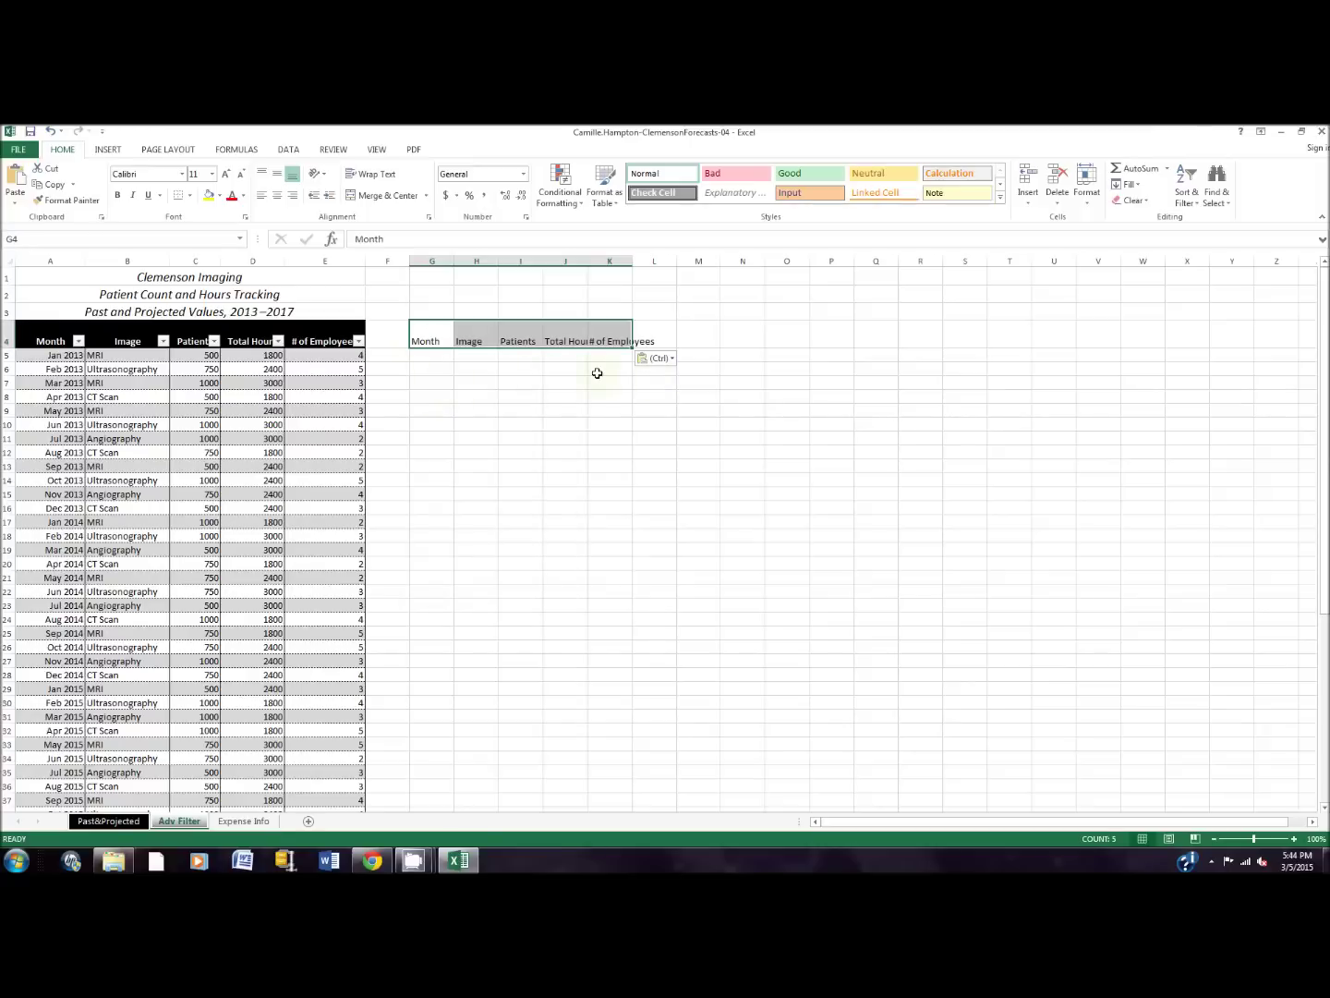
click(427, 309)
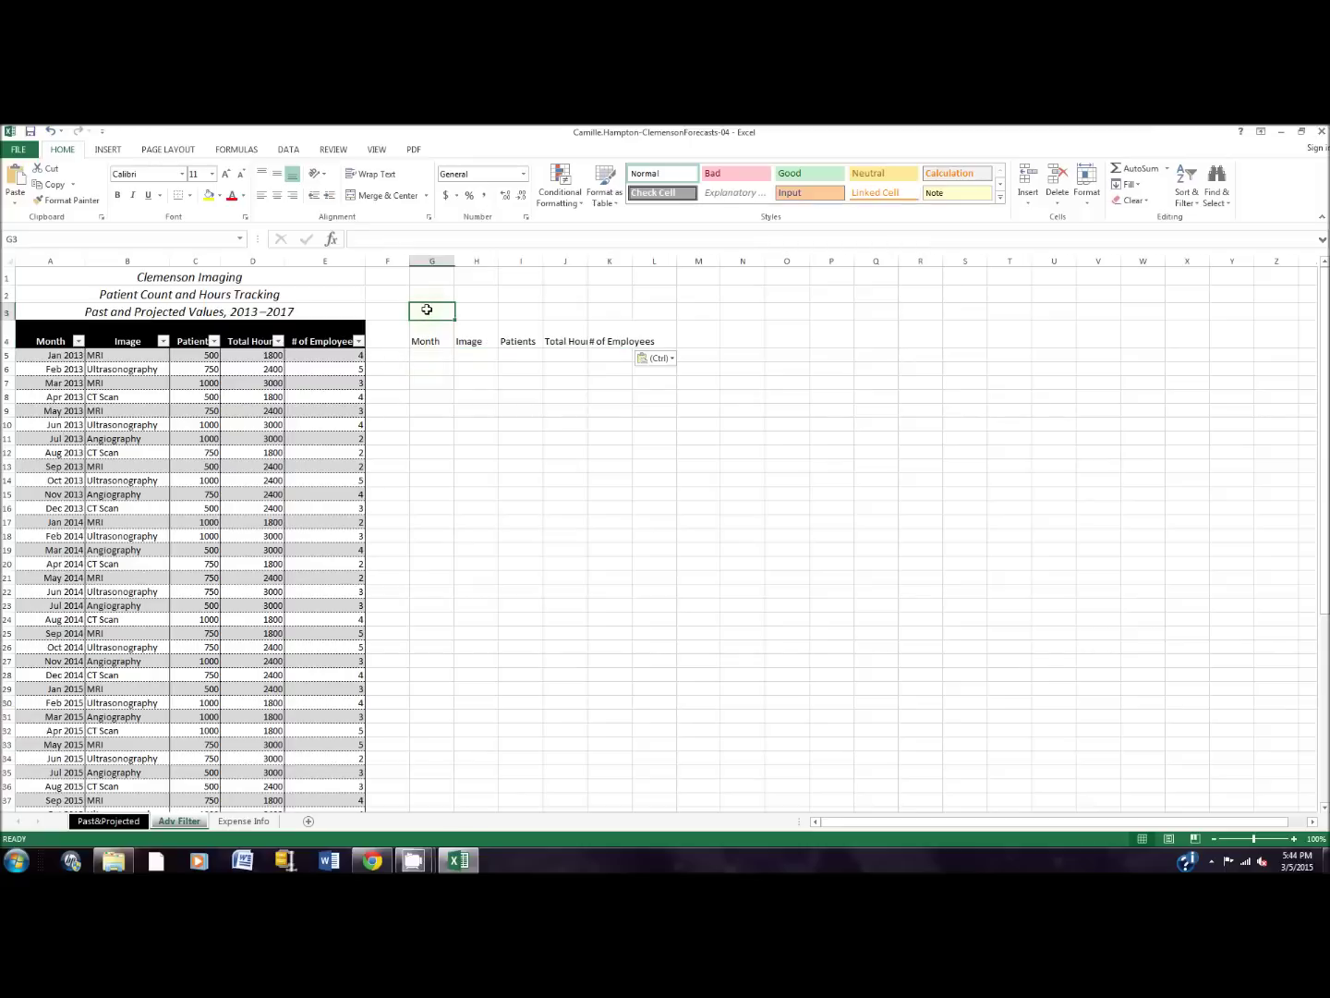
text(Criteria Range)
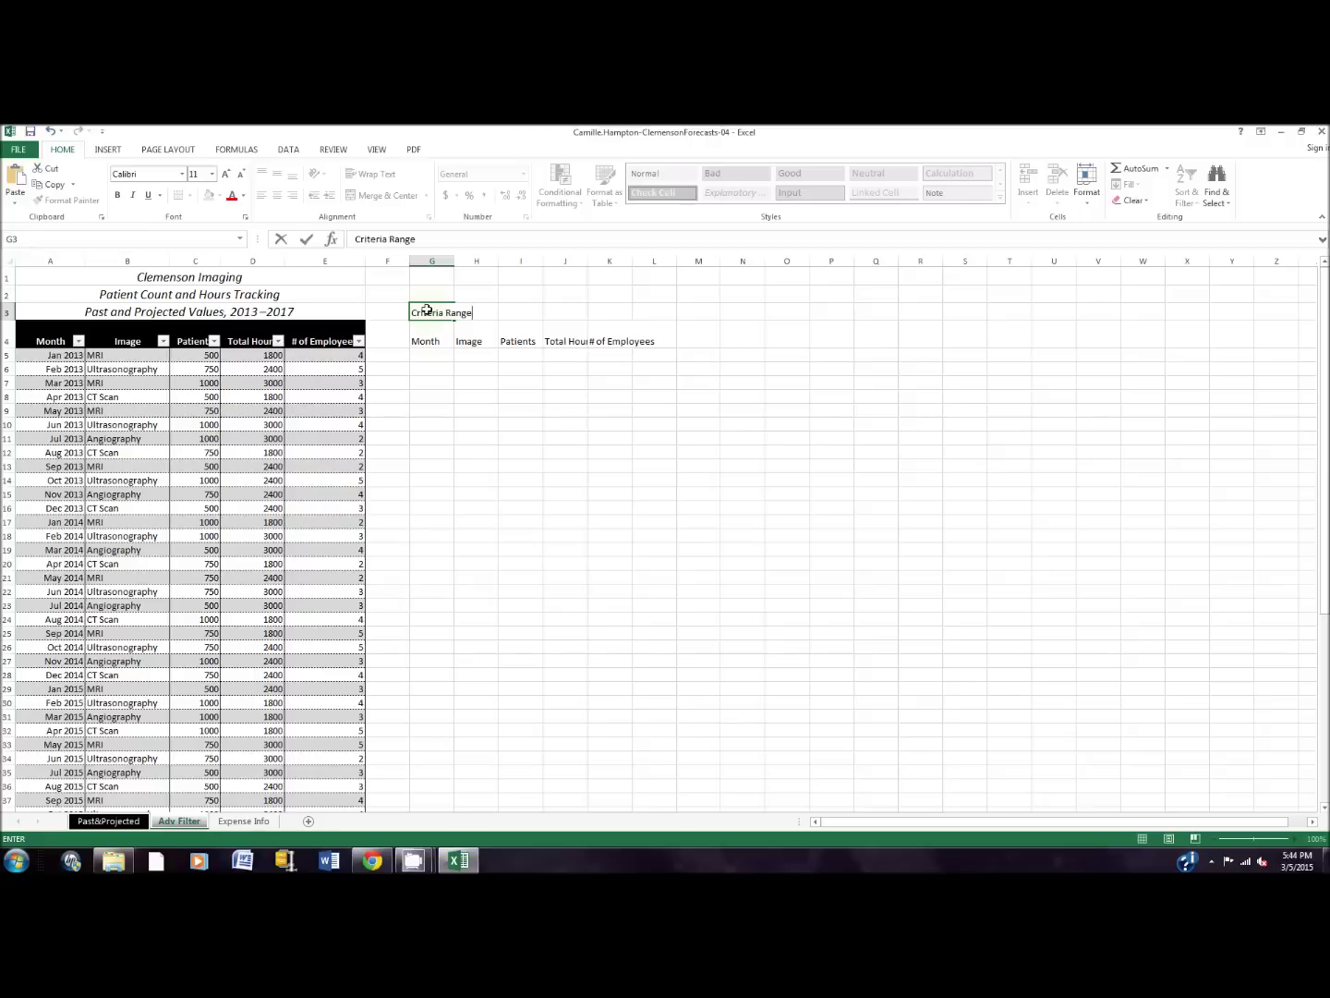
Step: Set the Criteria Range label to Cambria 16 pt and widen column J to fit Total Hours
drag(412, 312, 474, 313)
click(181, 174)
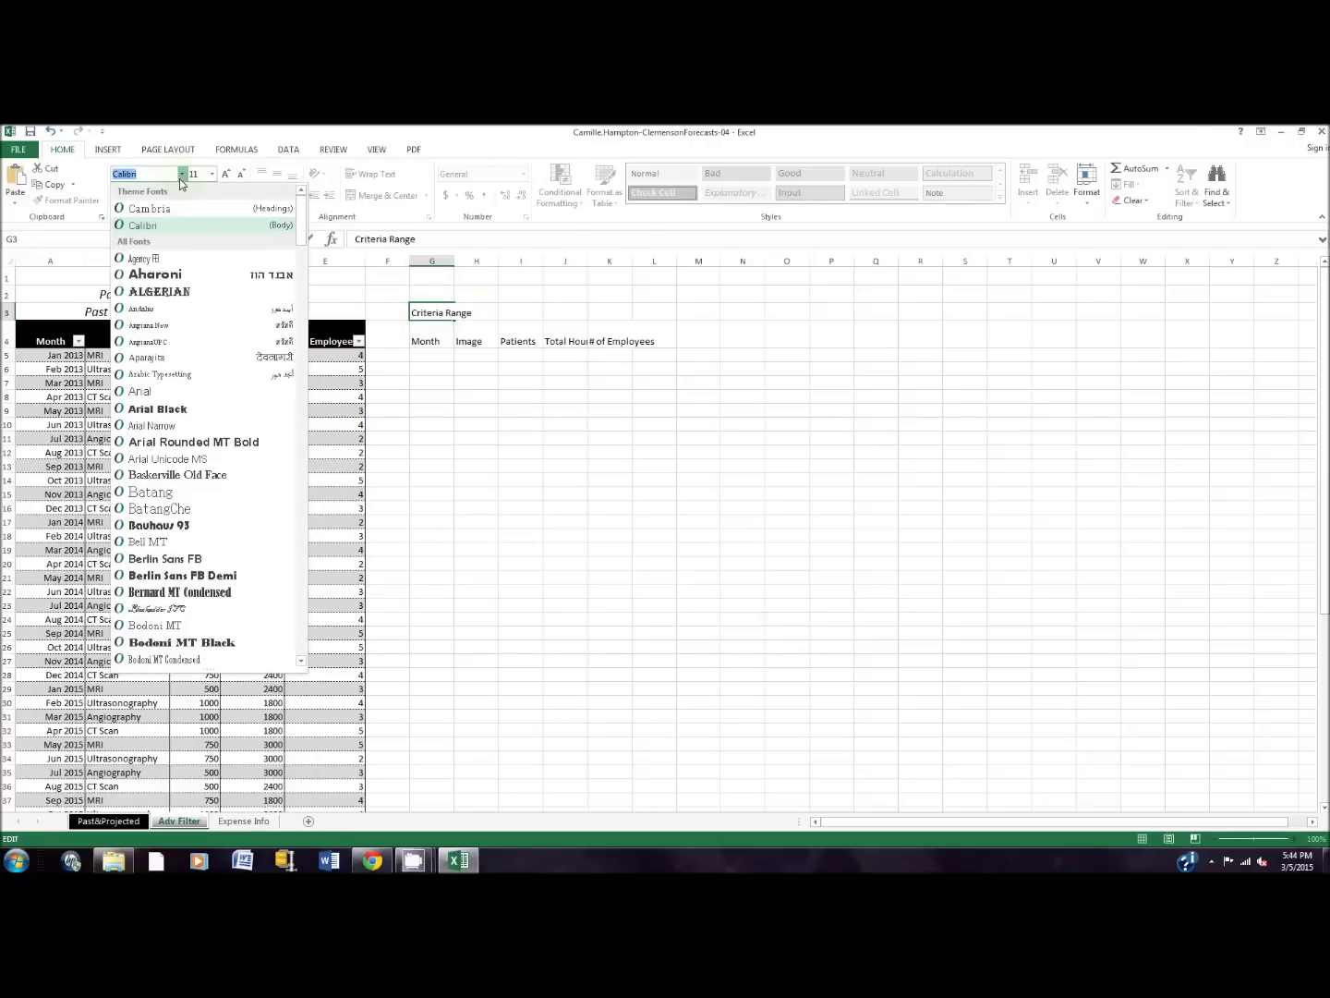
click(171, 212)
click(196, 174)
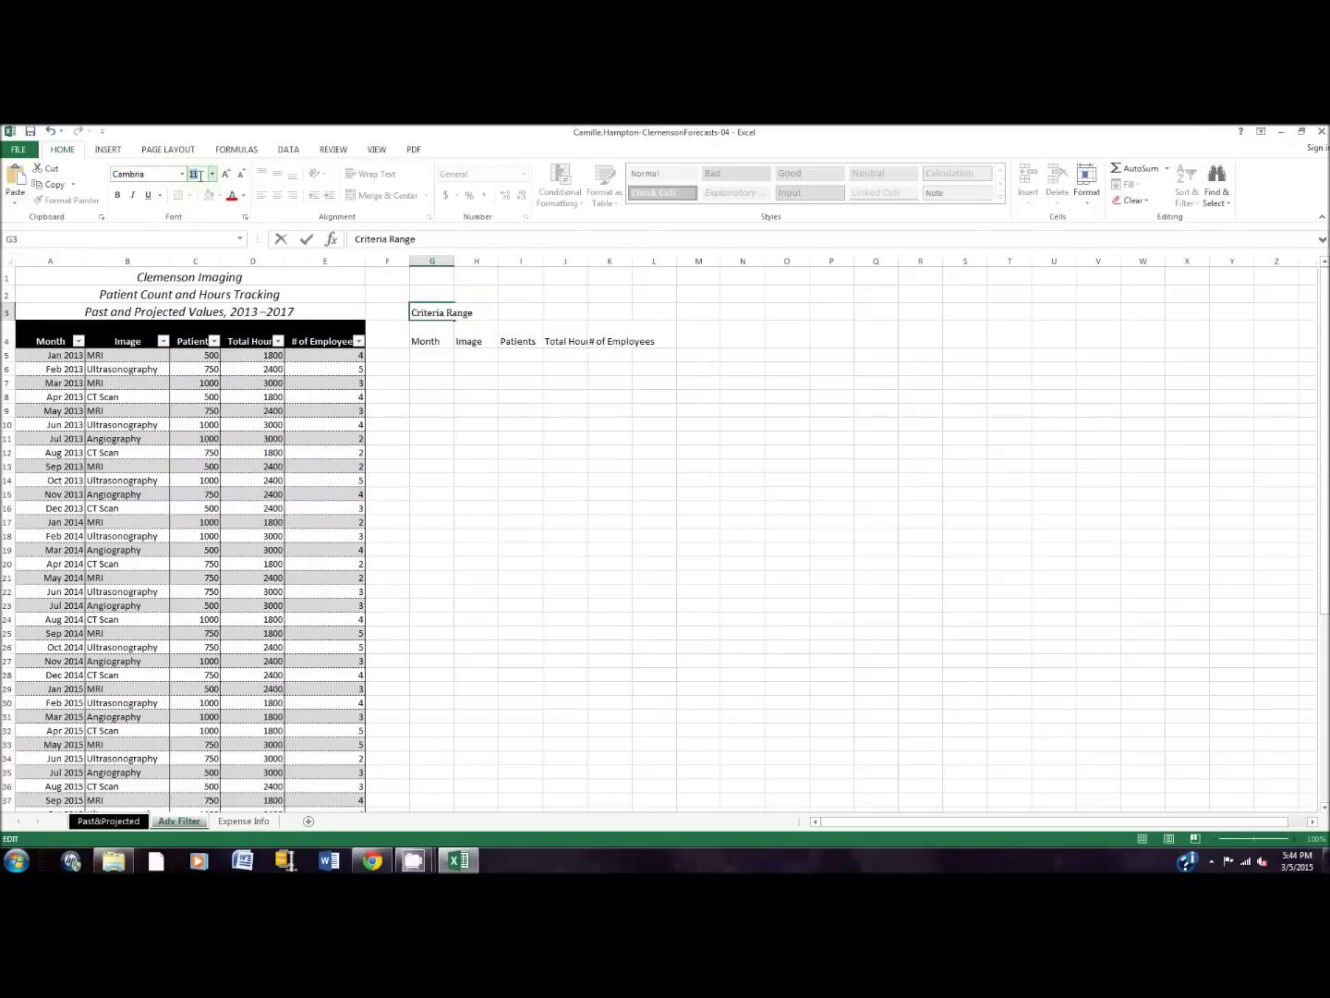
text(16)
key(Return)
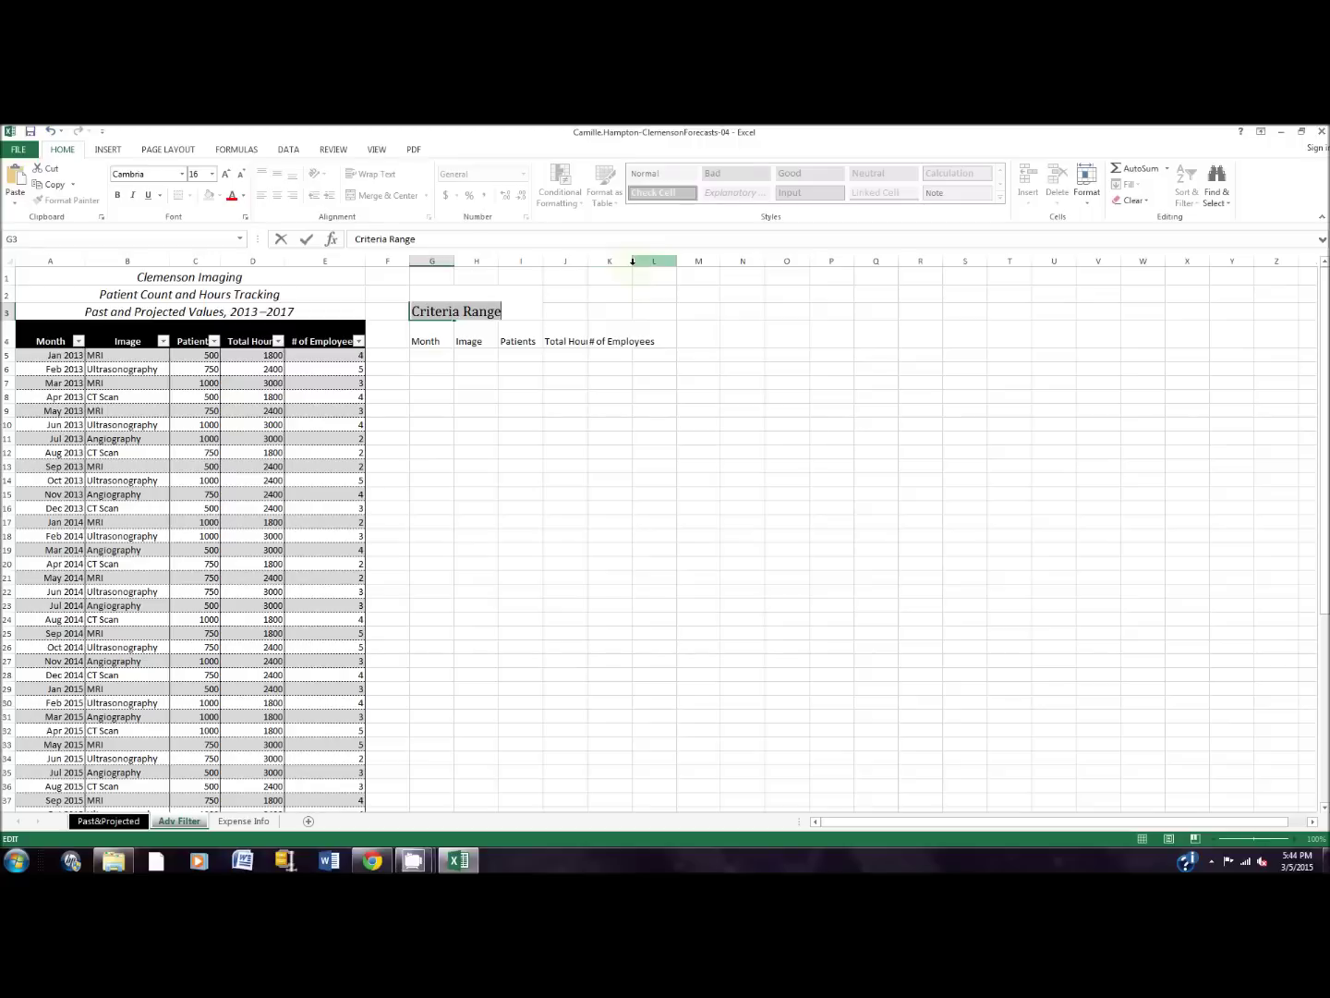
click(645, 369)
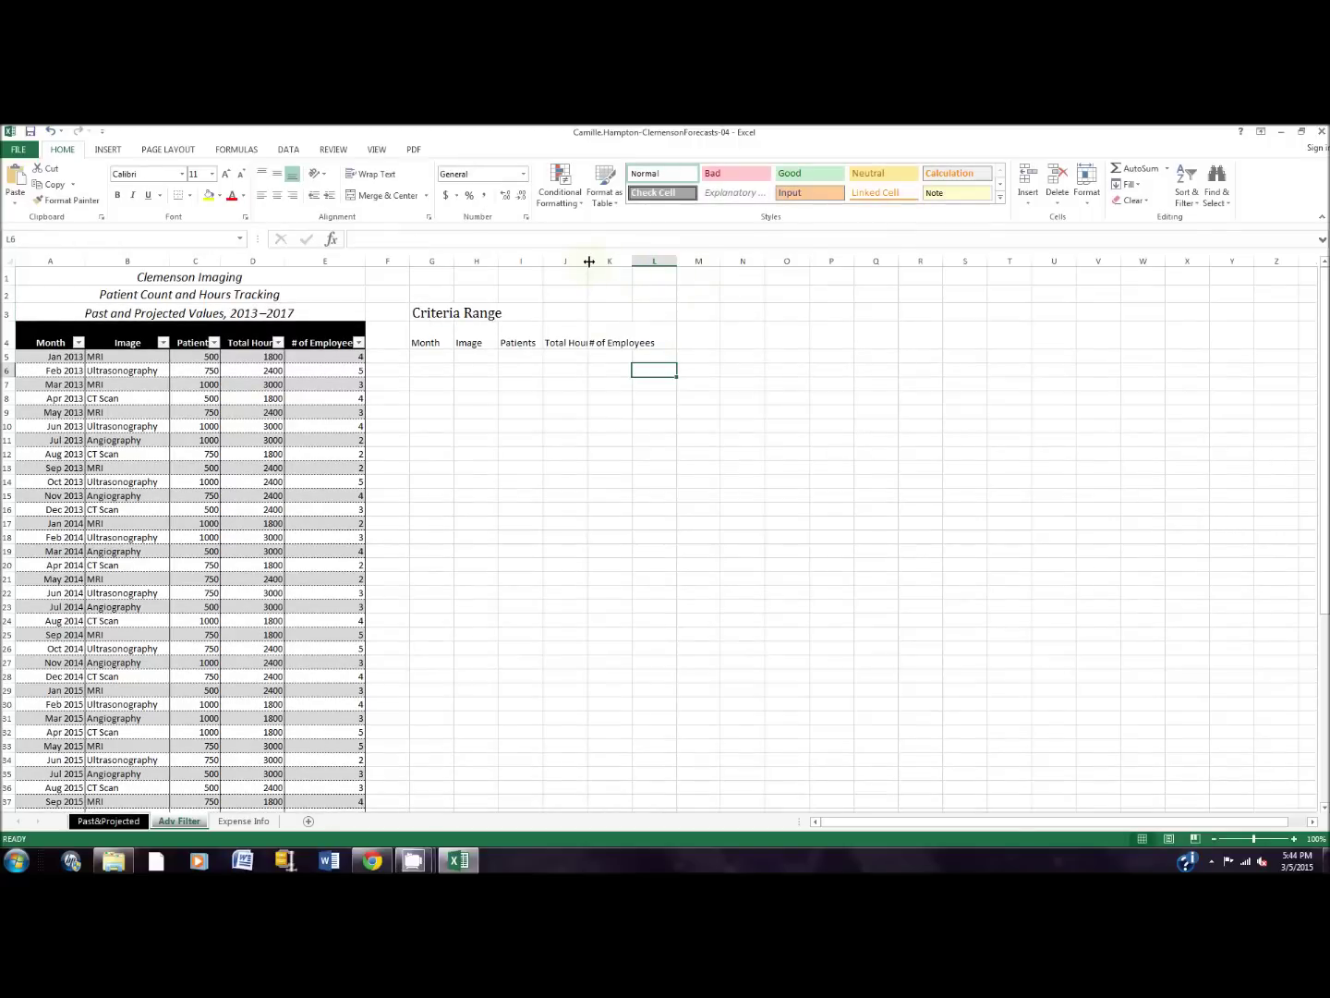
drag(588, 263, 598, 261)
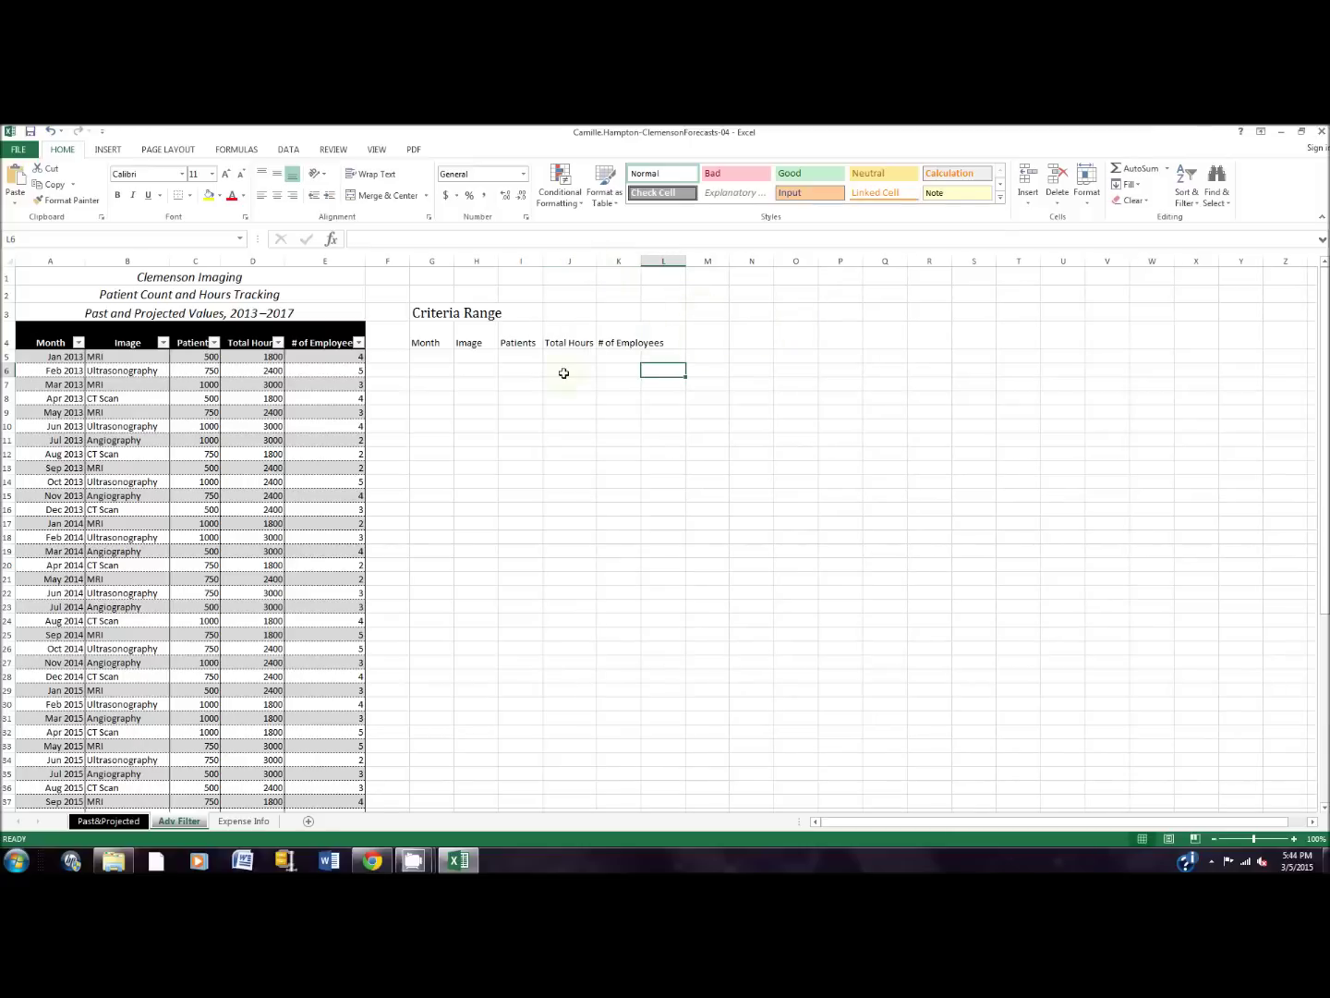
Step: Add an 'Extract Range' label in G8 in Cambria 16 pt and copy the G4:K4 headers
click(423, 397)
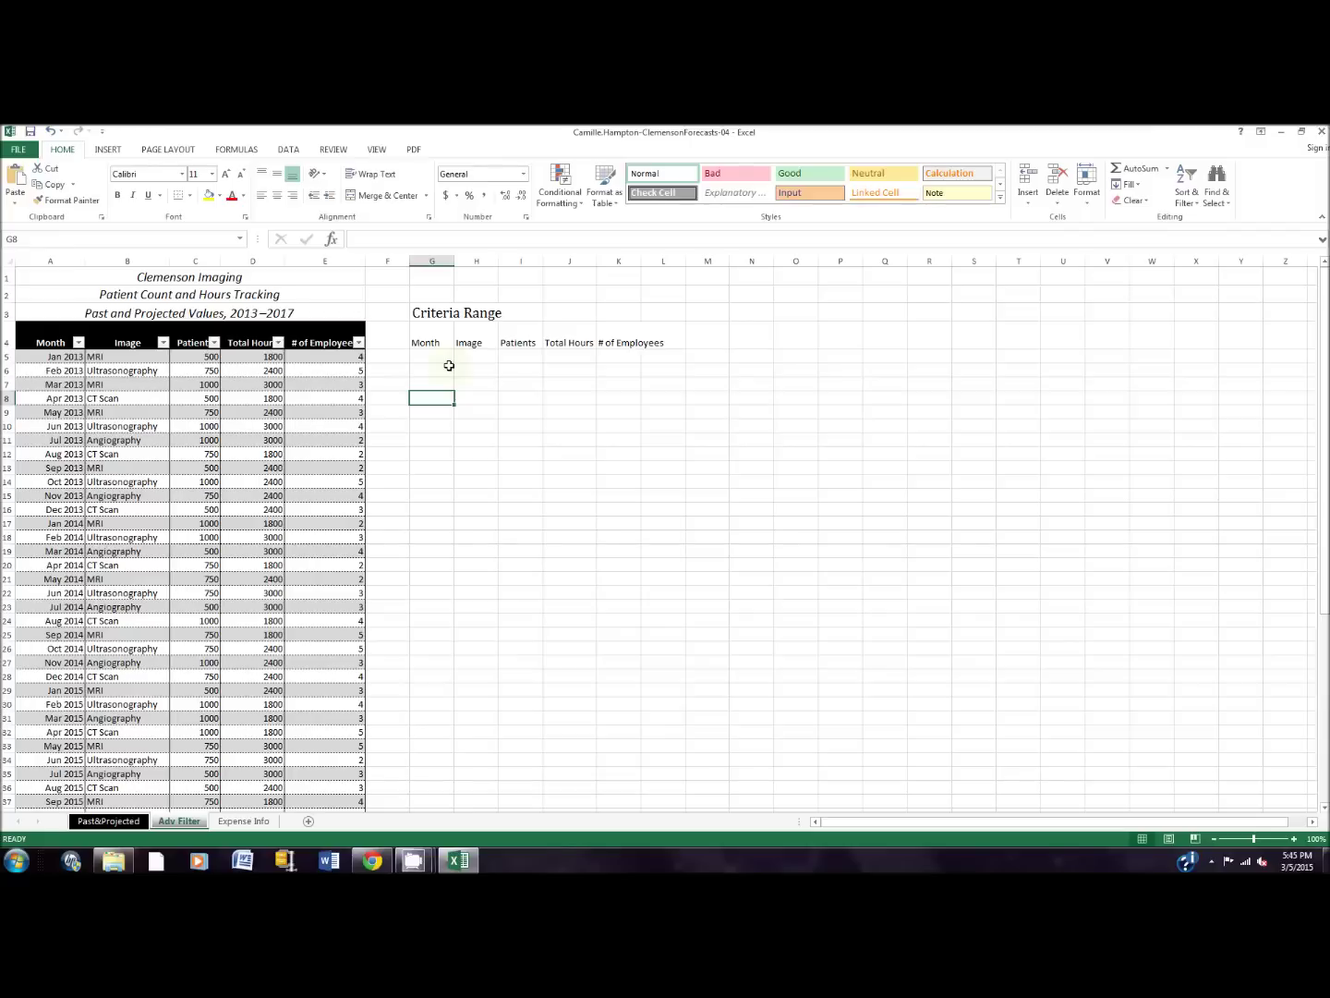
text(Extract Range)
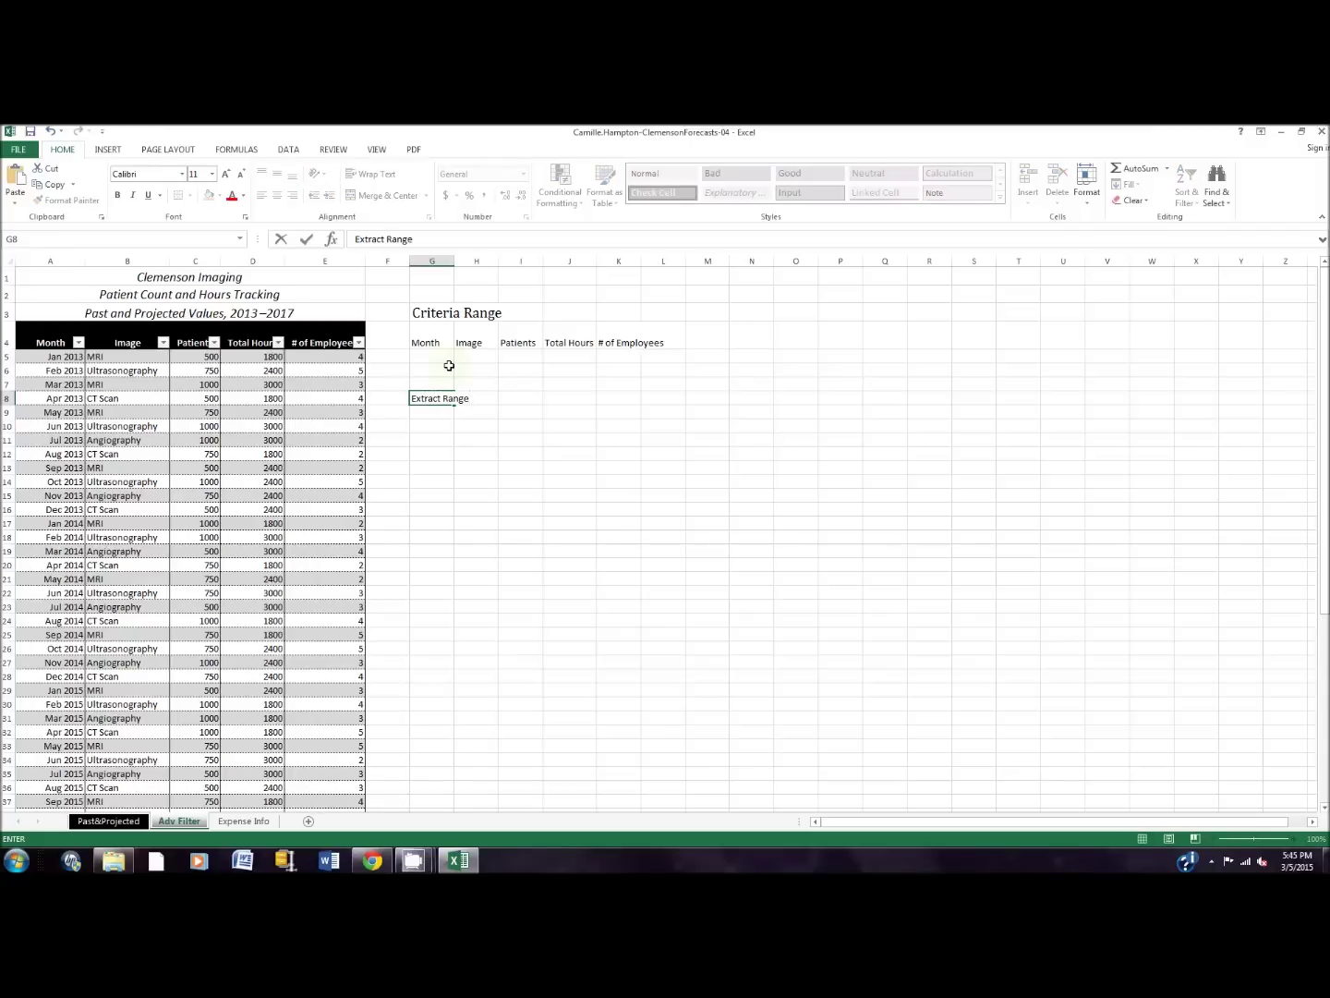
drag(412, 398, 472, 398)
click(182, 173)
click(147, 204)
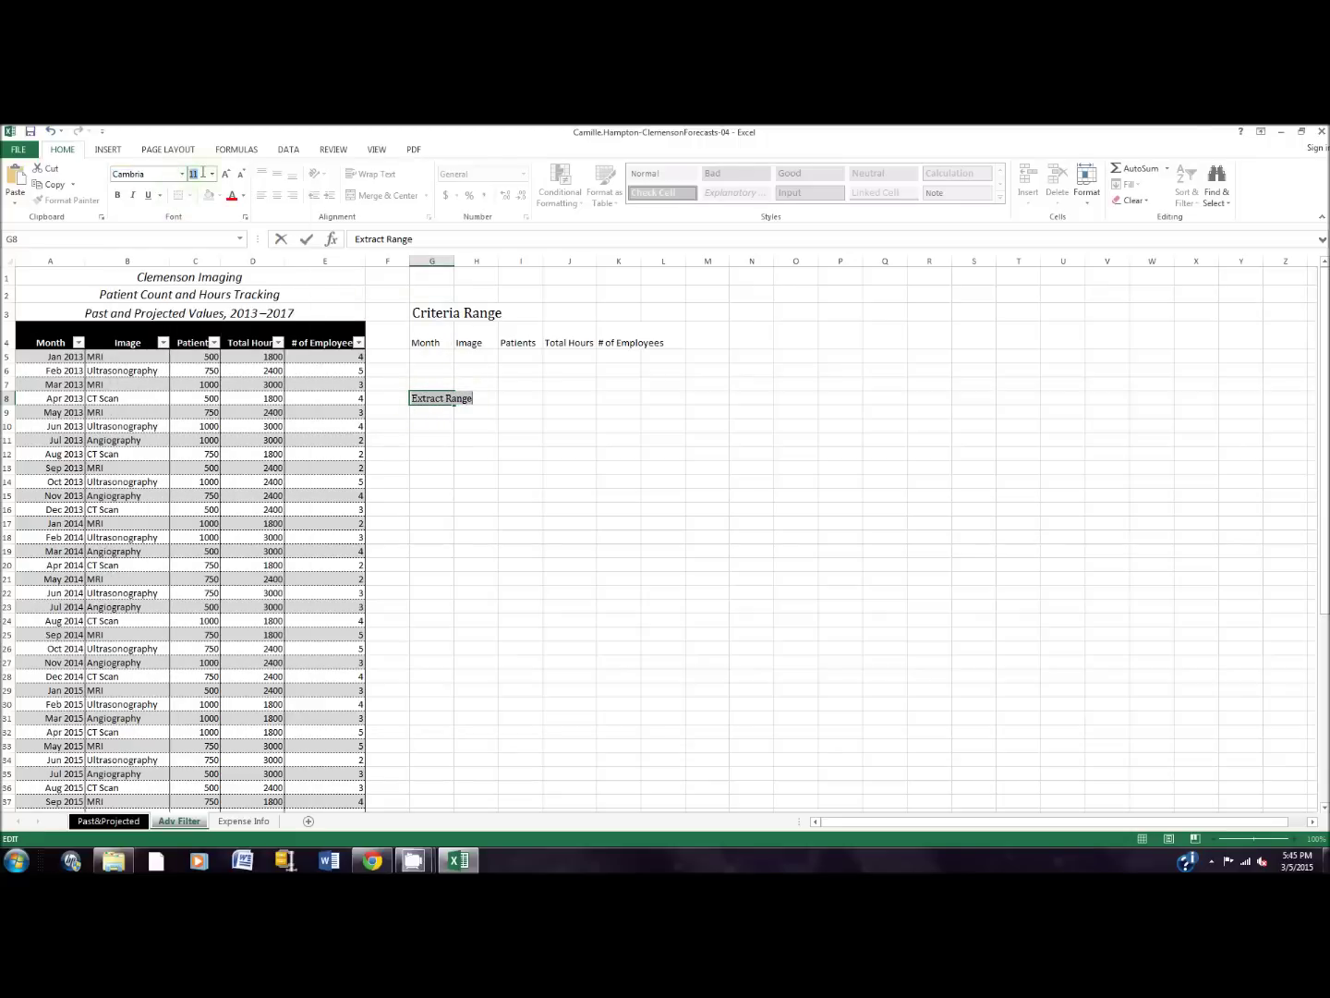
text(16)
key(Return)
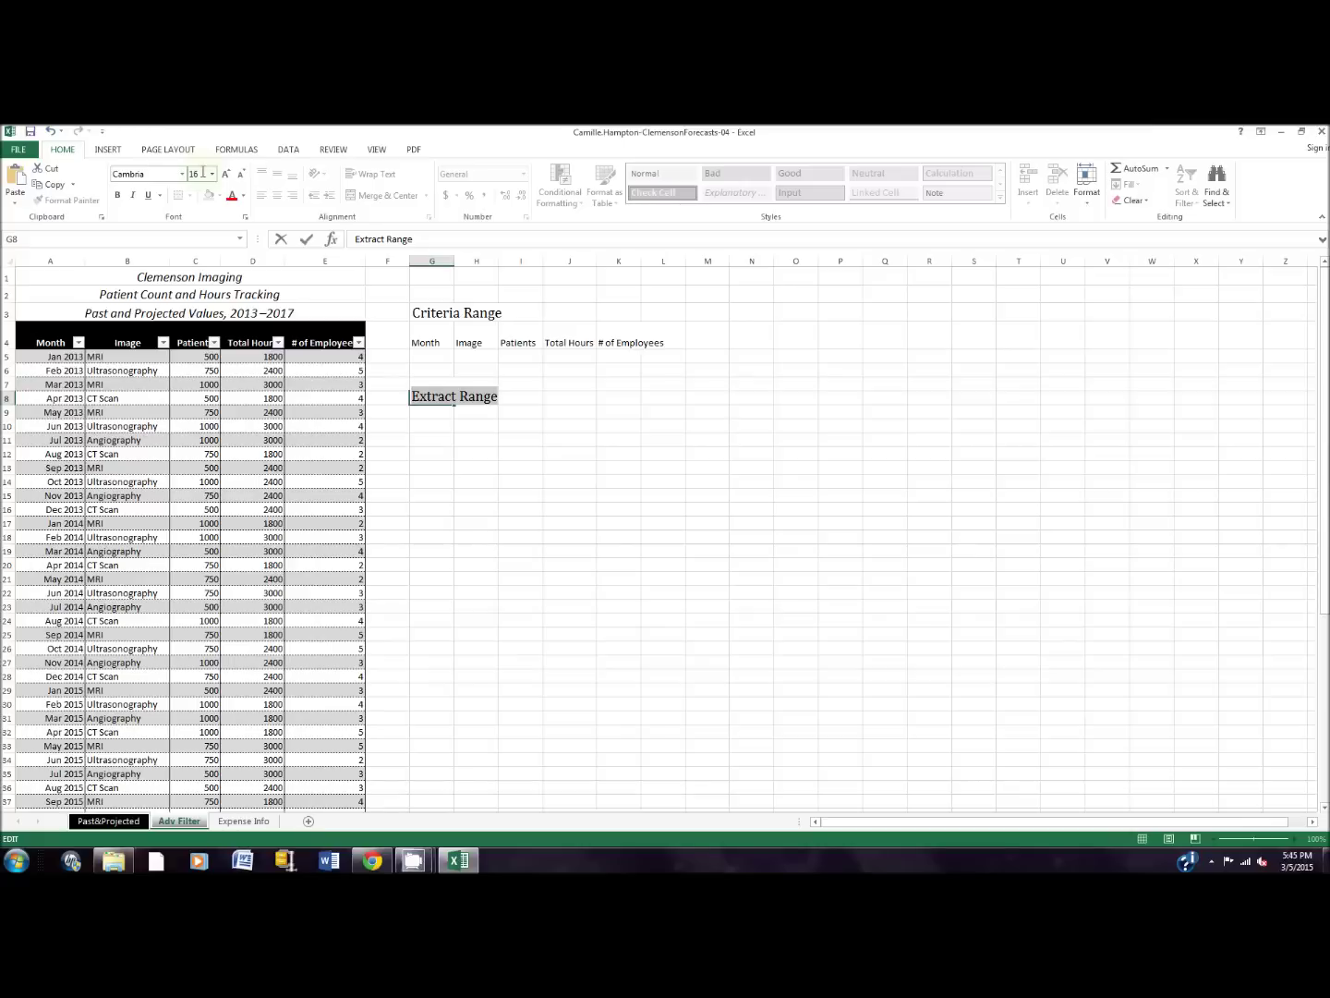
click(611, 402)
drag(426, 336, 637, 343)
key(ctrl+c)
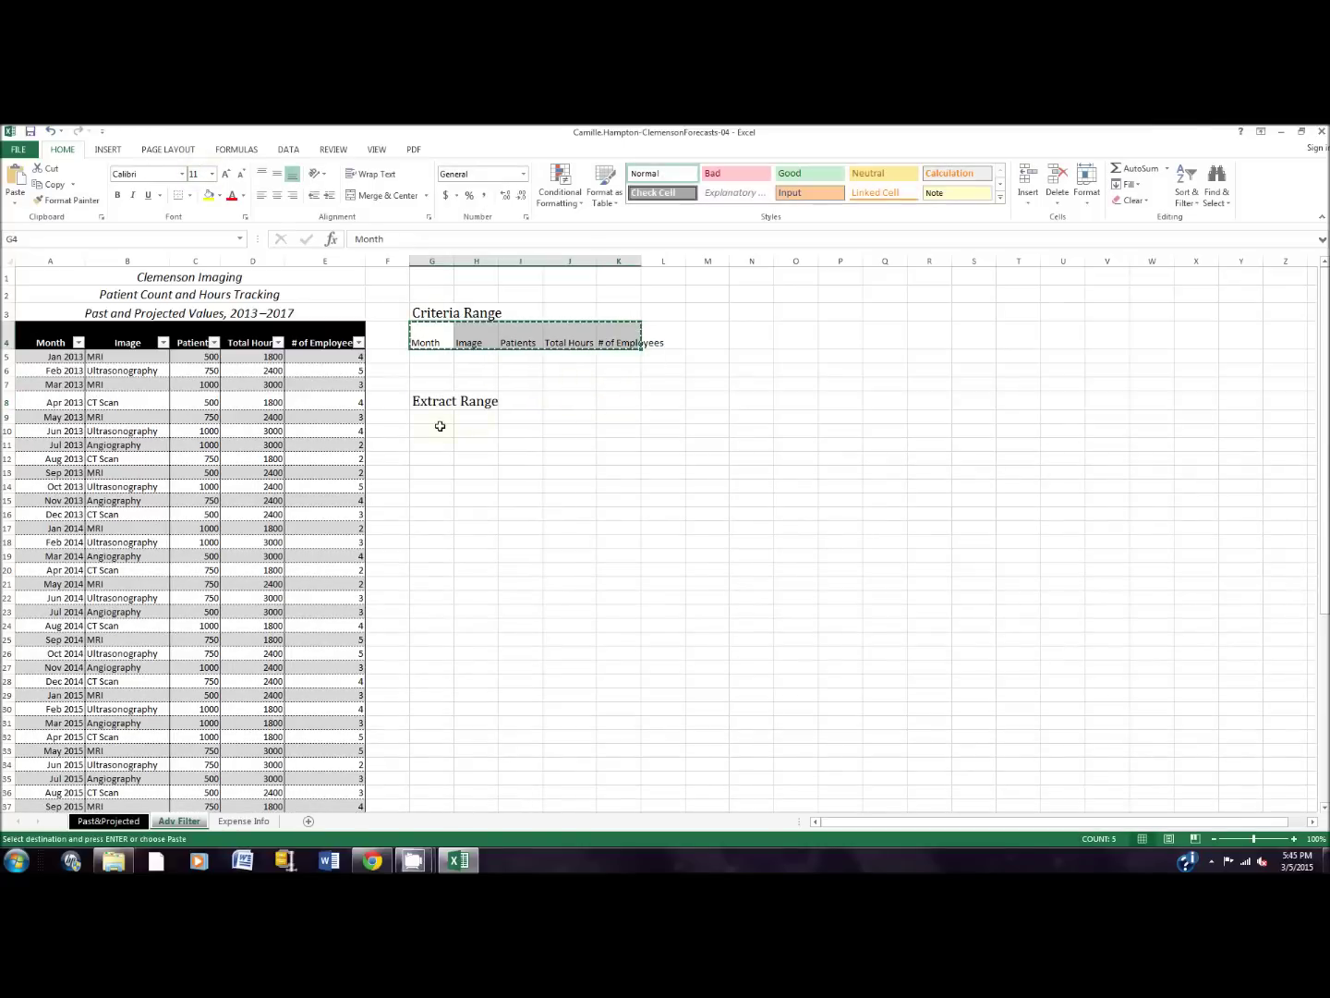
Step: Paste the copied headers into G9:K9 and clear the copy marquee
click(437, 417)
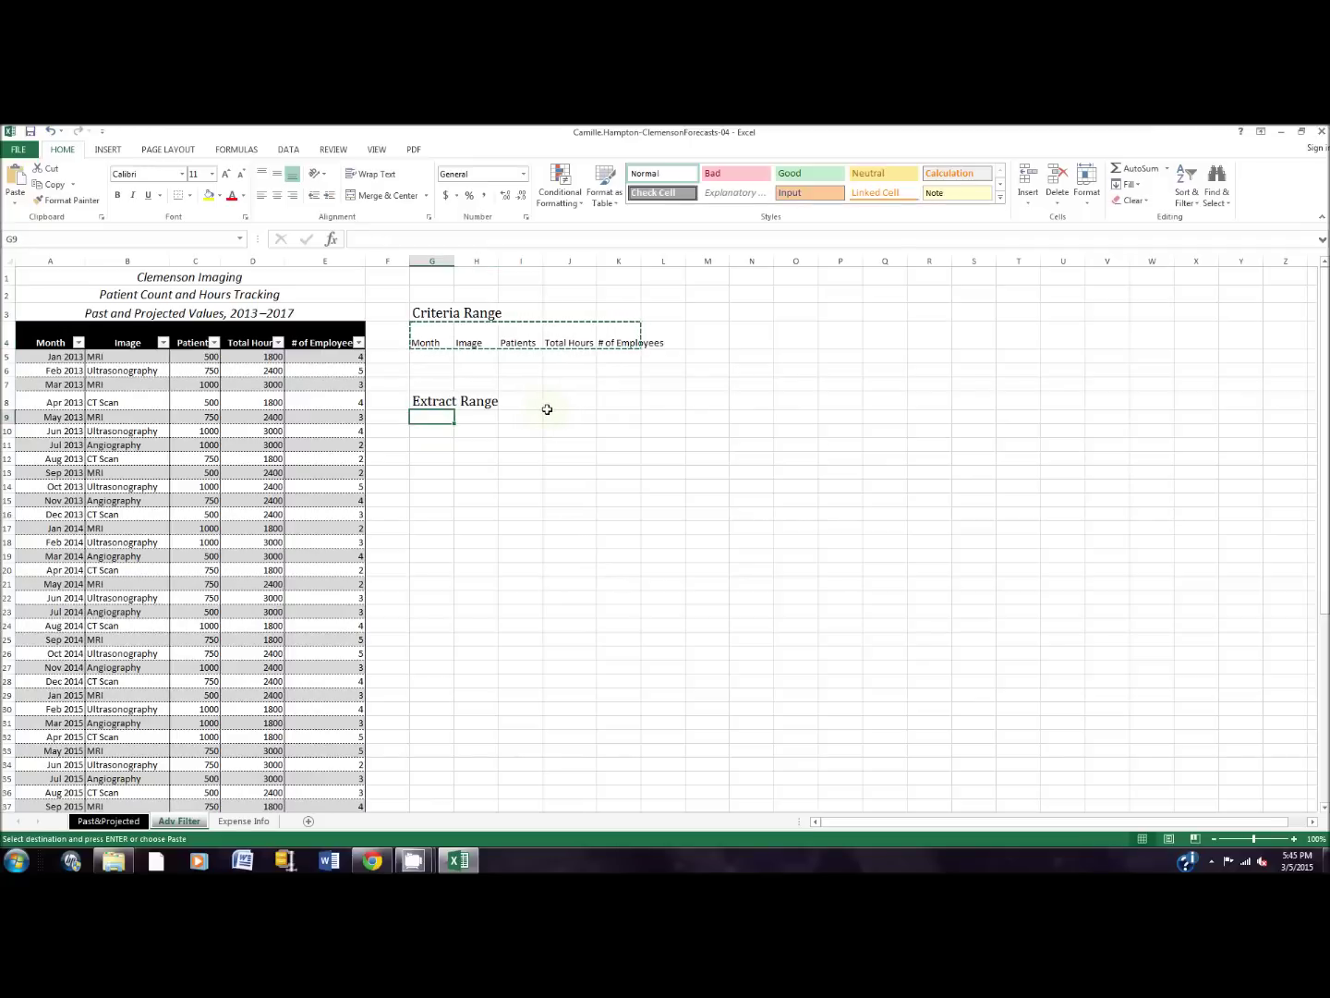
key(ctrl+v)
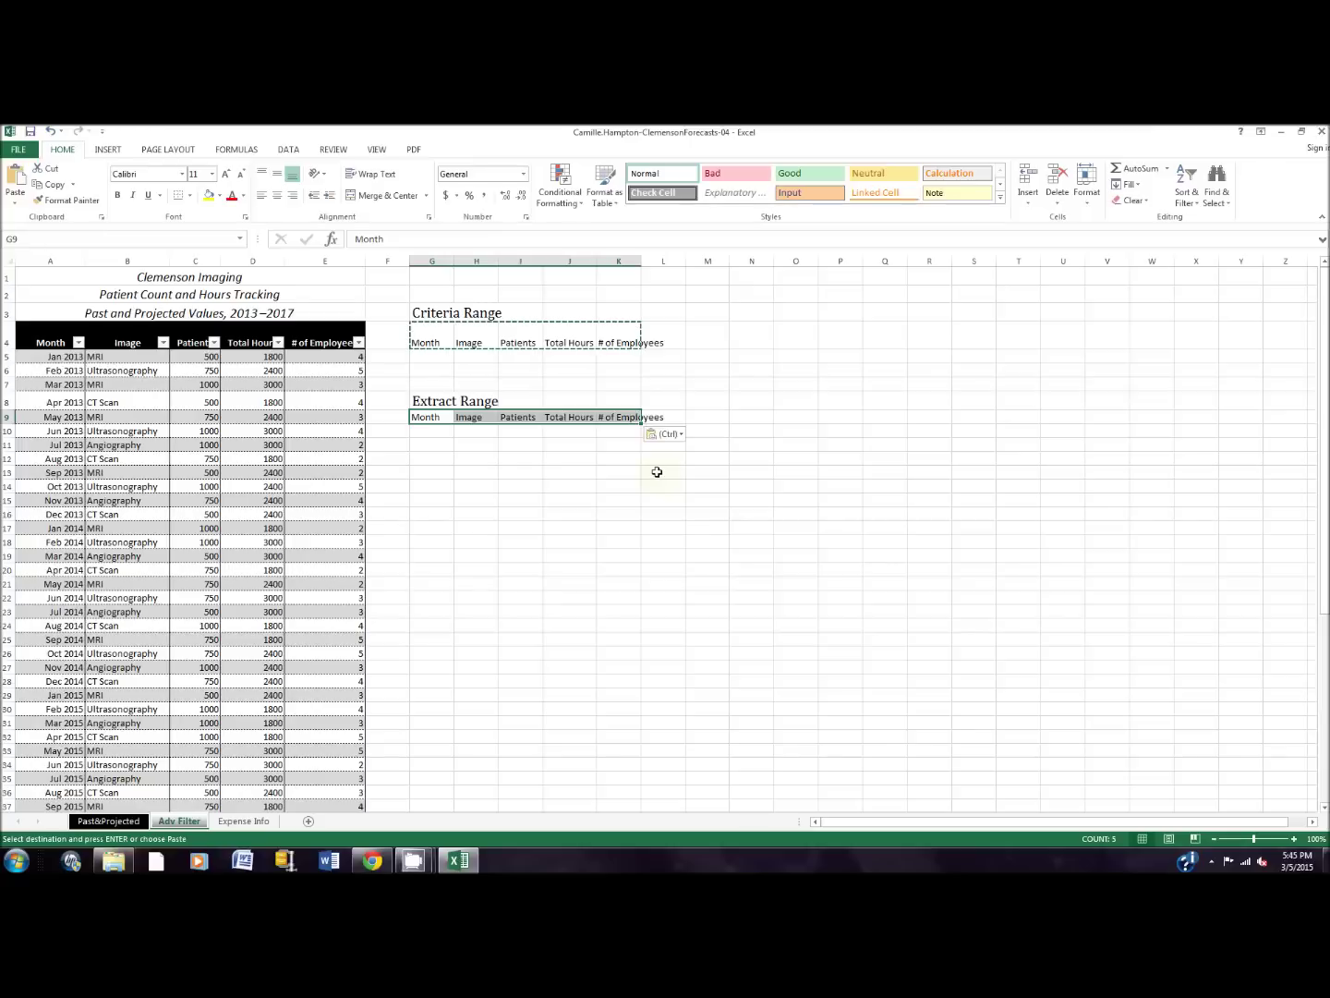
click(654, 469)
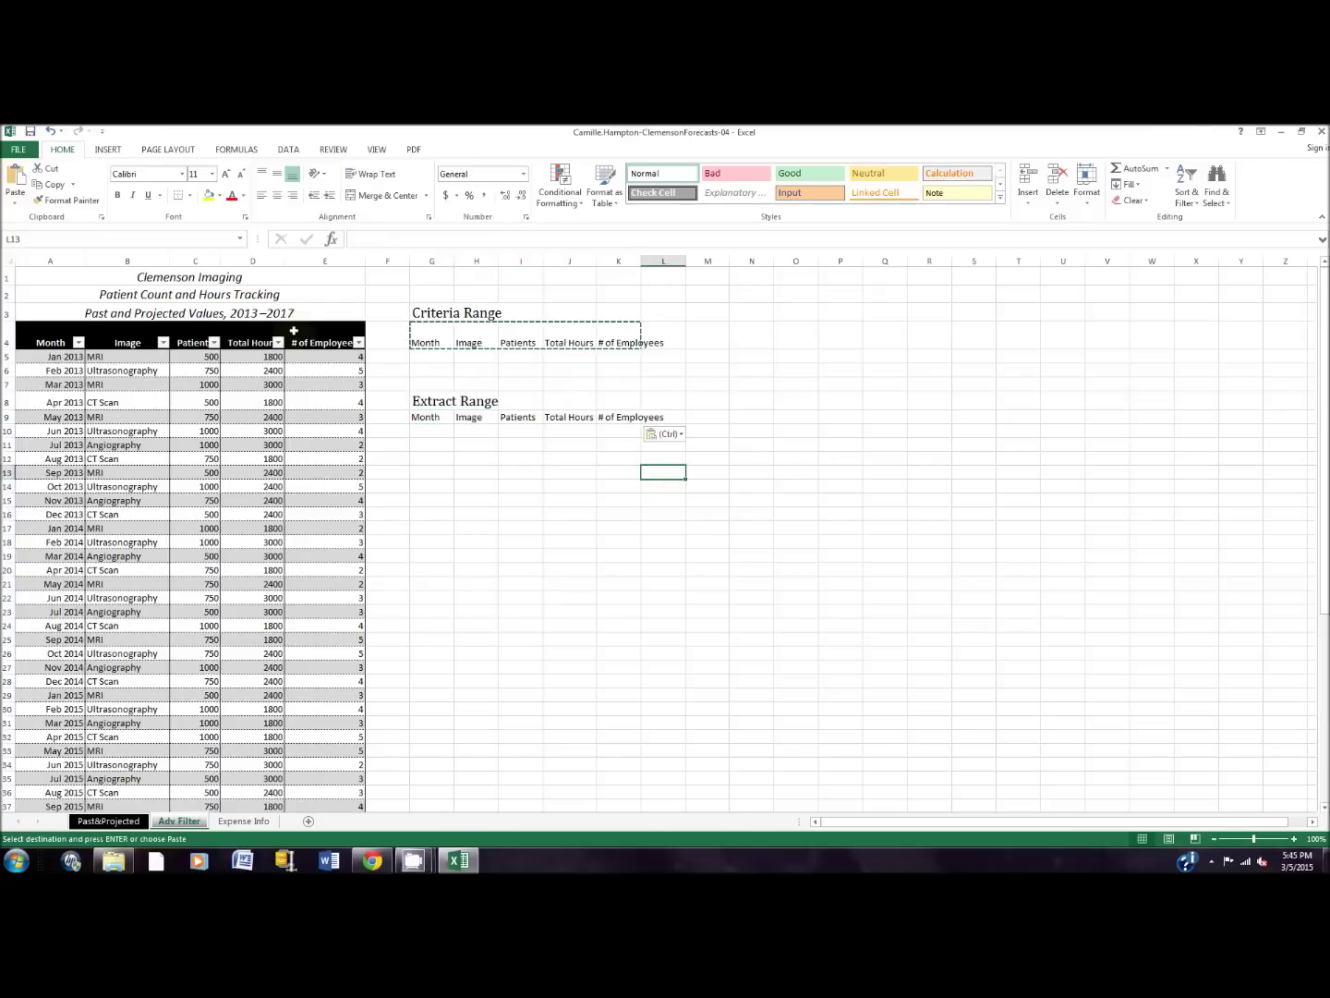
click(436, 359)
key(Escape)
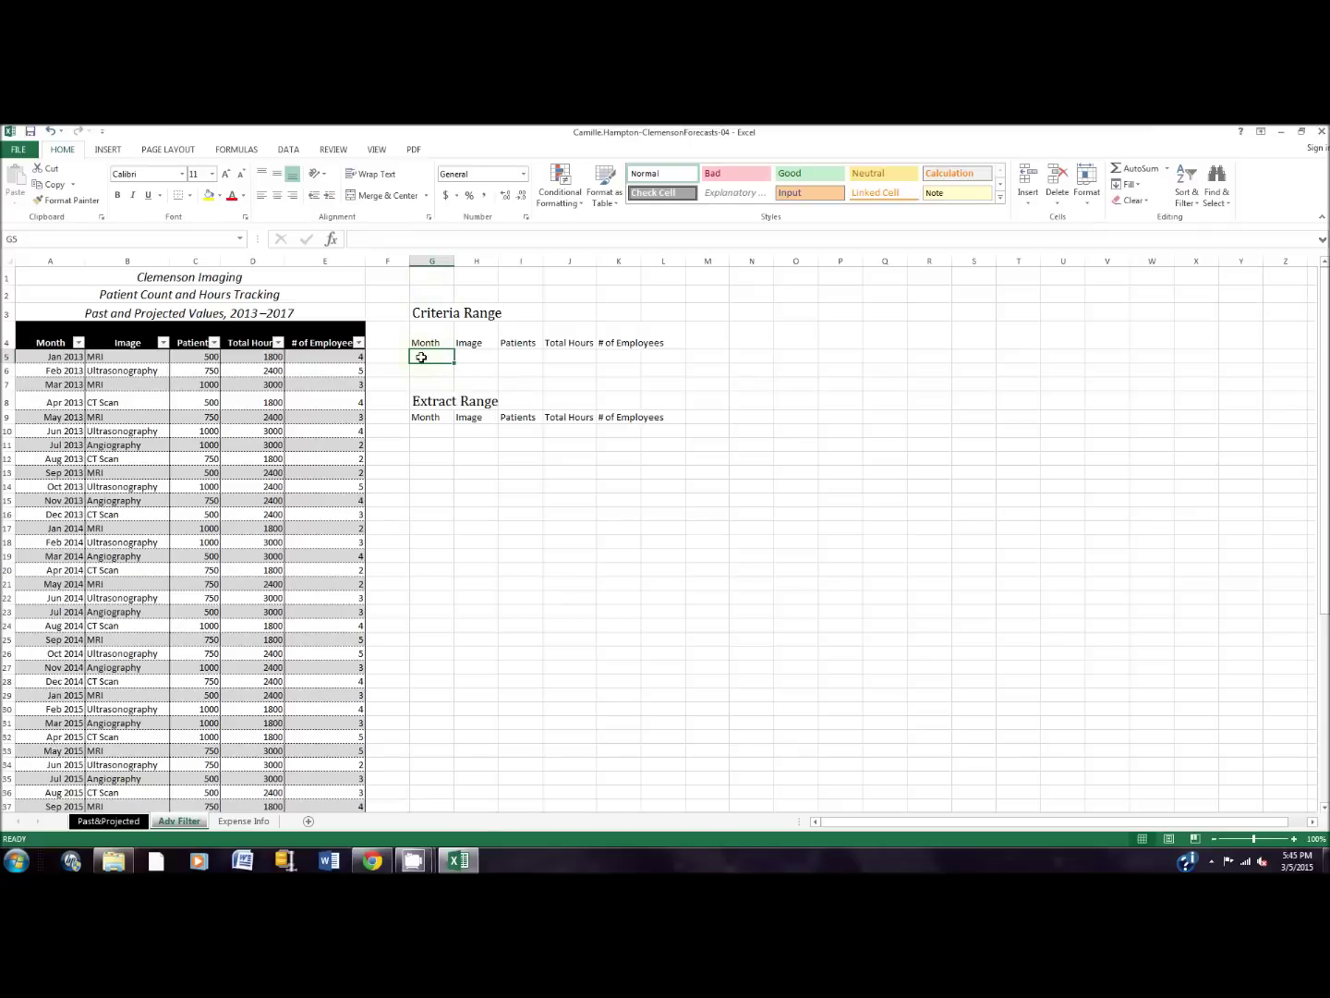
Step: Enter the criteria >12/31/16 in G5, mri in H5 and ct scan in H6
text(>12/31/)
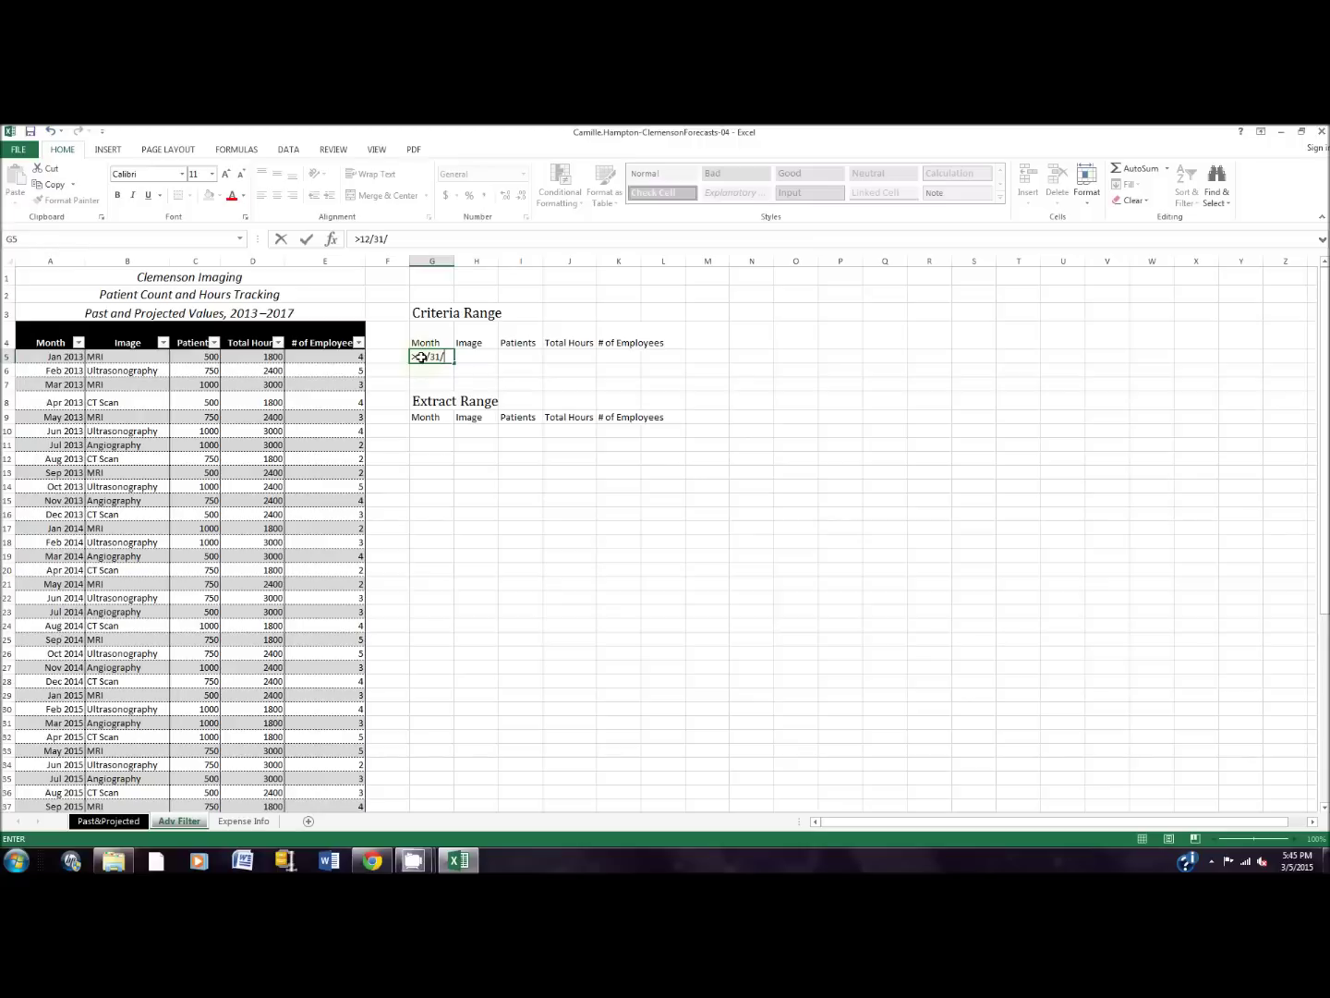
text(16)
key(Return)
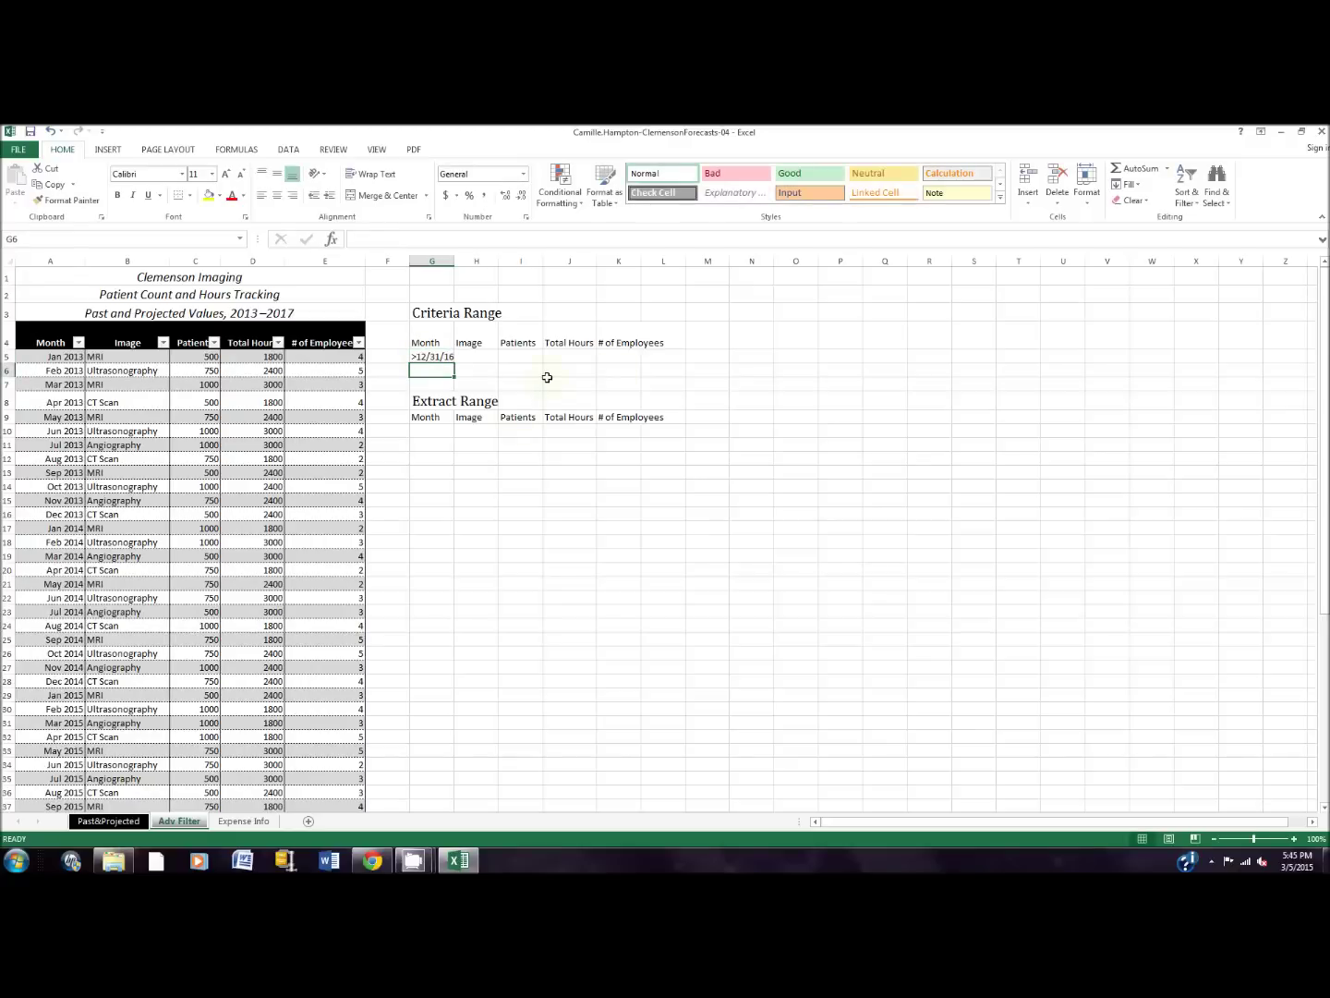
click(467, 355)
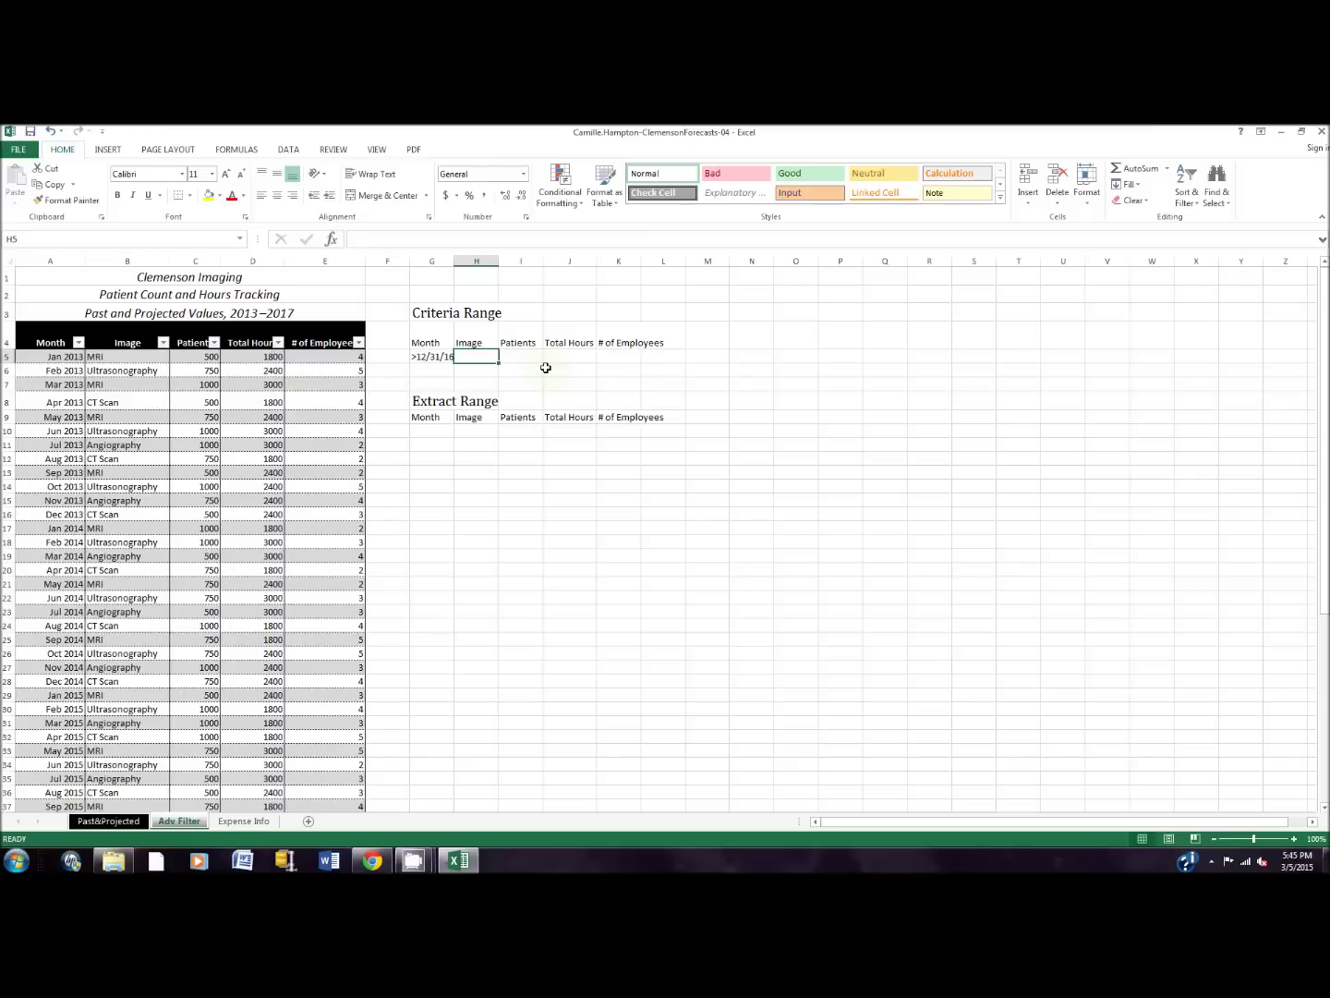
text(mri)
key(Return)
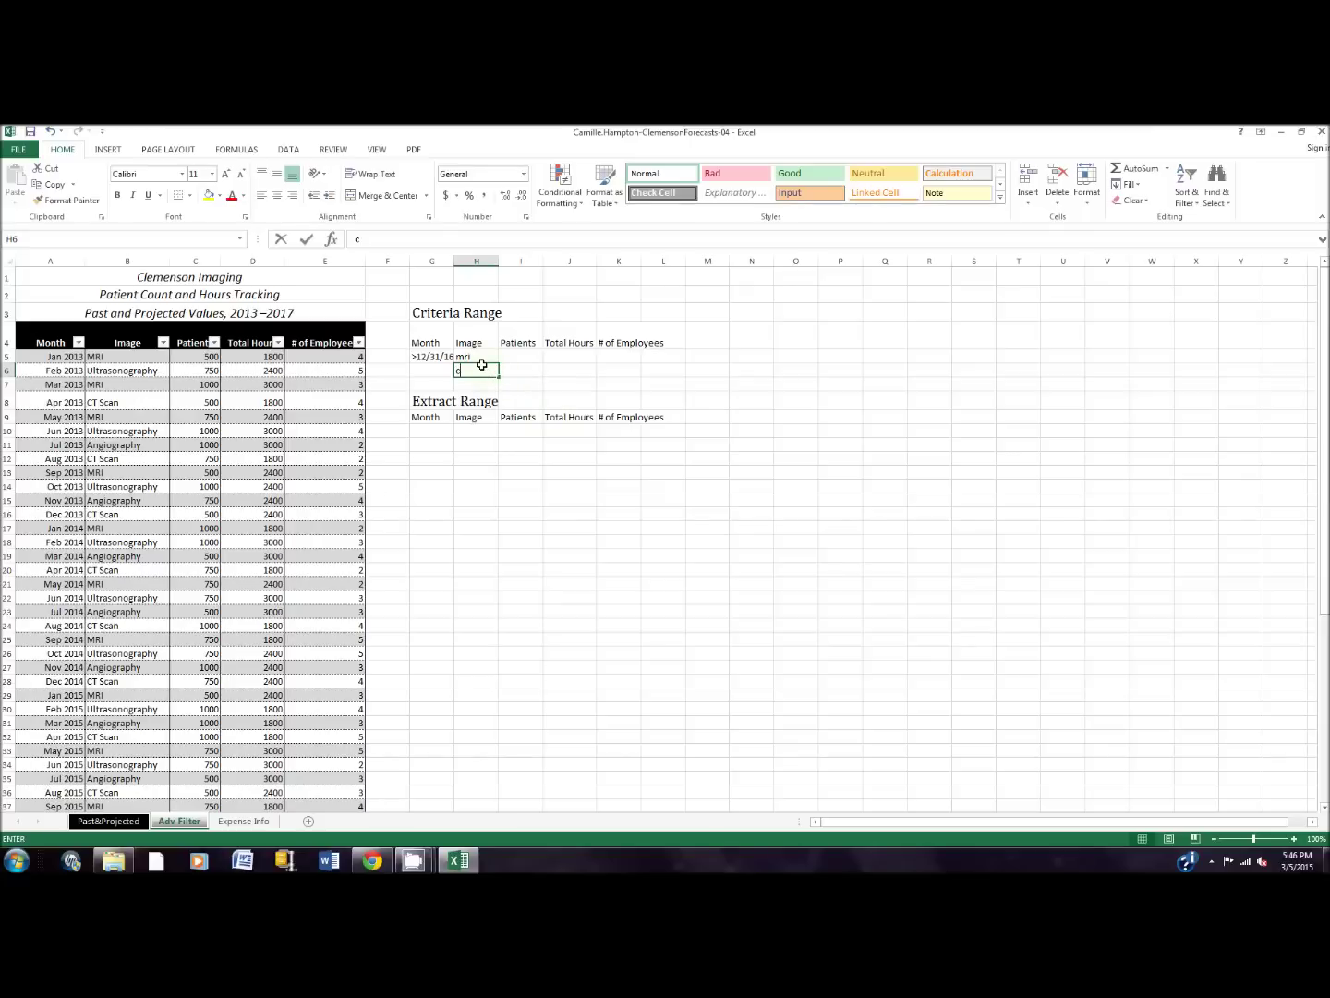
text(ct scan)
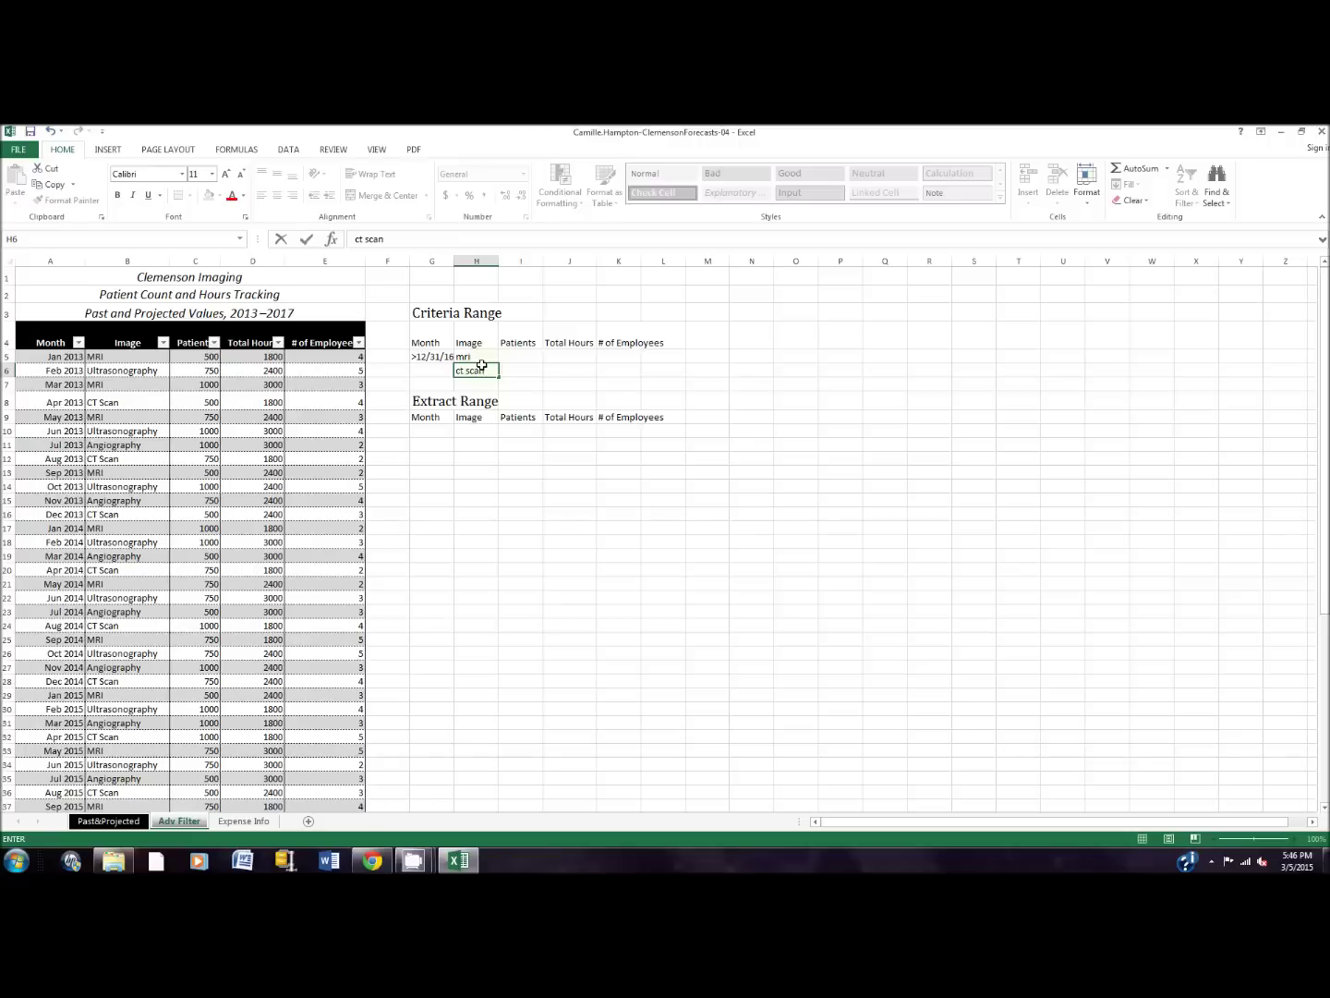
click(217, 459)
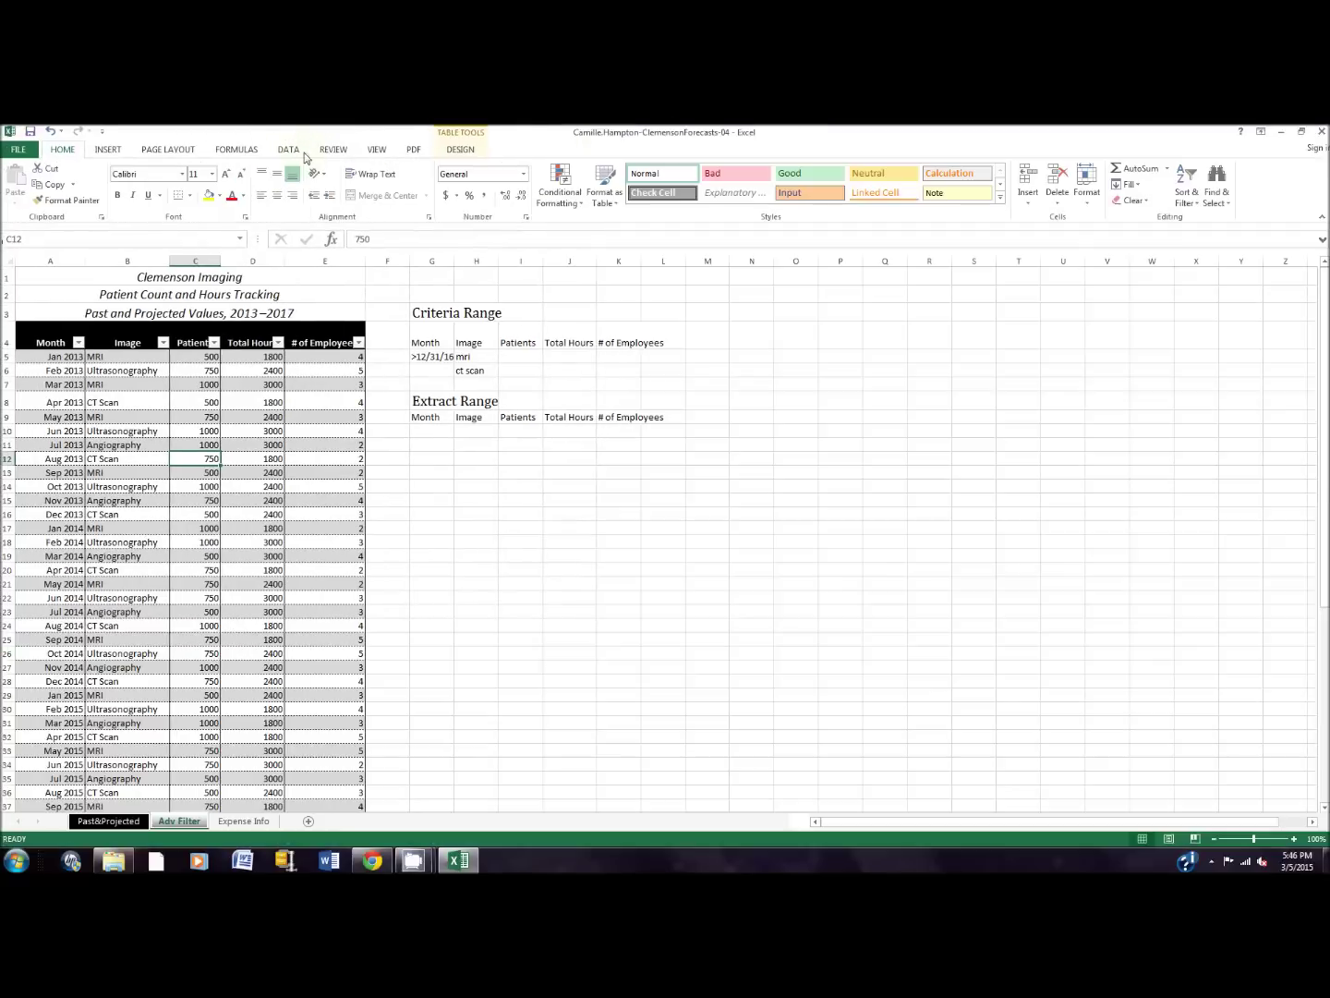
click(300, 154)
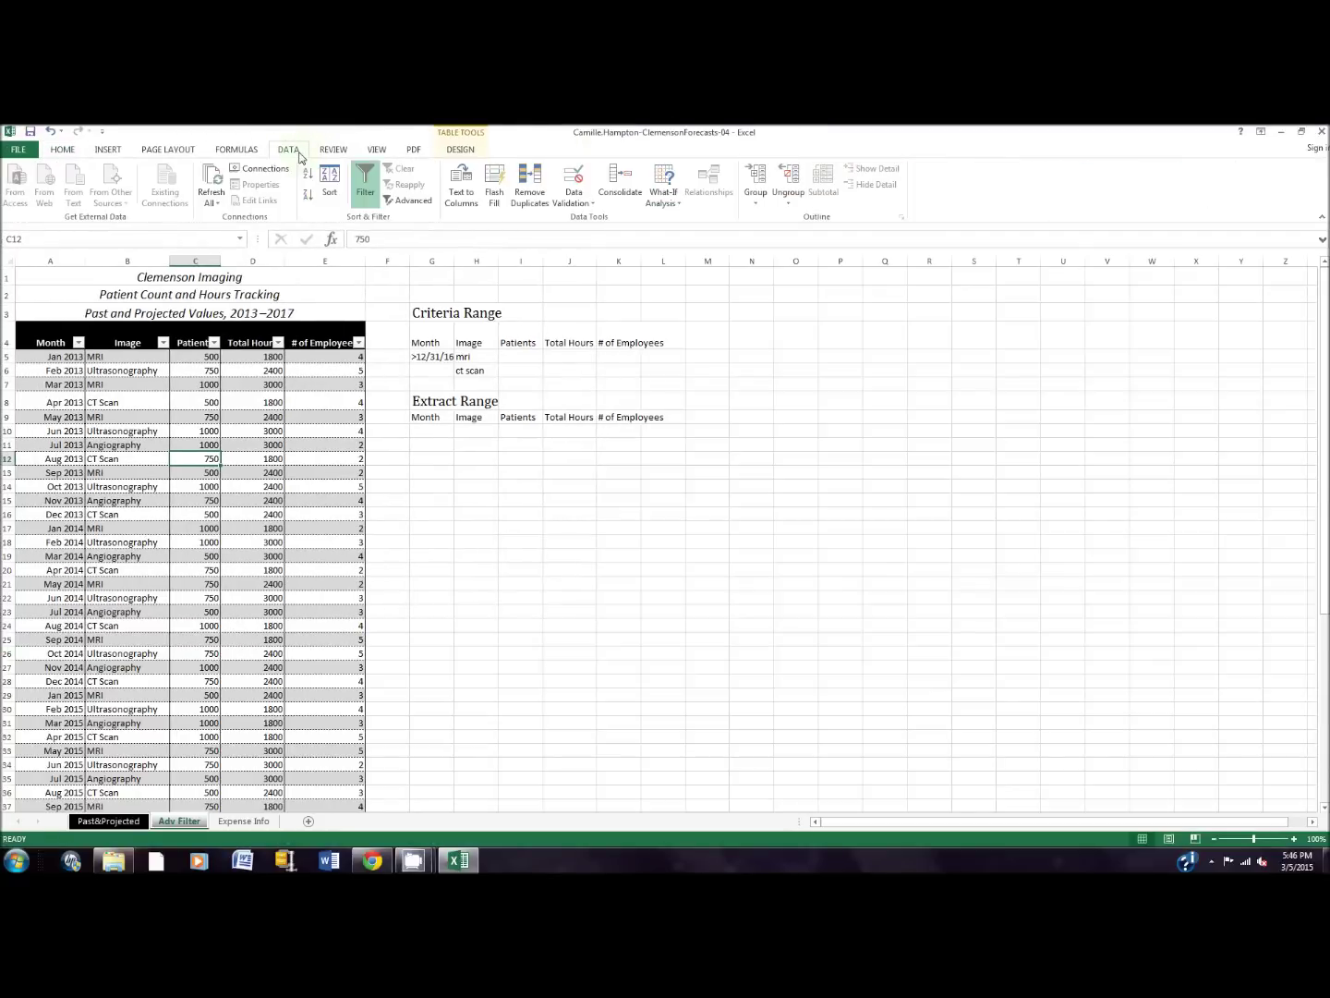
Step: Run an Advanced Filter with criteria range G4:H6, copying results to G9:K9
click(413, 201)
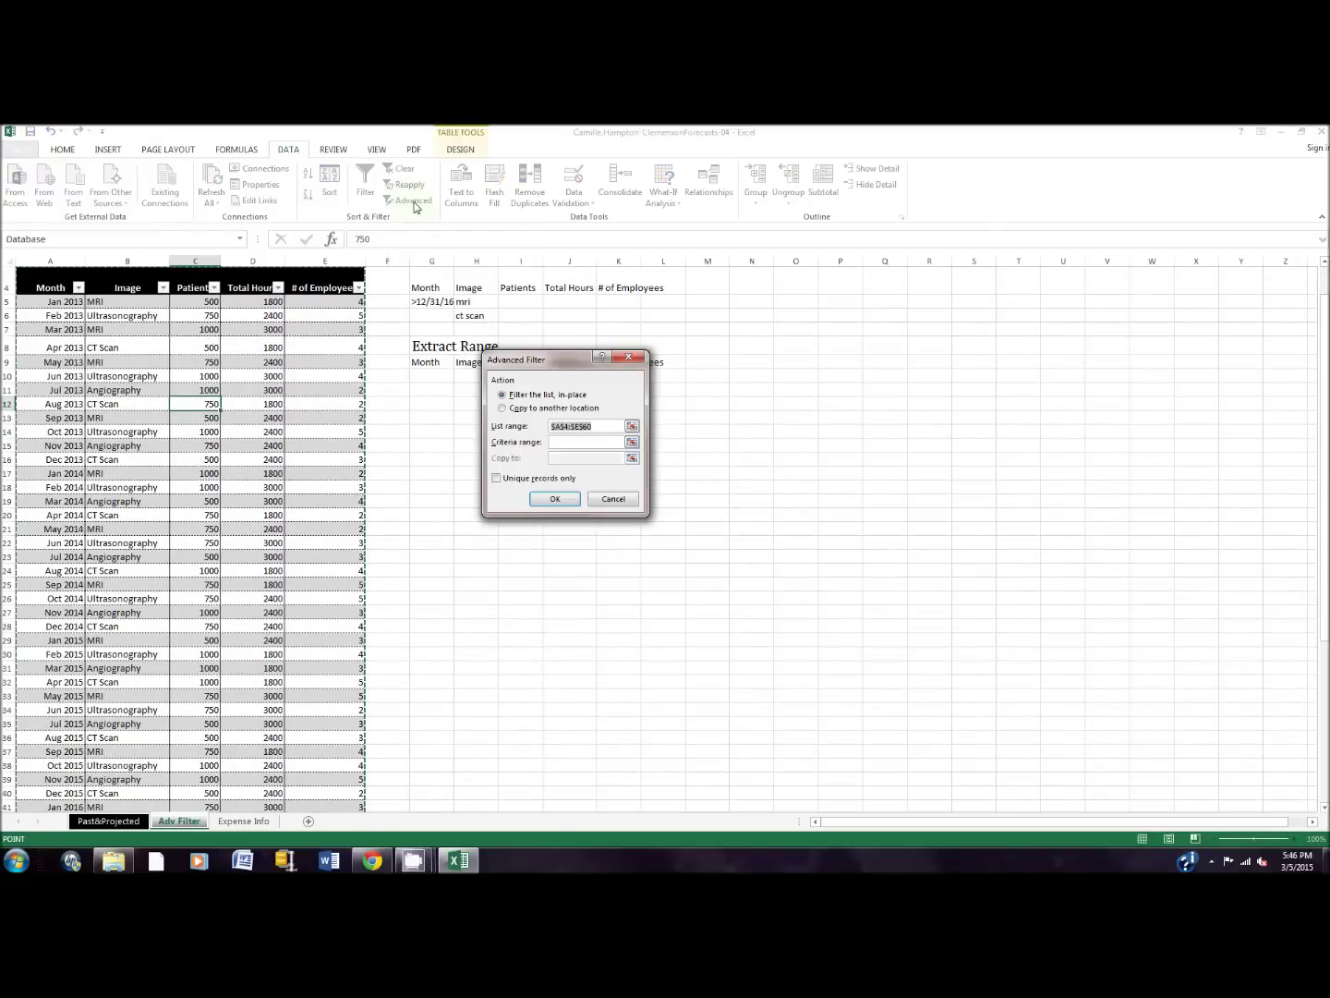
click(513, 409)
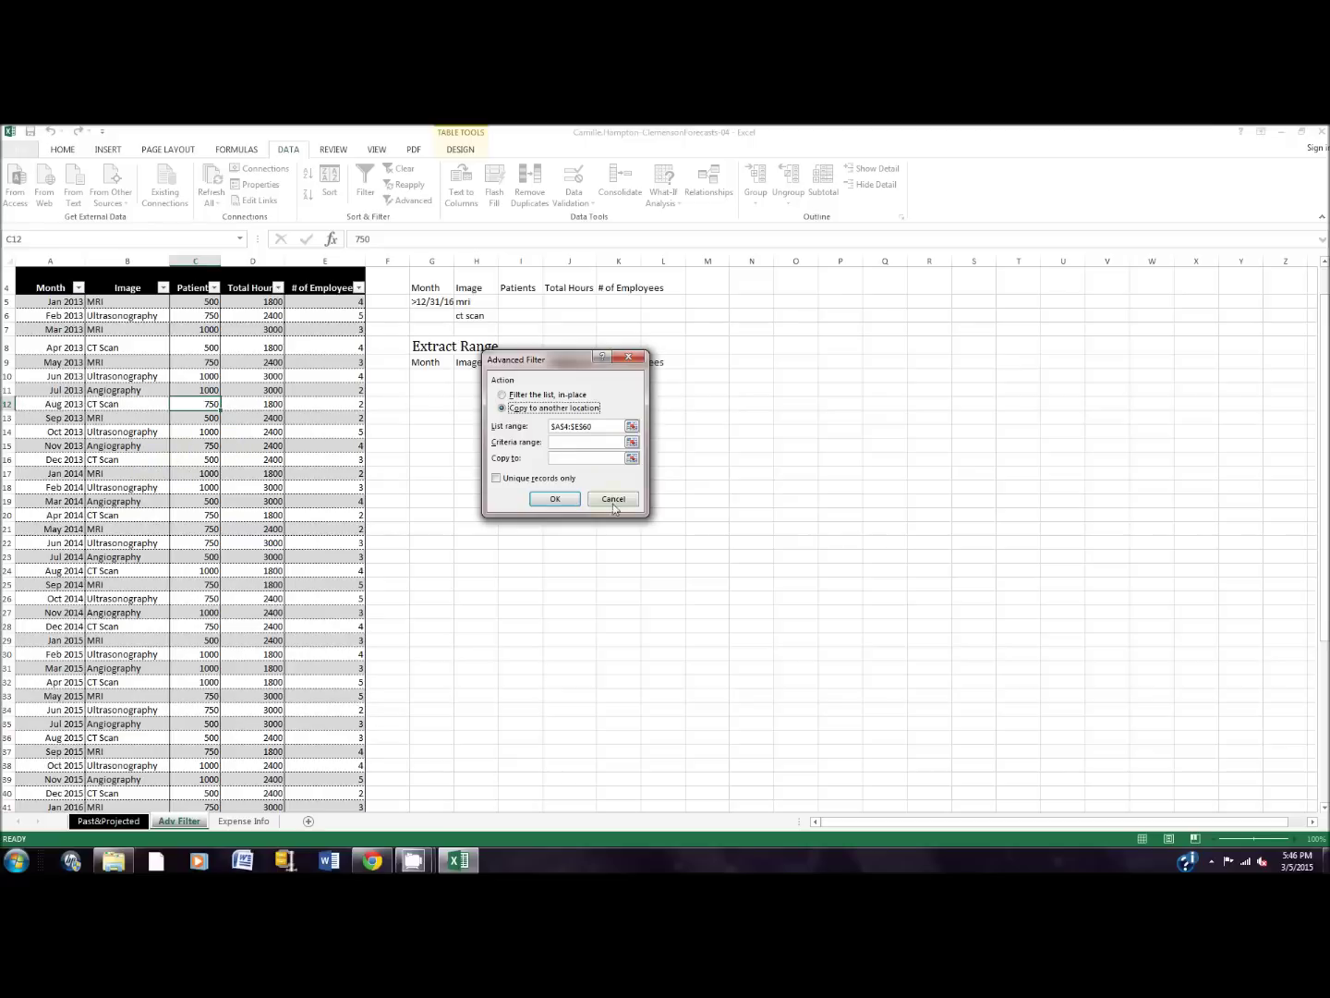
click(559, 442)
text(g4:k6)
click(619, 461)
click(559, 499)
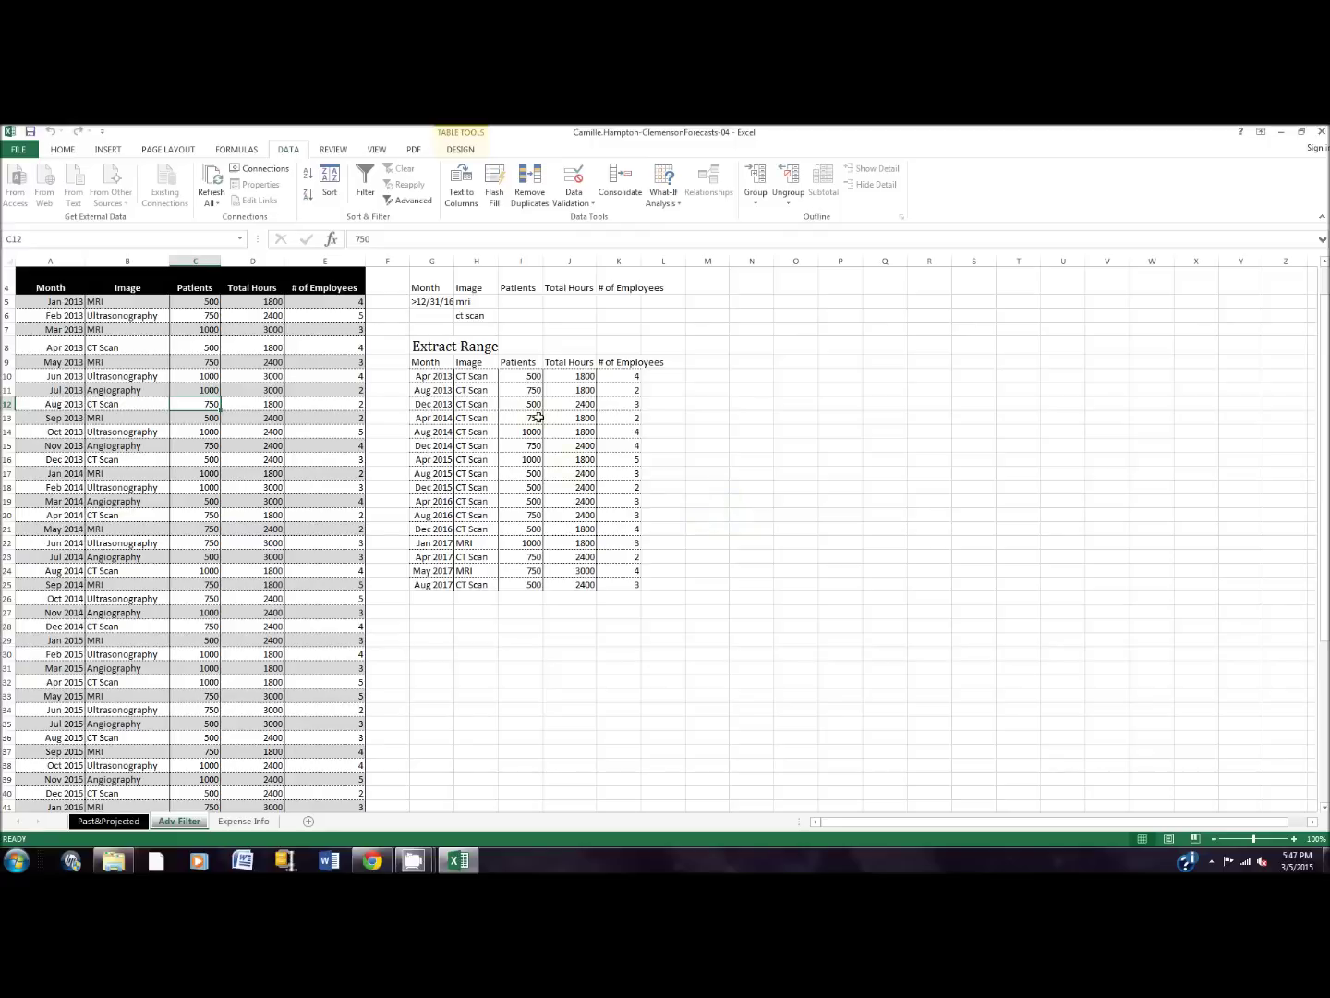
drag(514, 375, 518, 587)
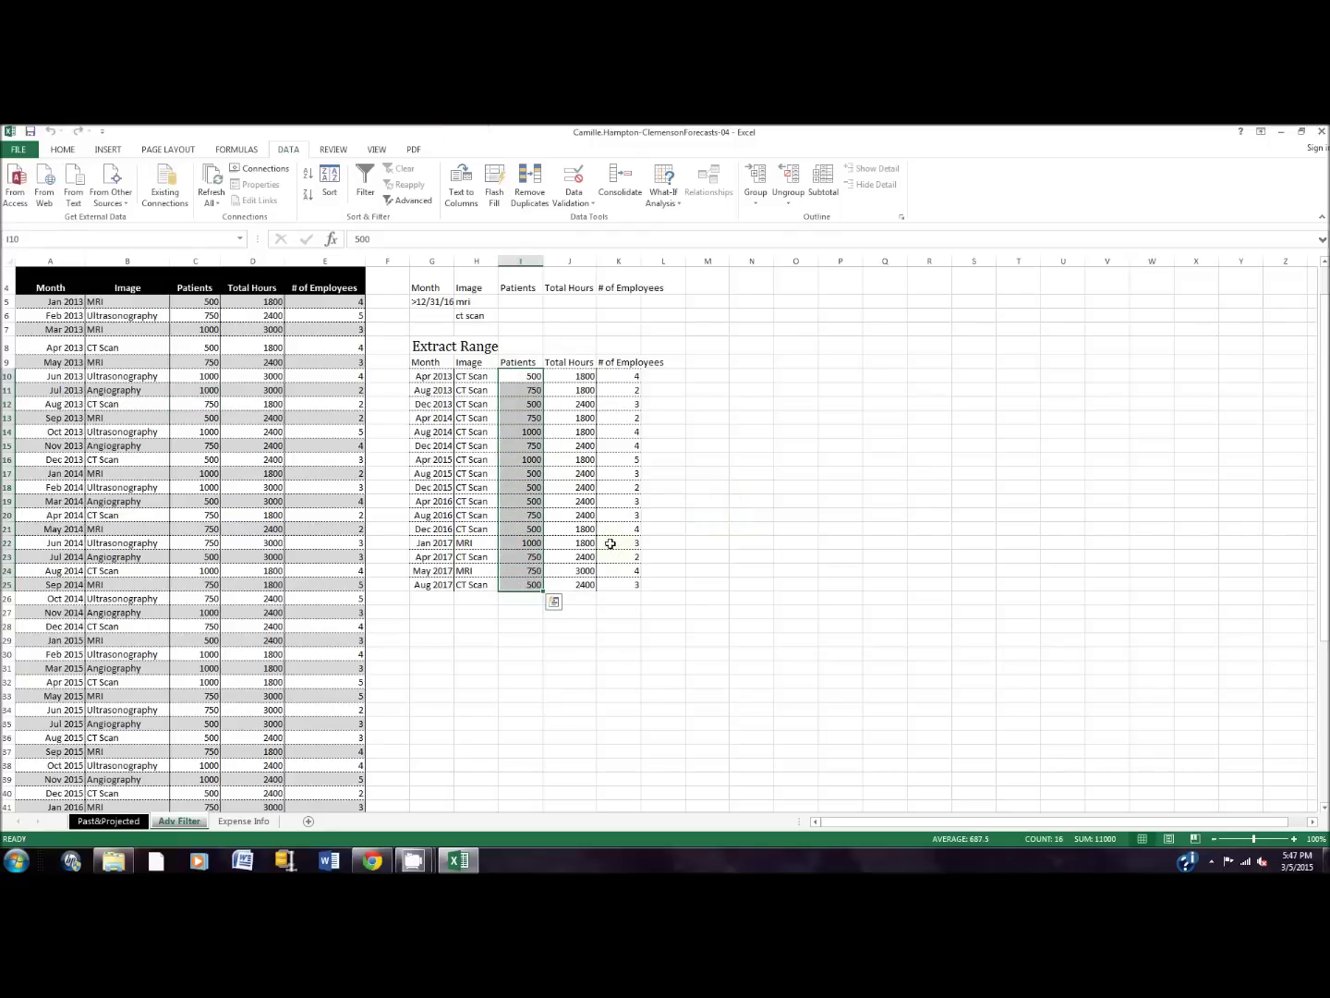
Step: Highlight extracted Patients values greater than 751 with Green Fill with Dark Green Text
click(62, 149)
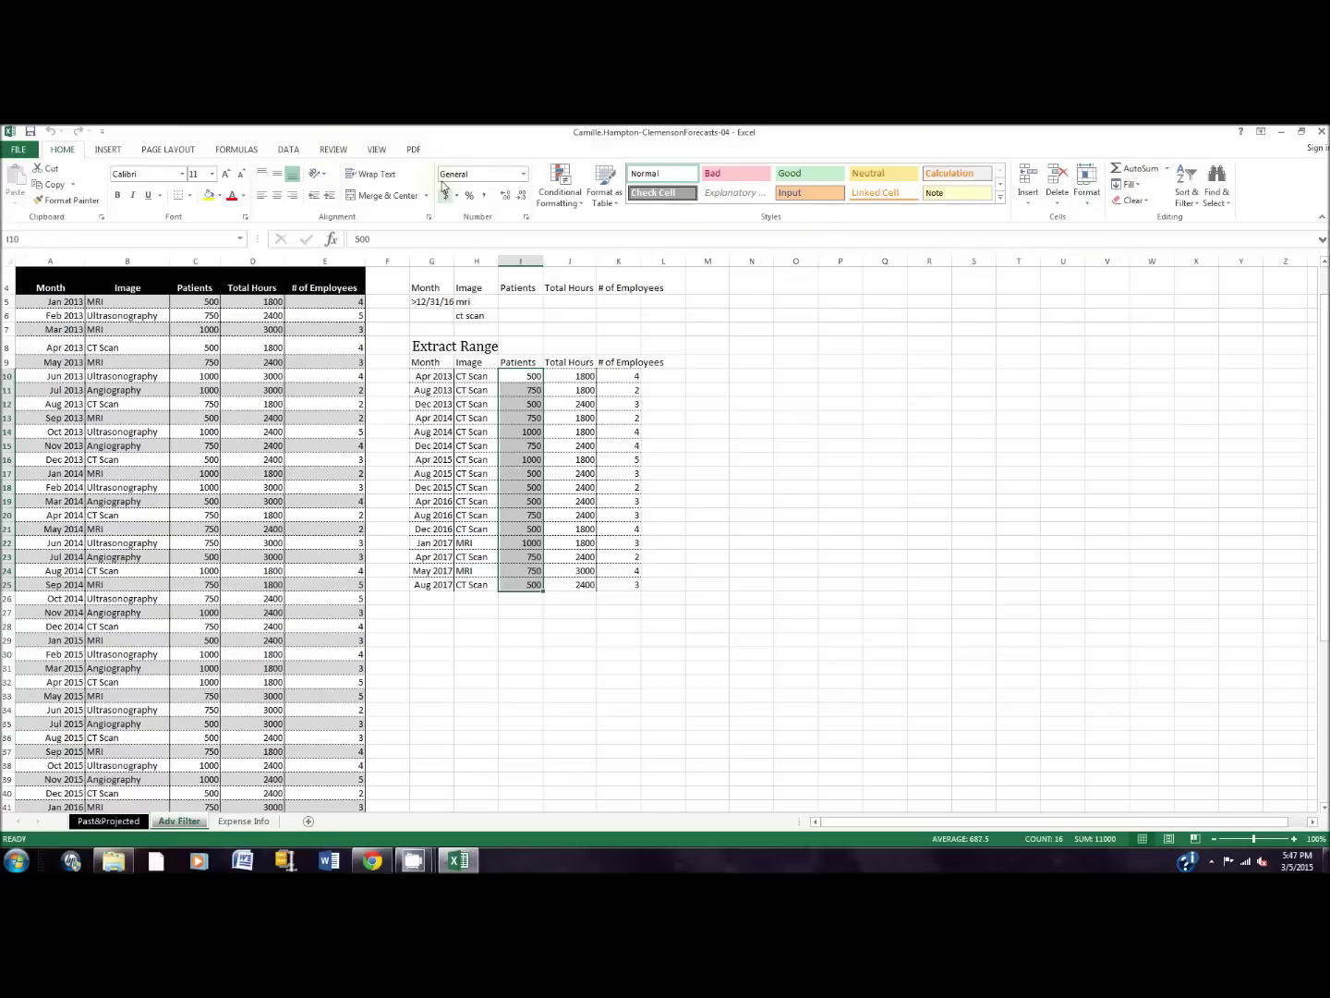
click(575, 205)
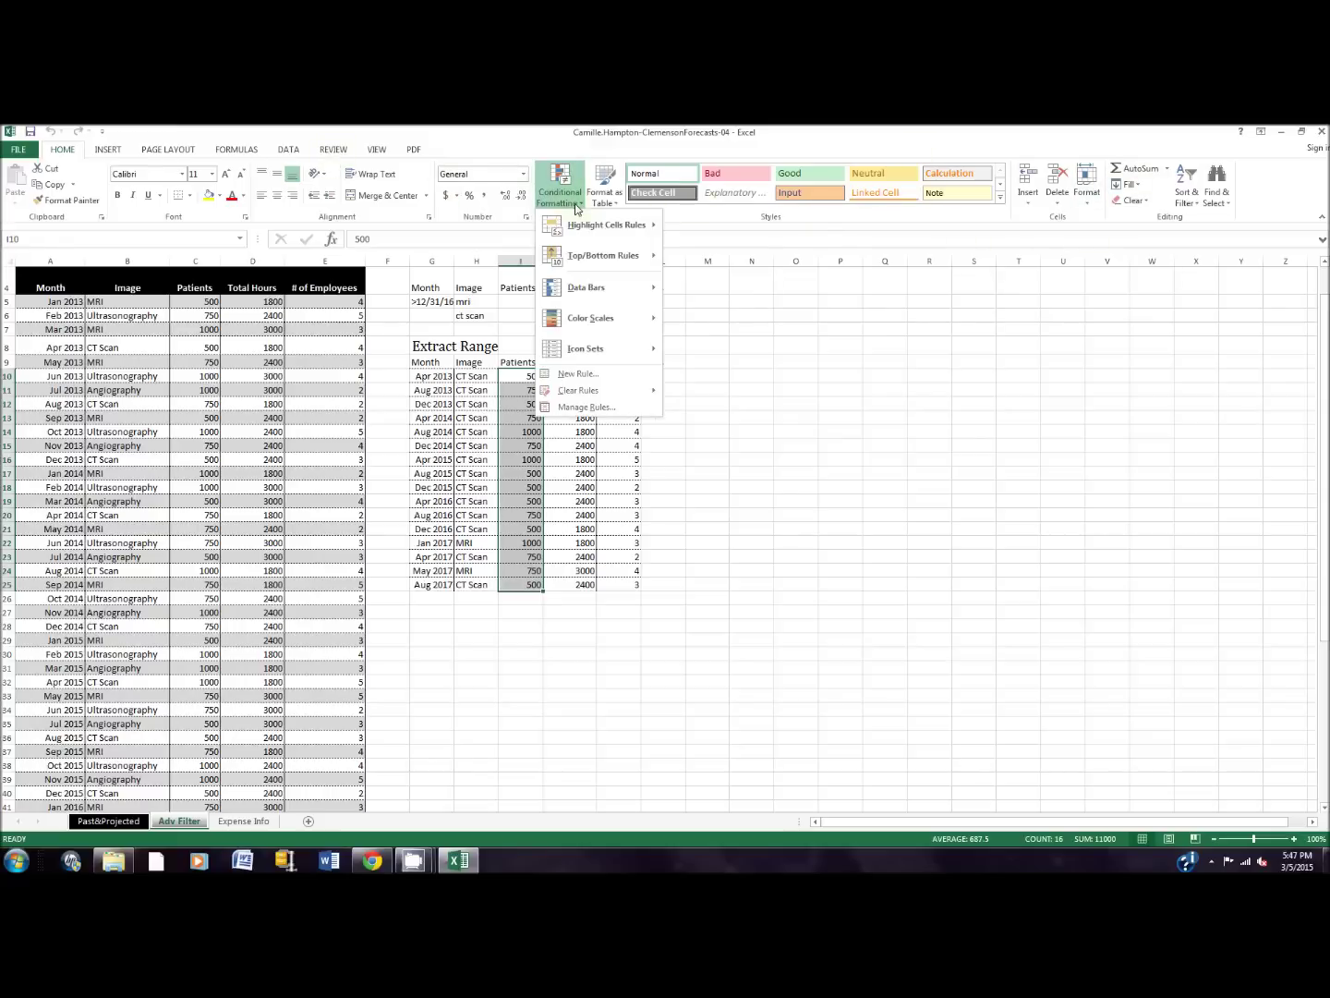
mouse_move(577, 225)
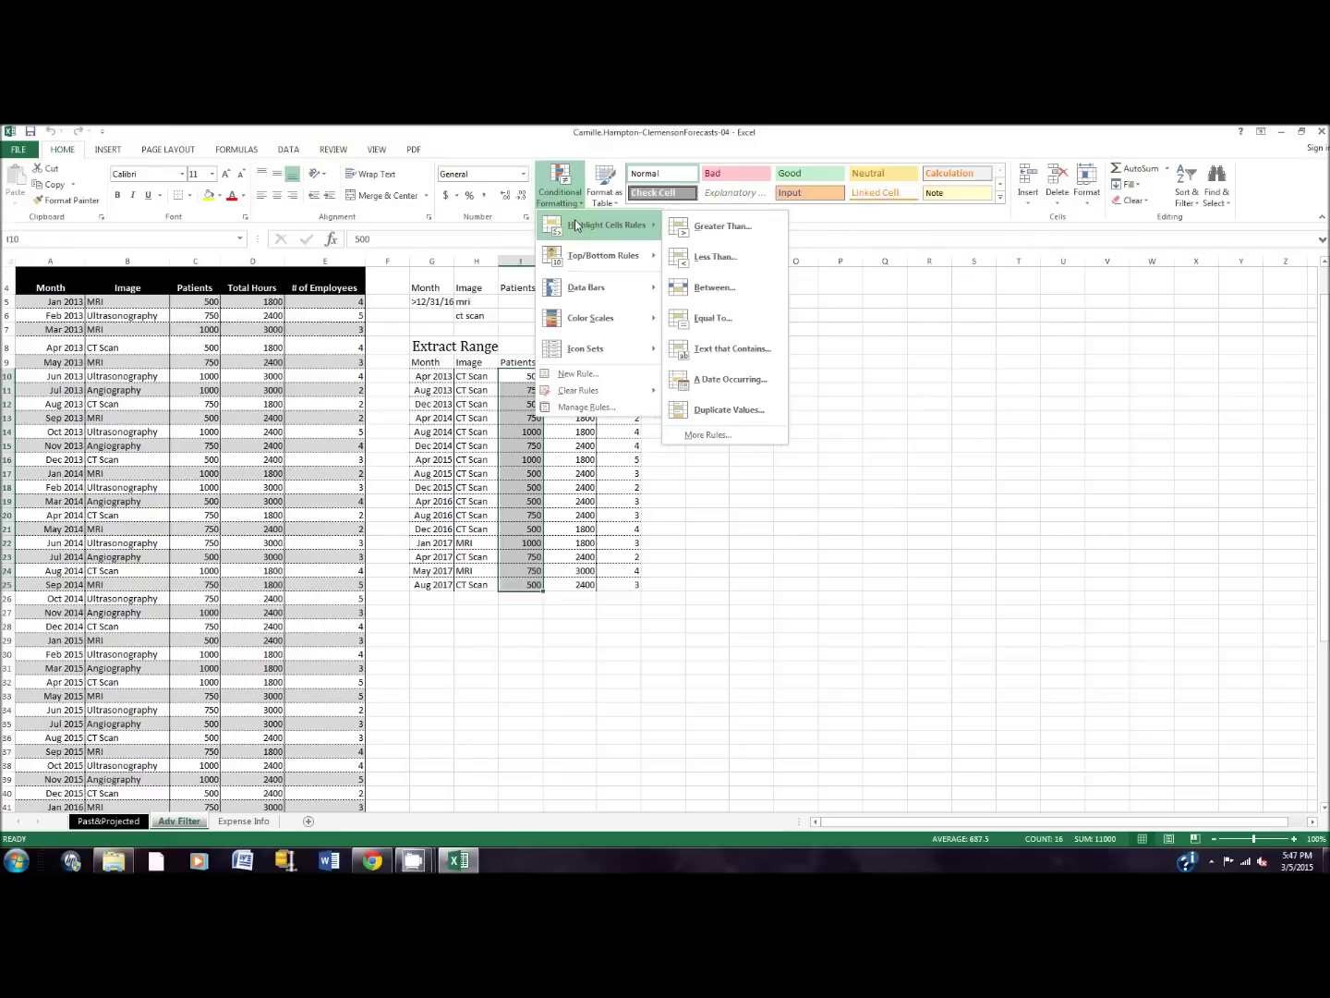
click(710, 231)
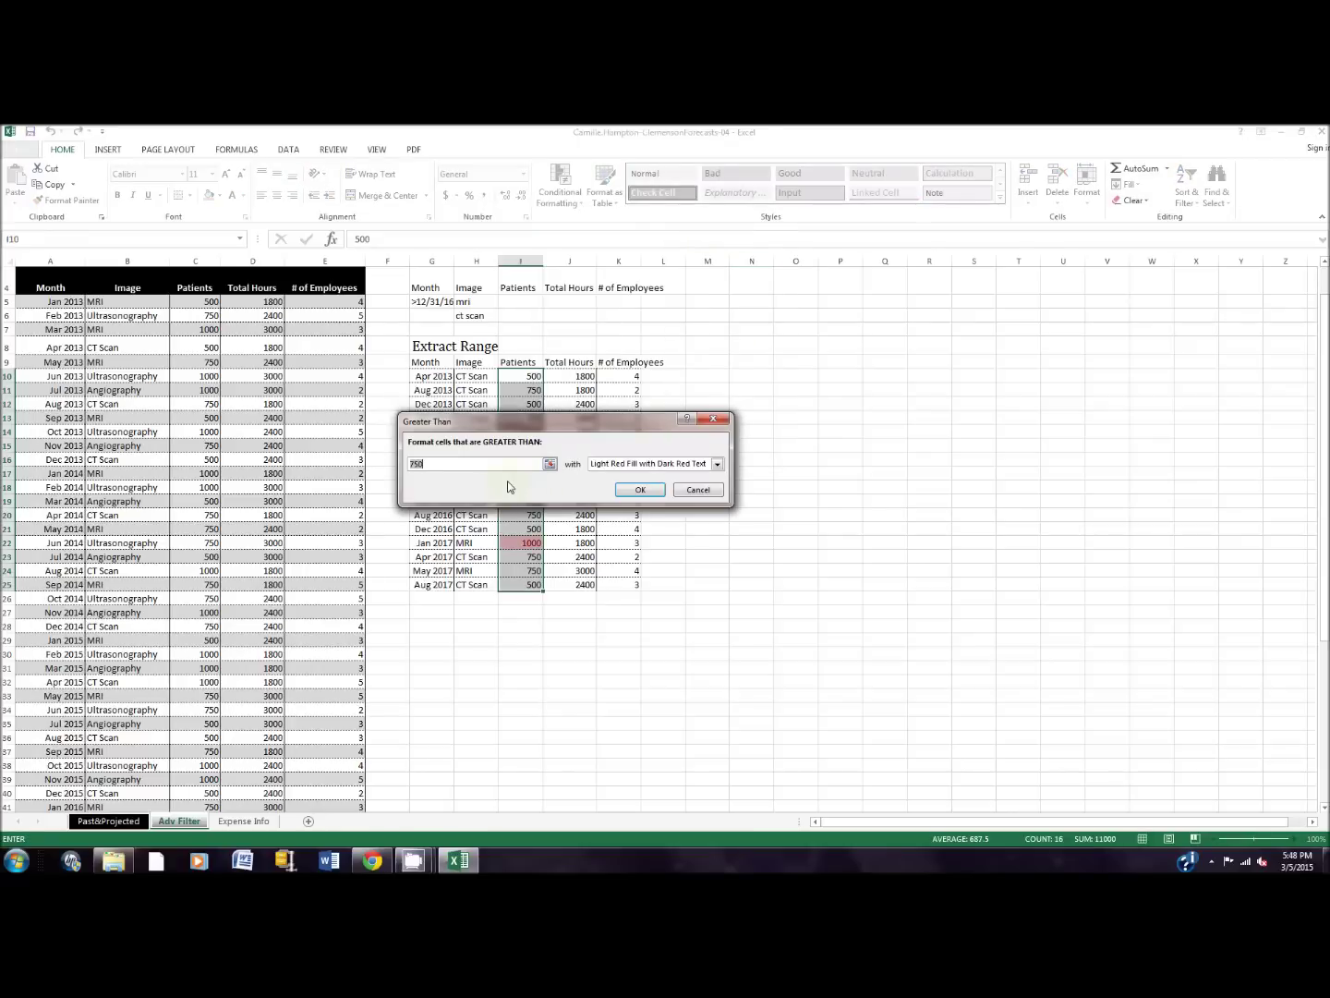
text(751)
click(716, 465)
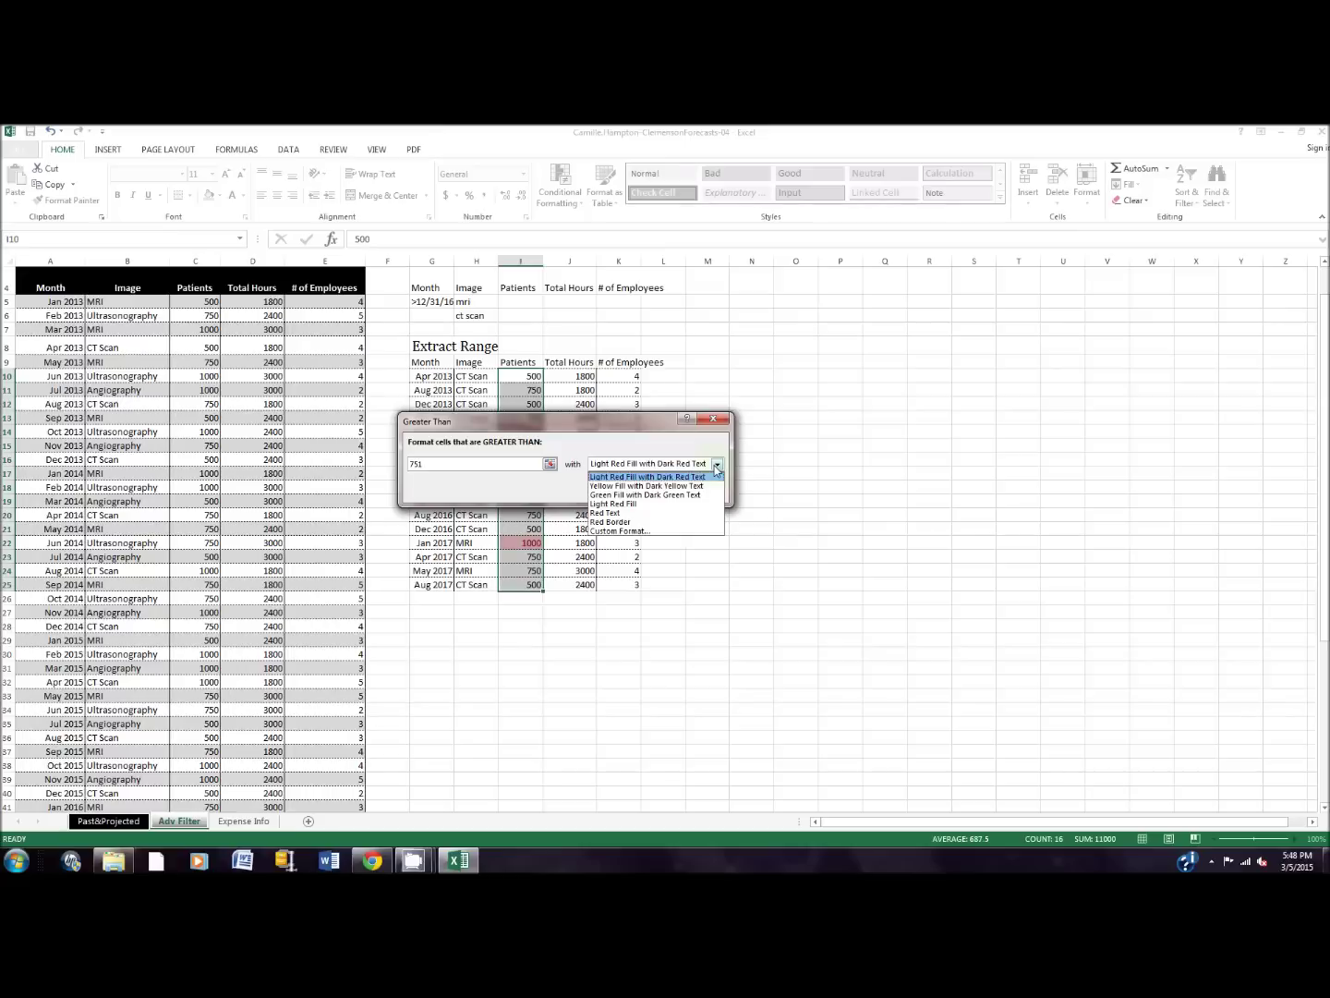
click(653, 495)
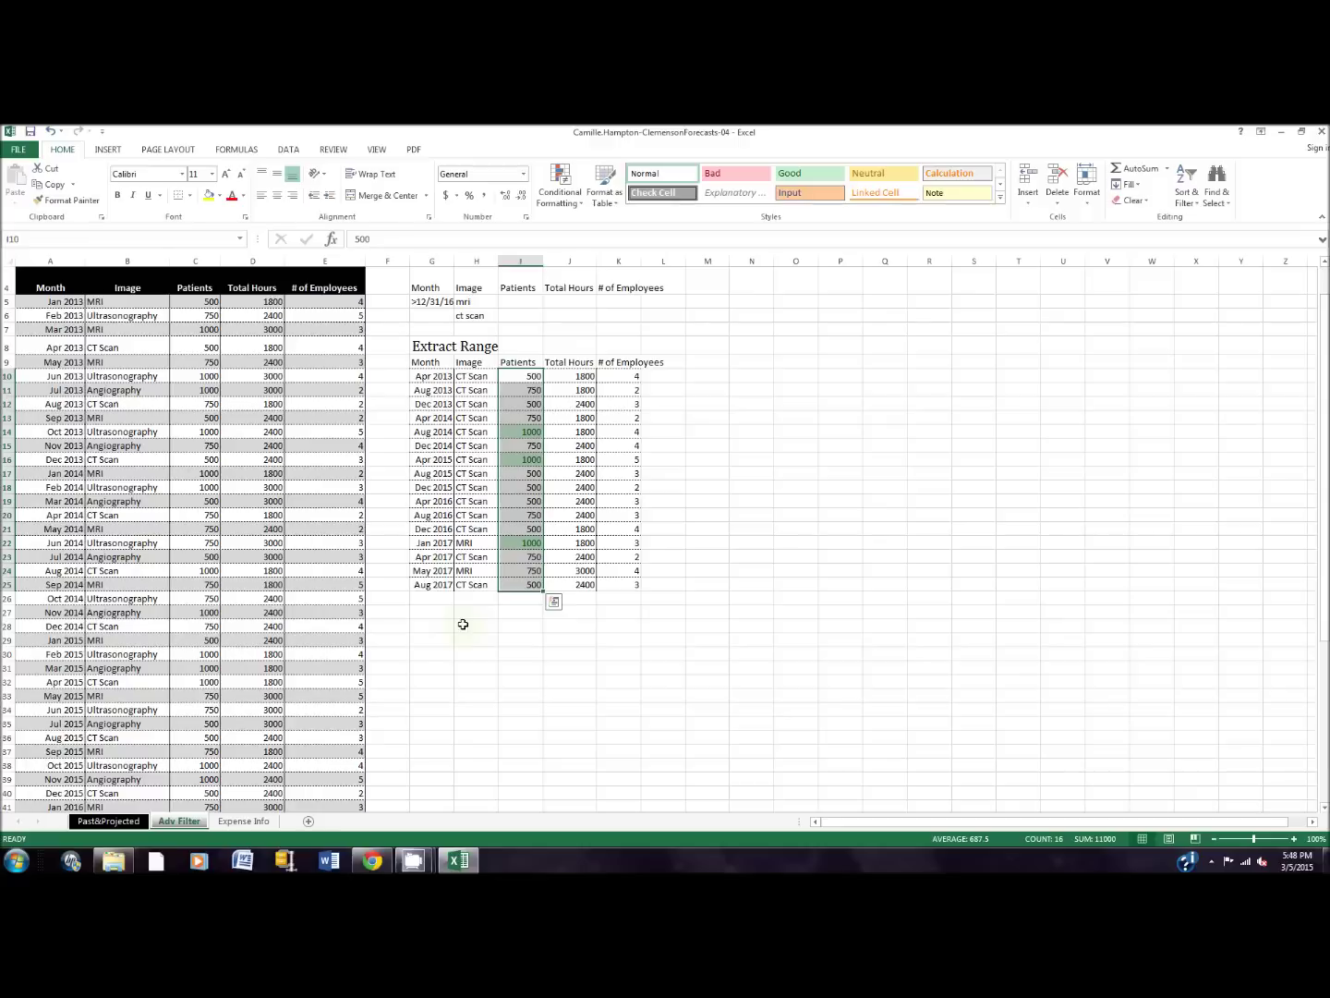
click(252, 829)
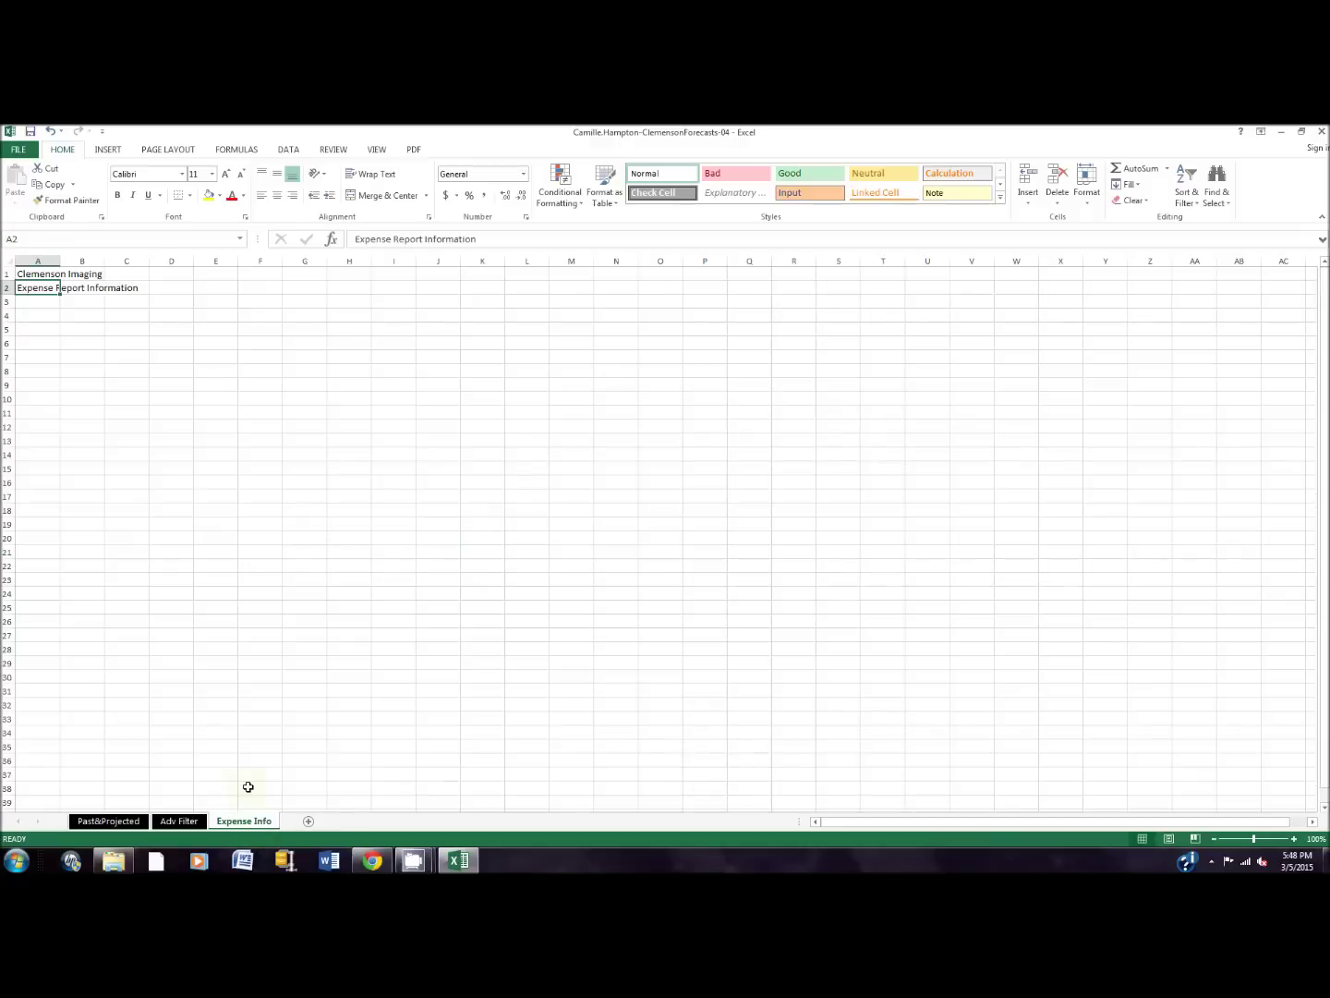
Step: Import ClemensonExpenseData-04 as comma-delimited text into Expense Info, starting at cell A3
click(26, 301)
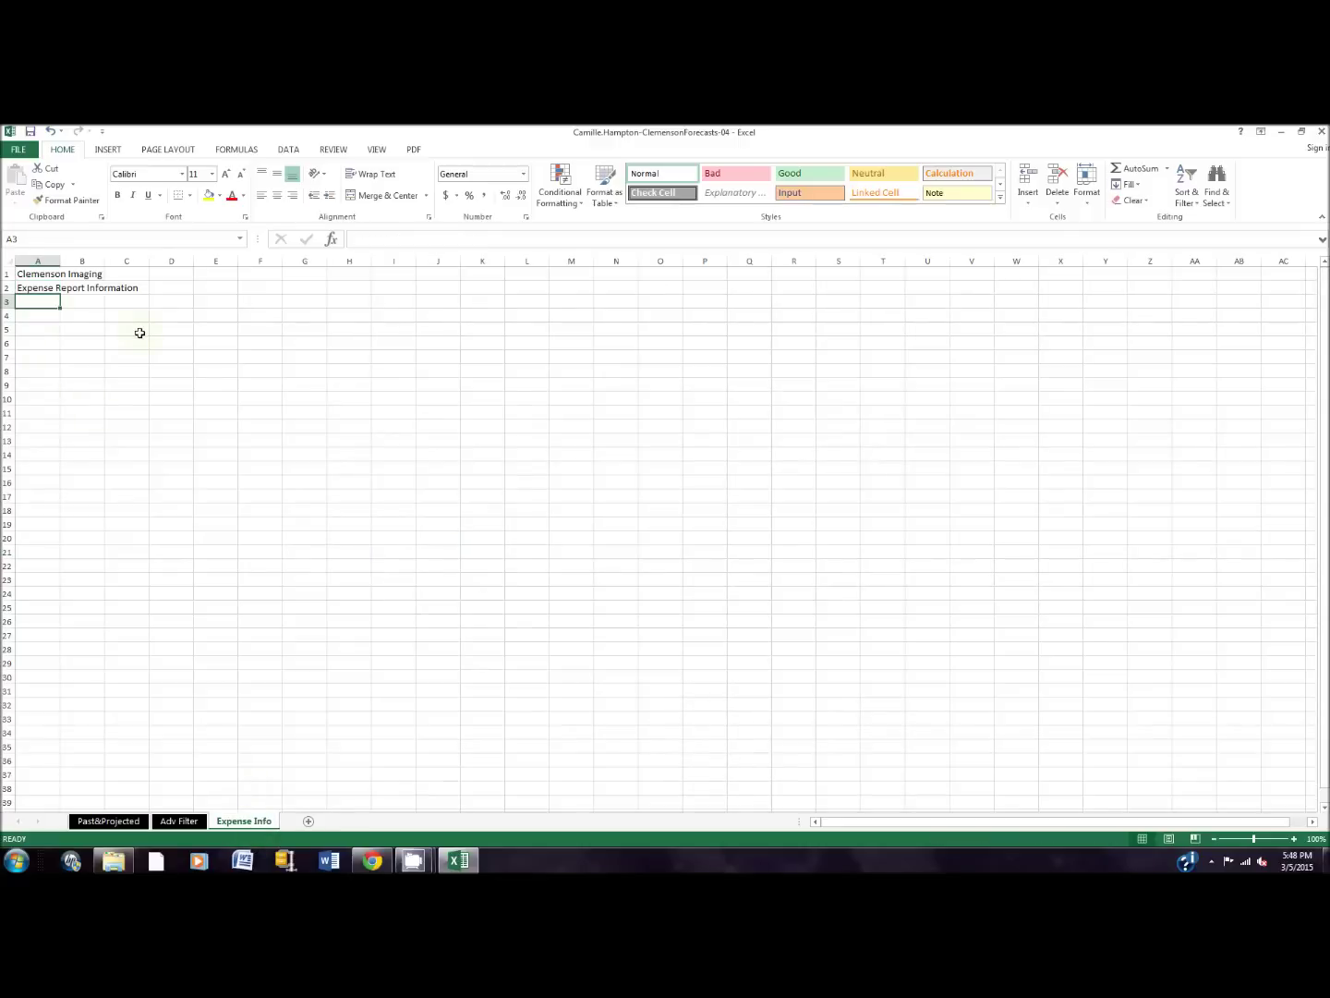
click(288, 151)
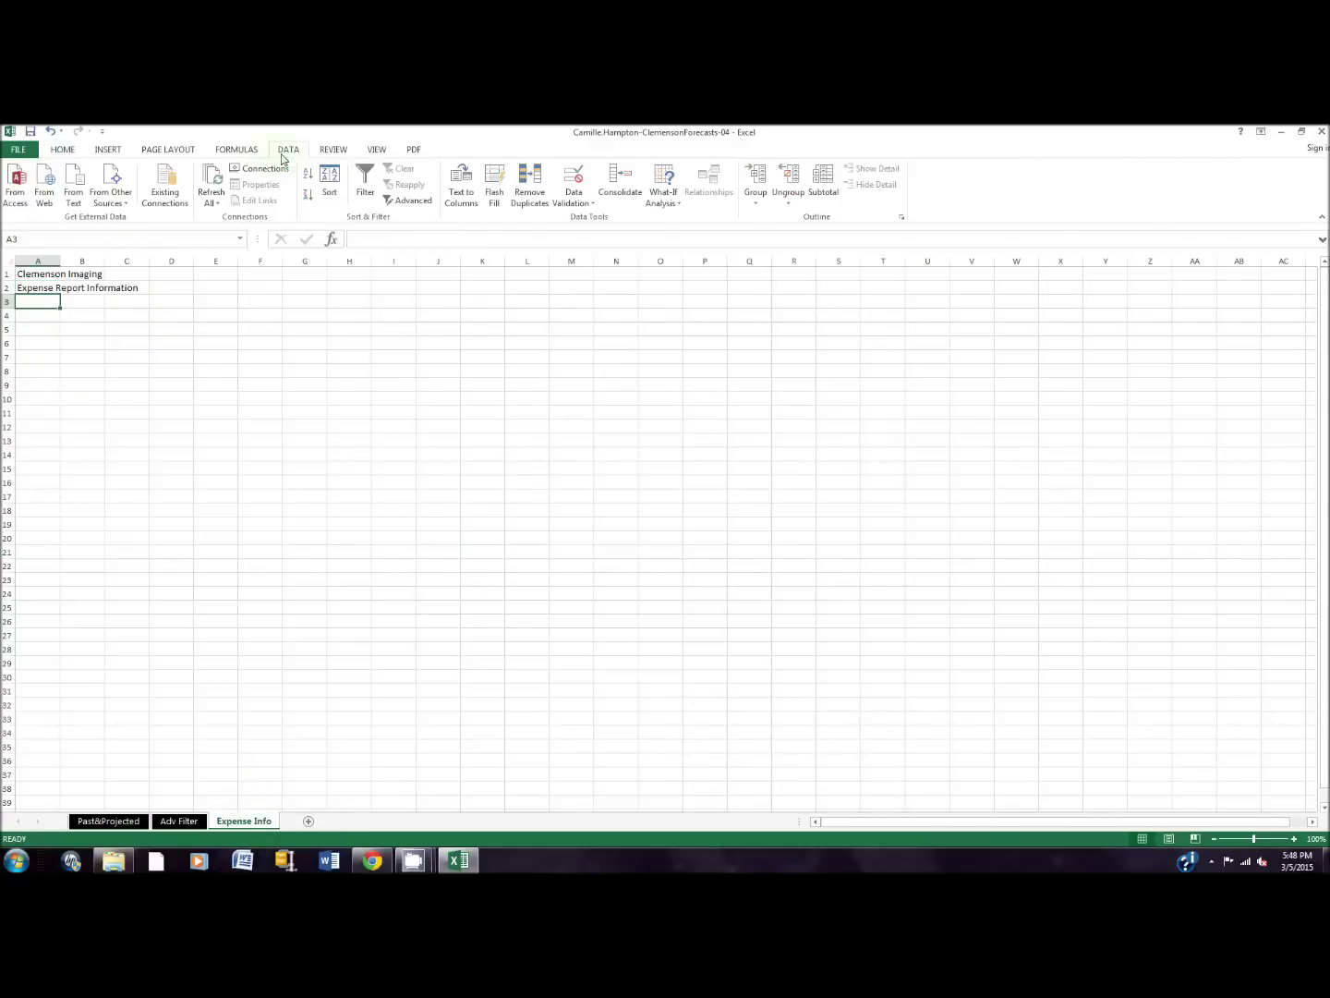
click(78, 205)
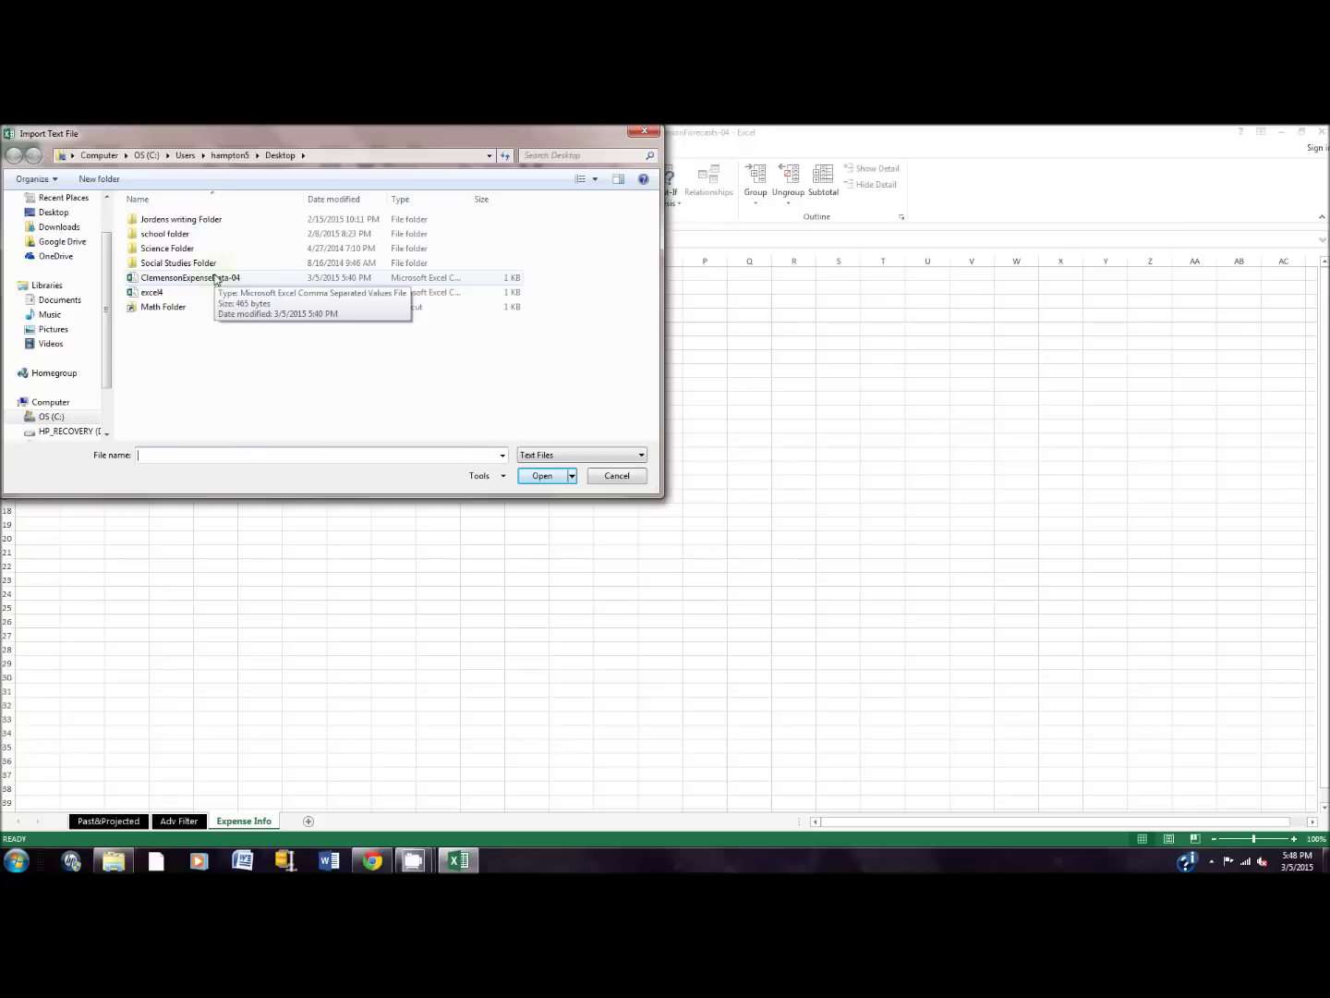
click(214, 279)
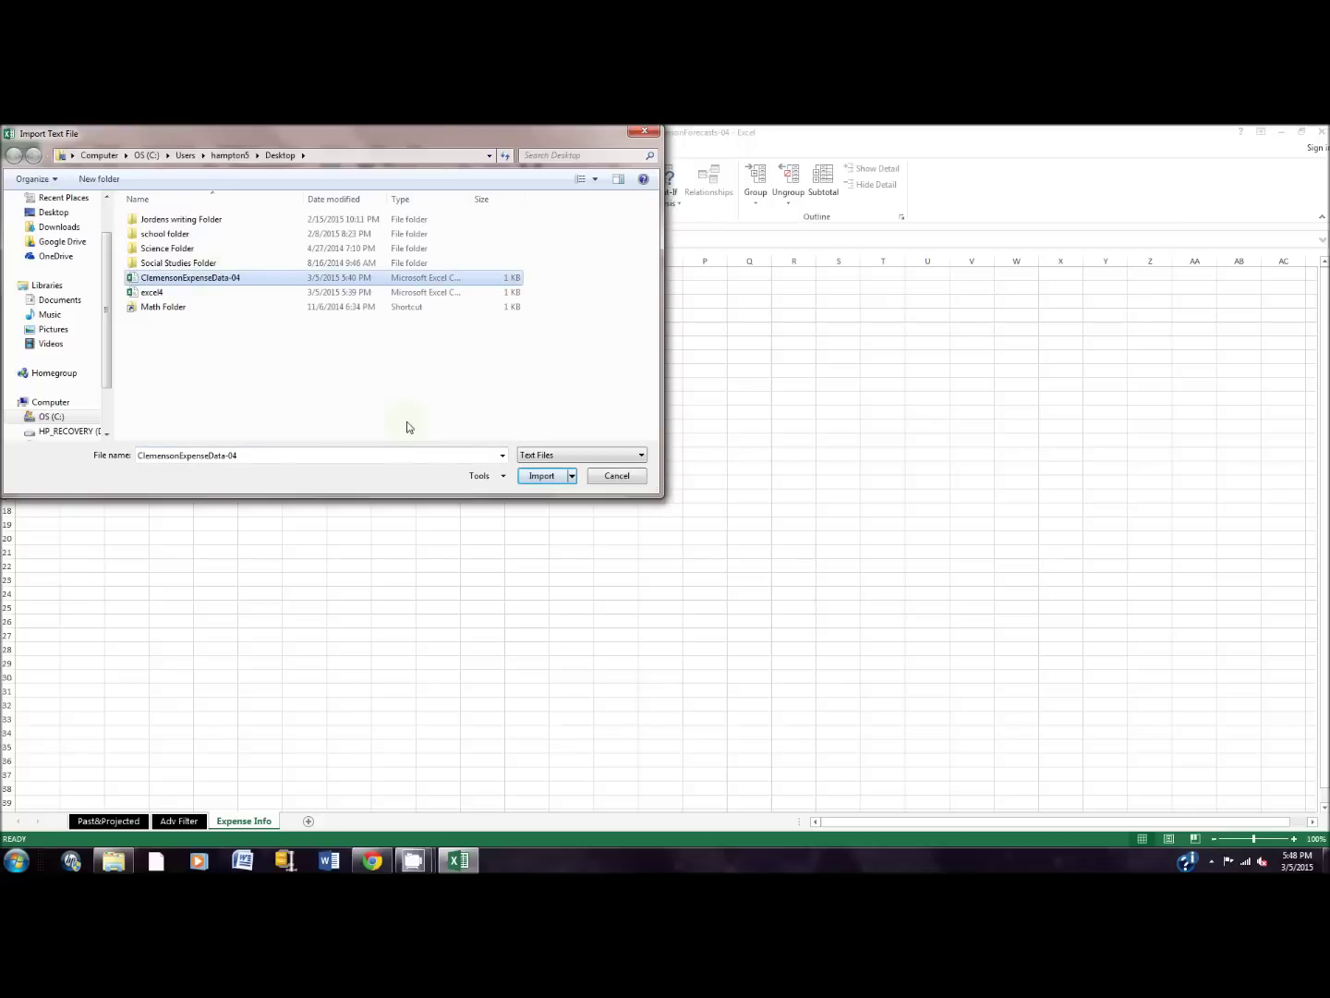
click(551, 476)
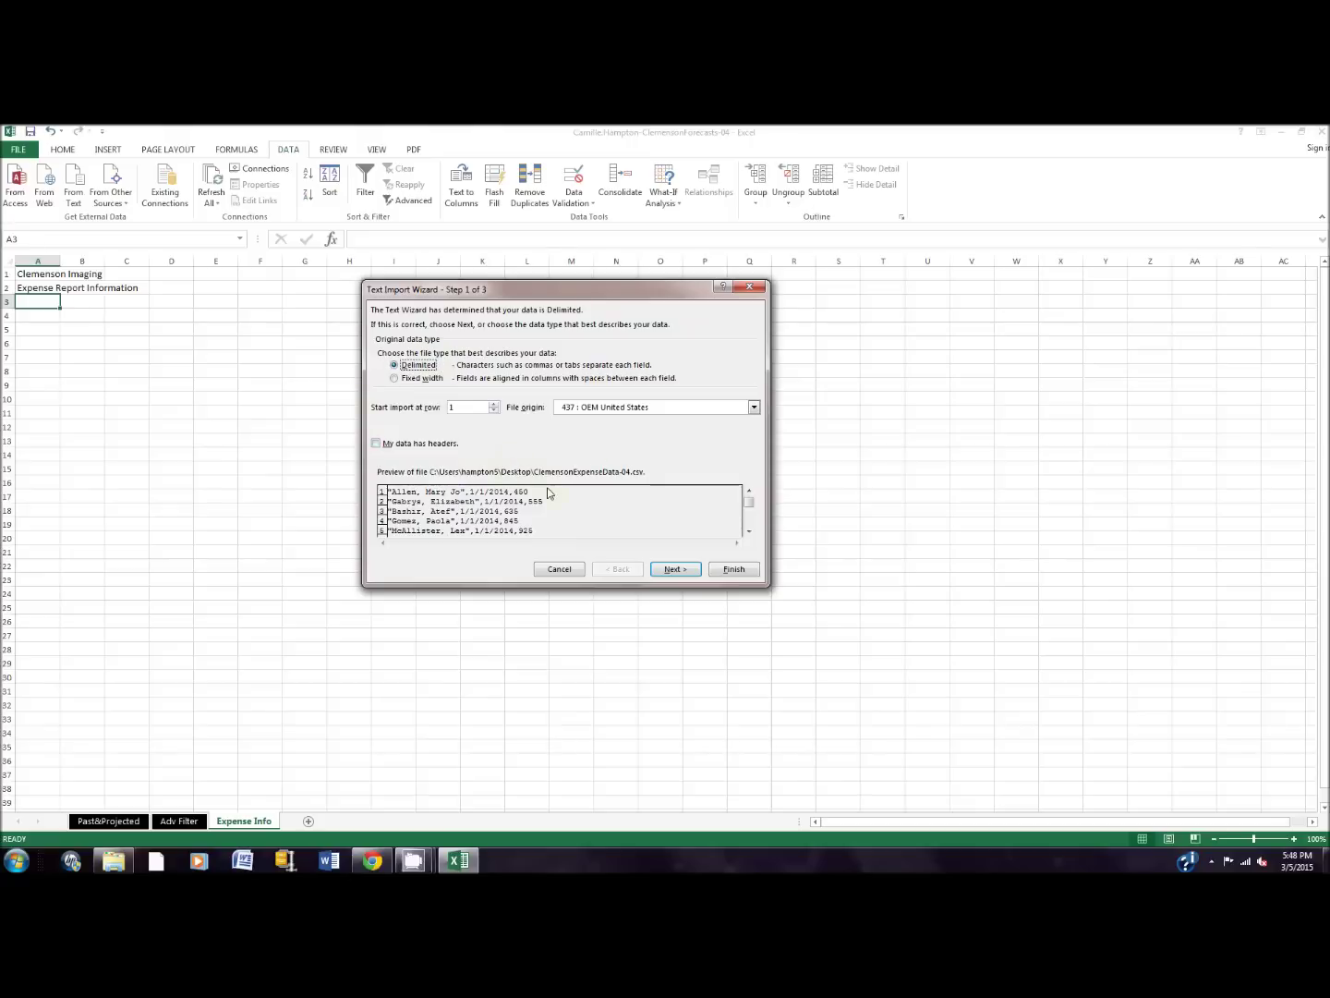
click(687, 570)
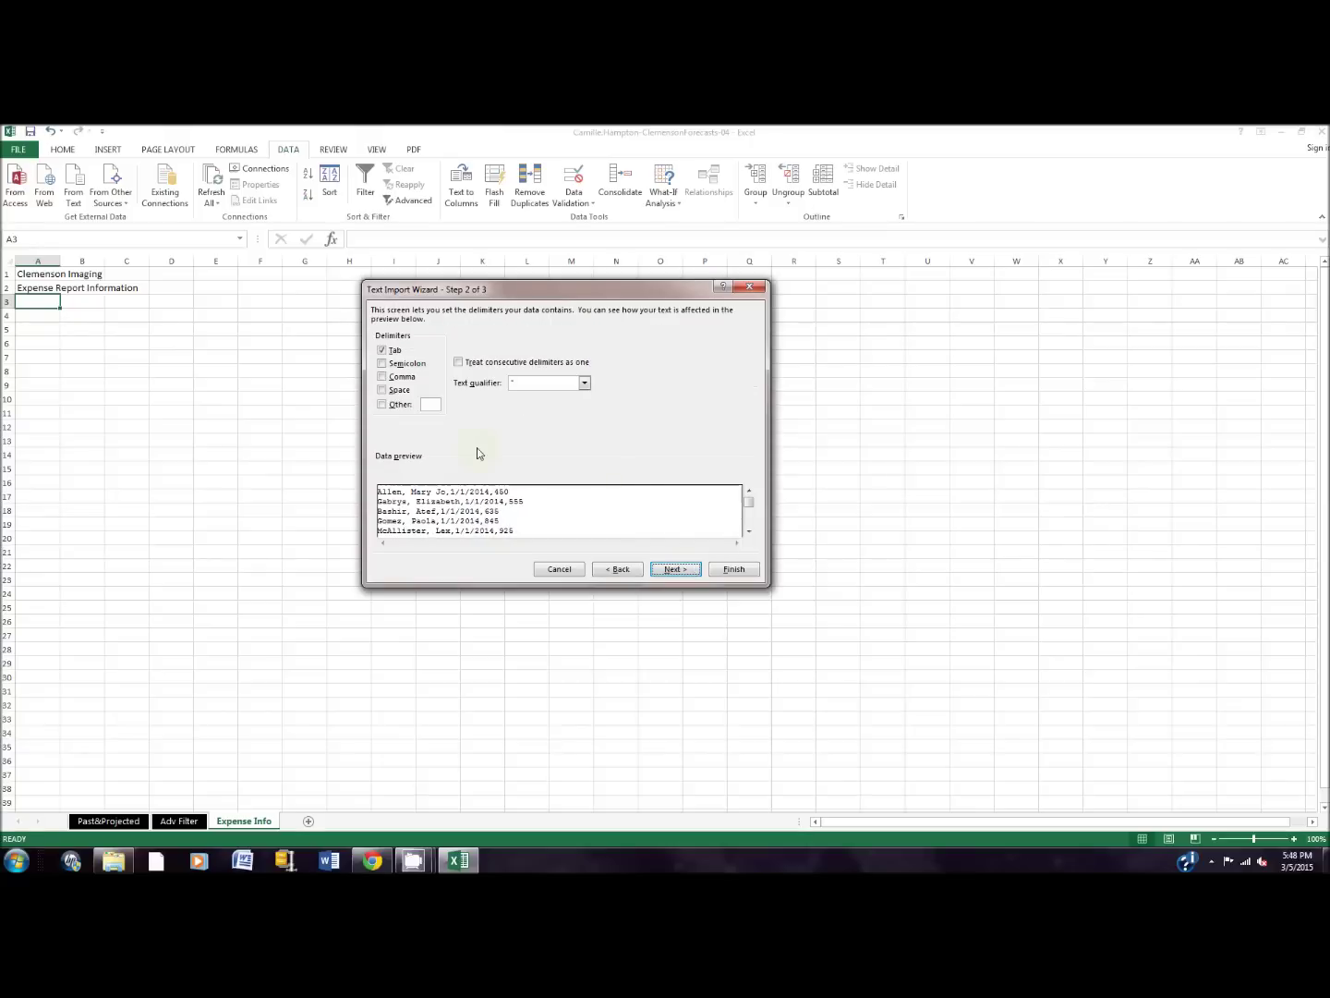
click(382, 351)
click(381, 377)
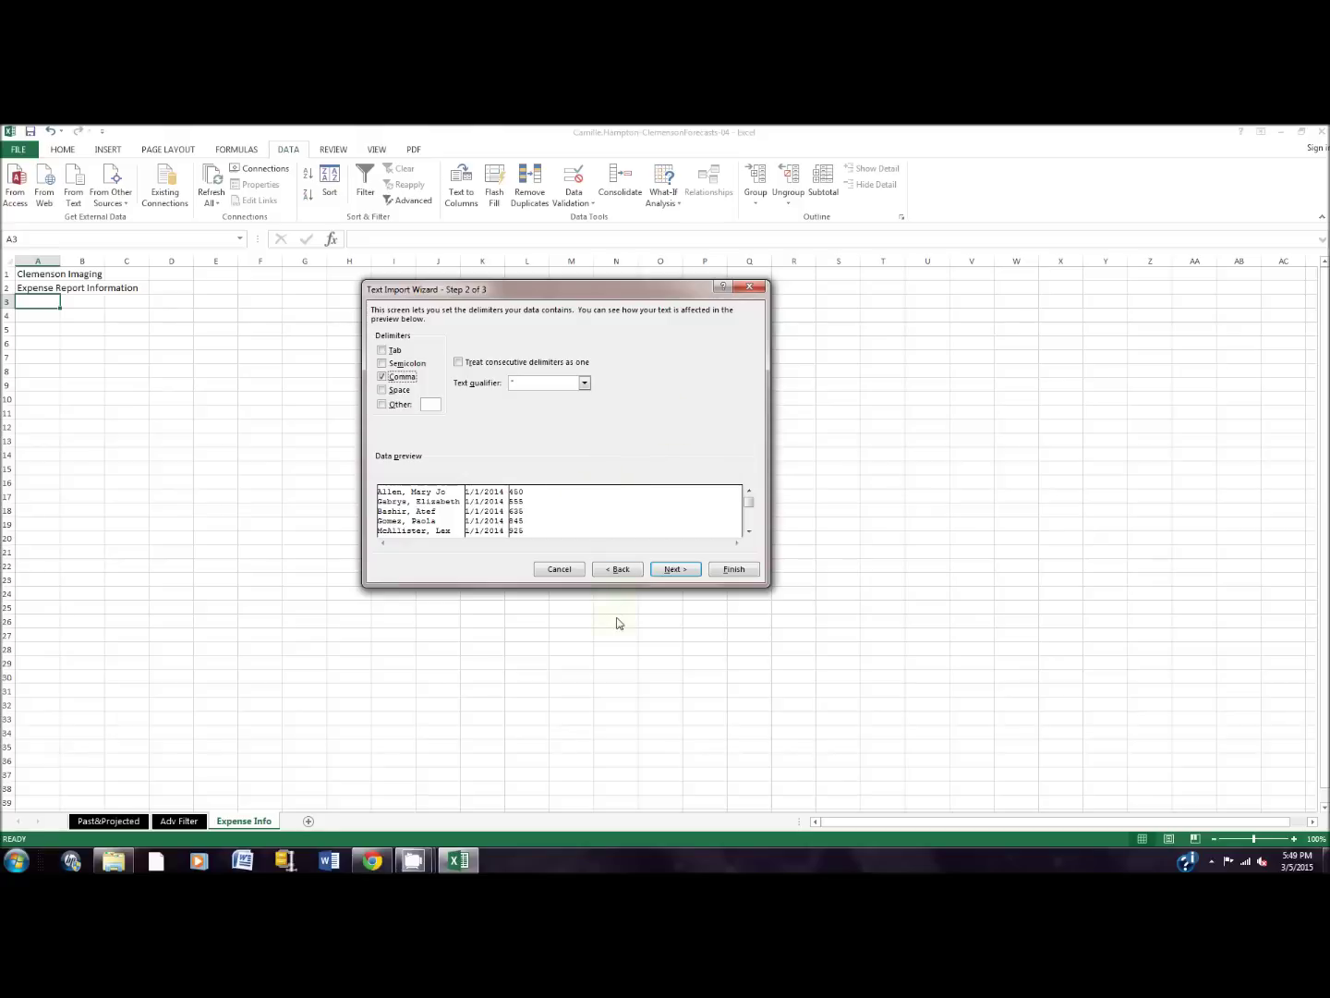
click(723, 570)
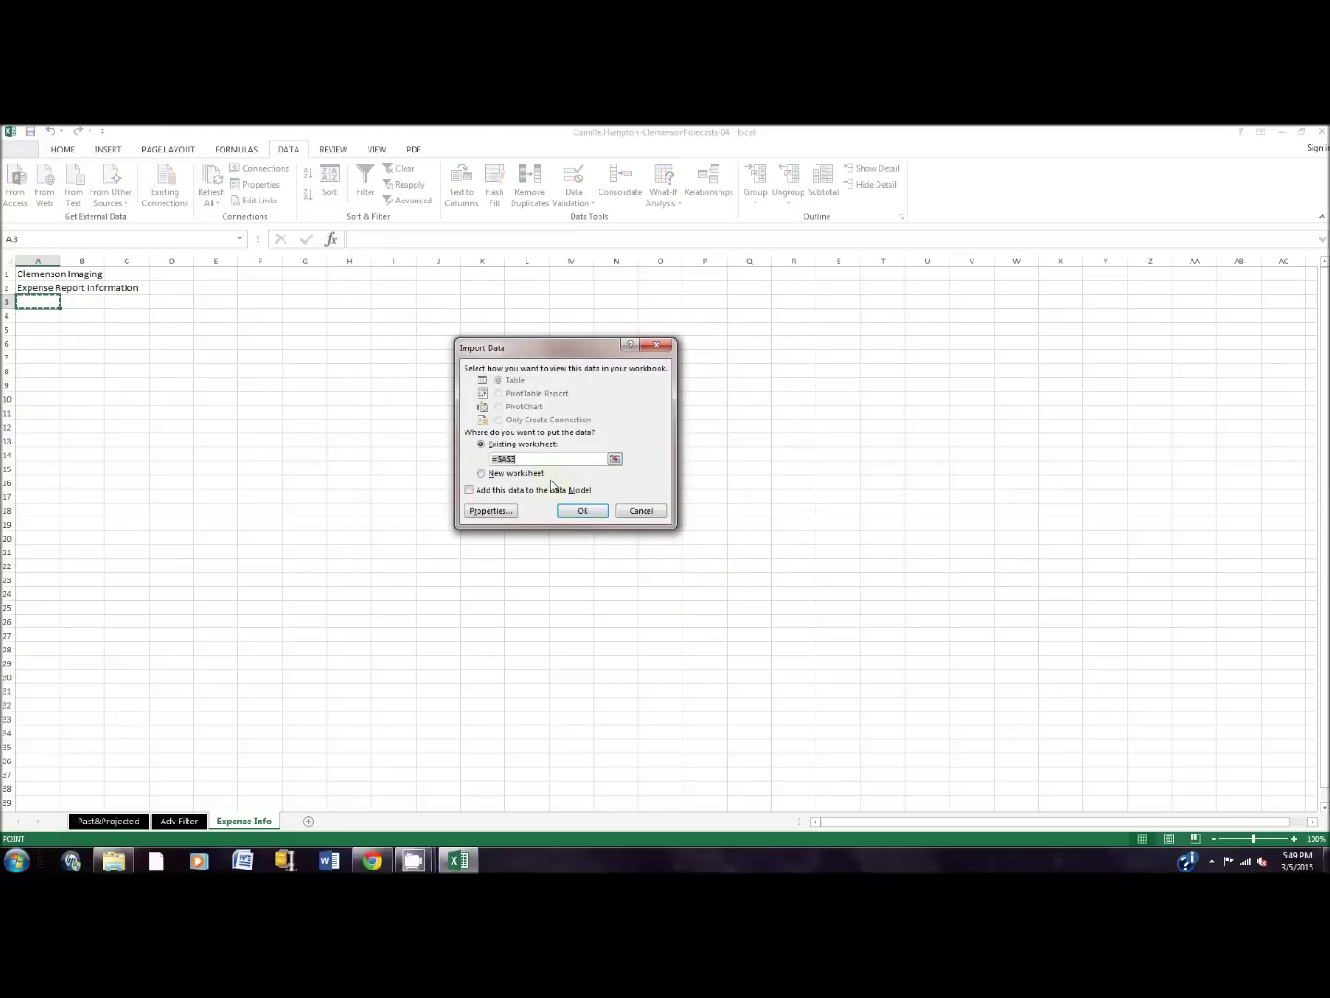
click(582, 512)
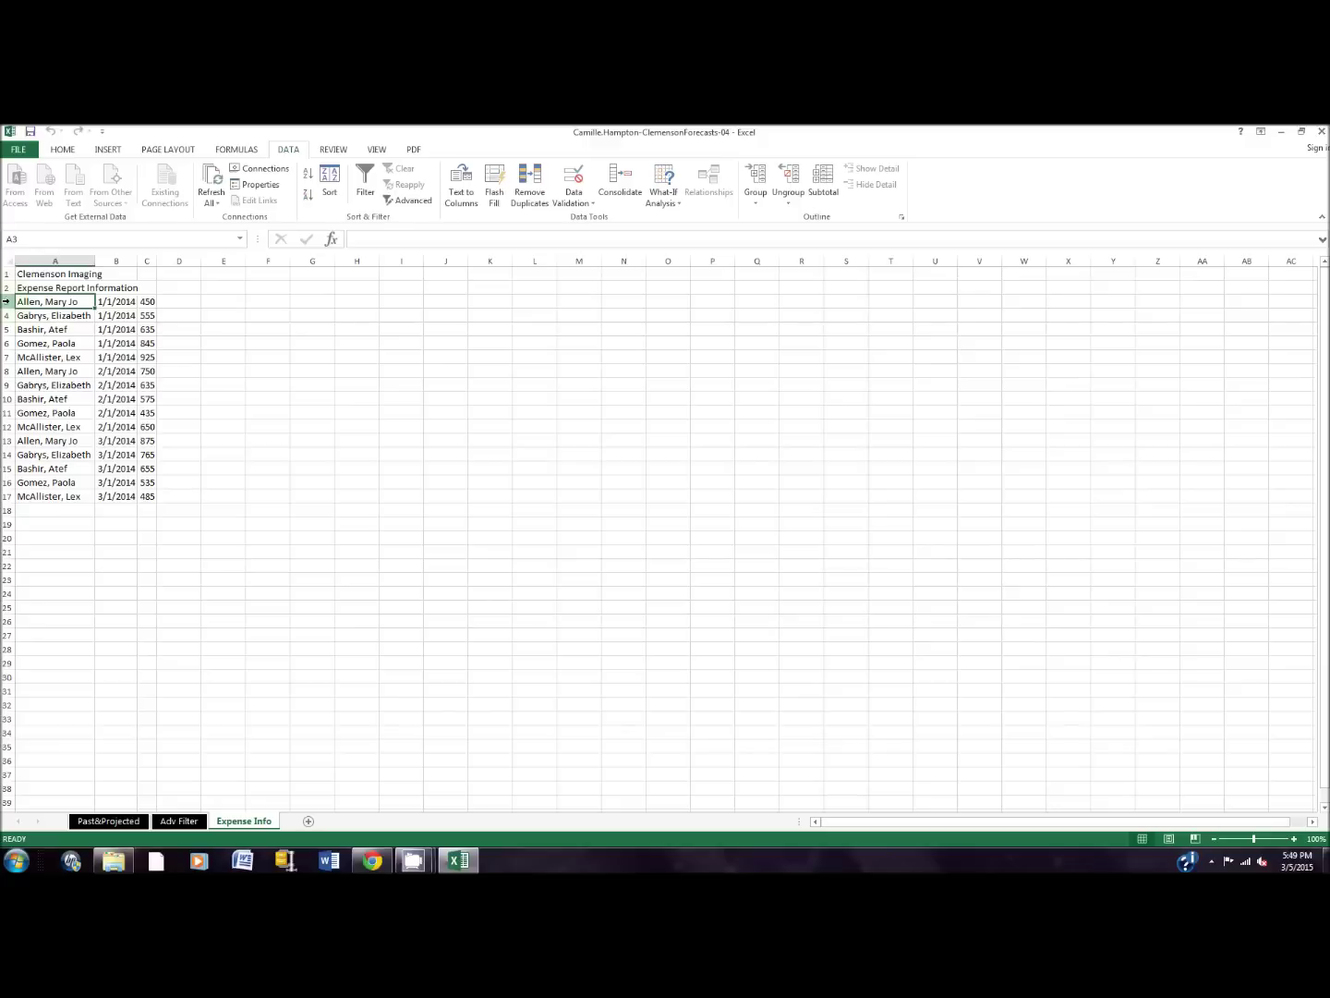
Step: Insert two blank rows above row 3 of the expense data
right_click(5, 301)
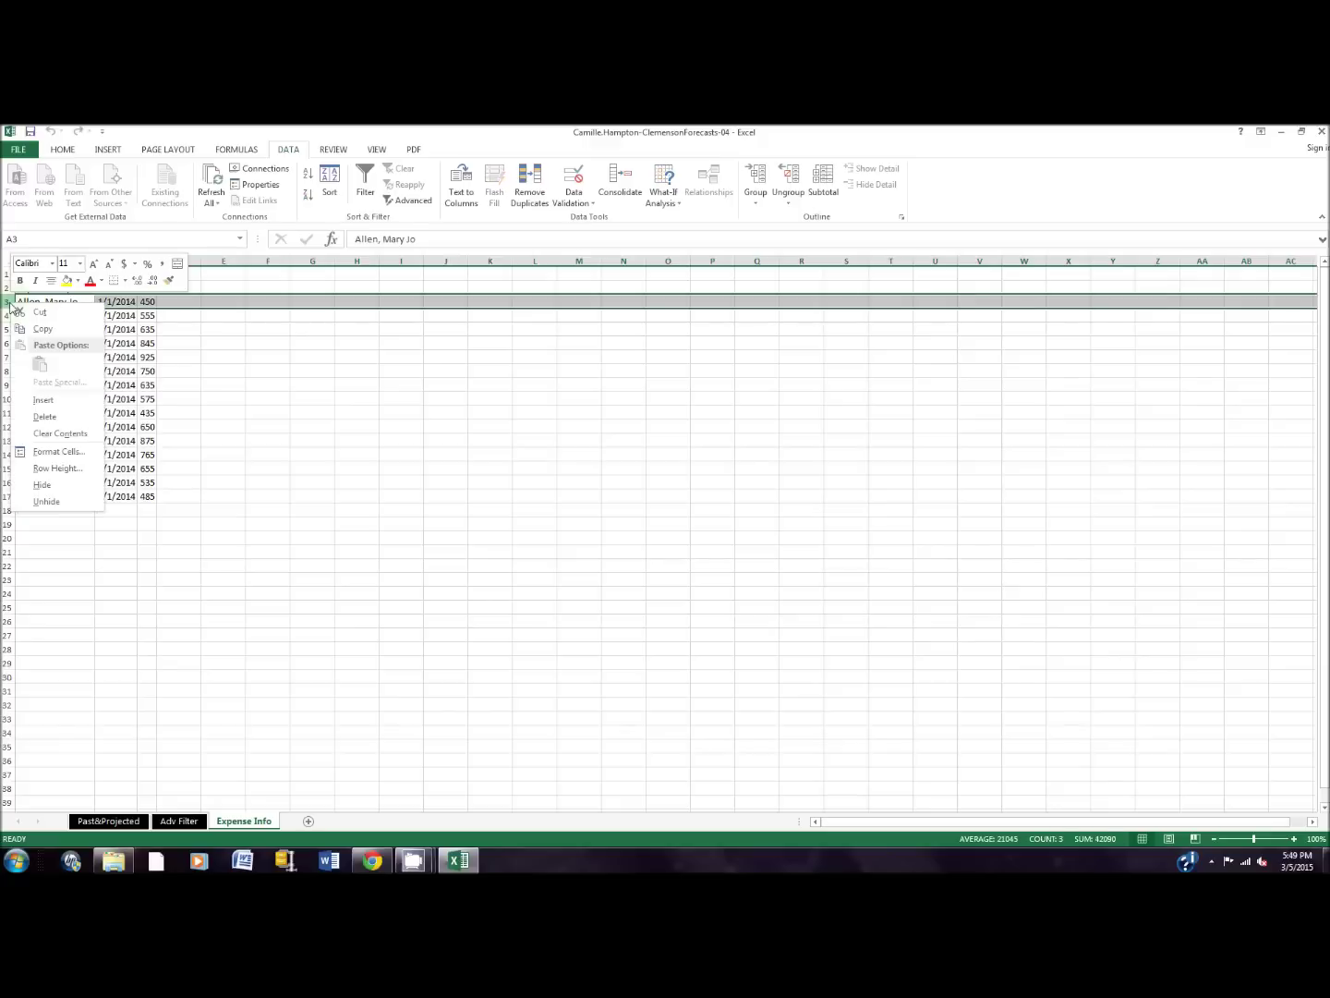
click(37, 402)
right_click(7, 302)
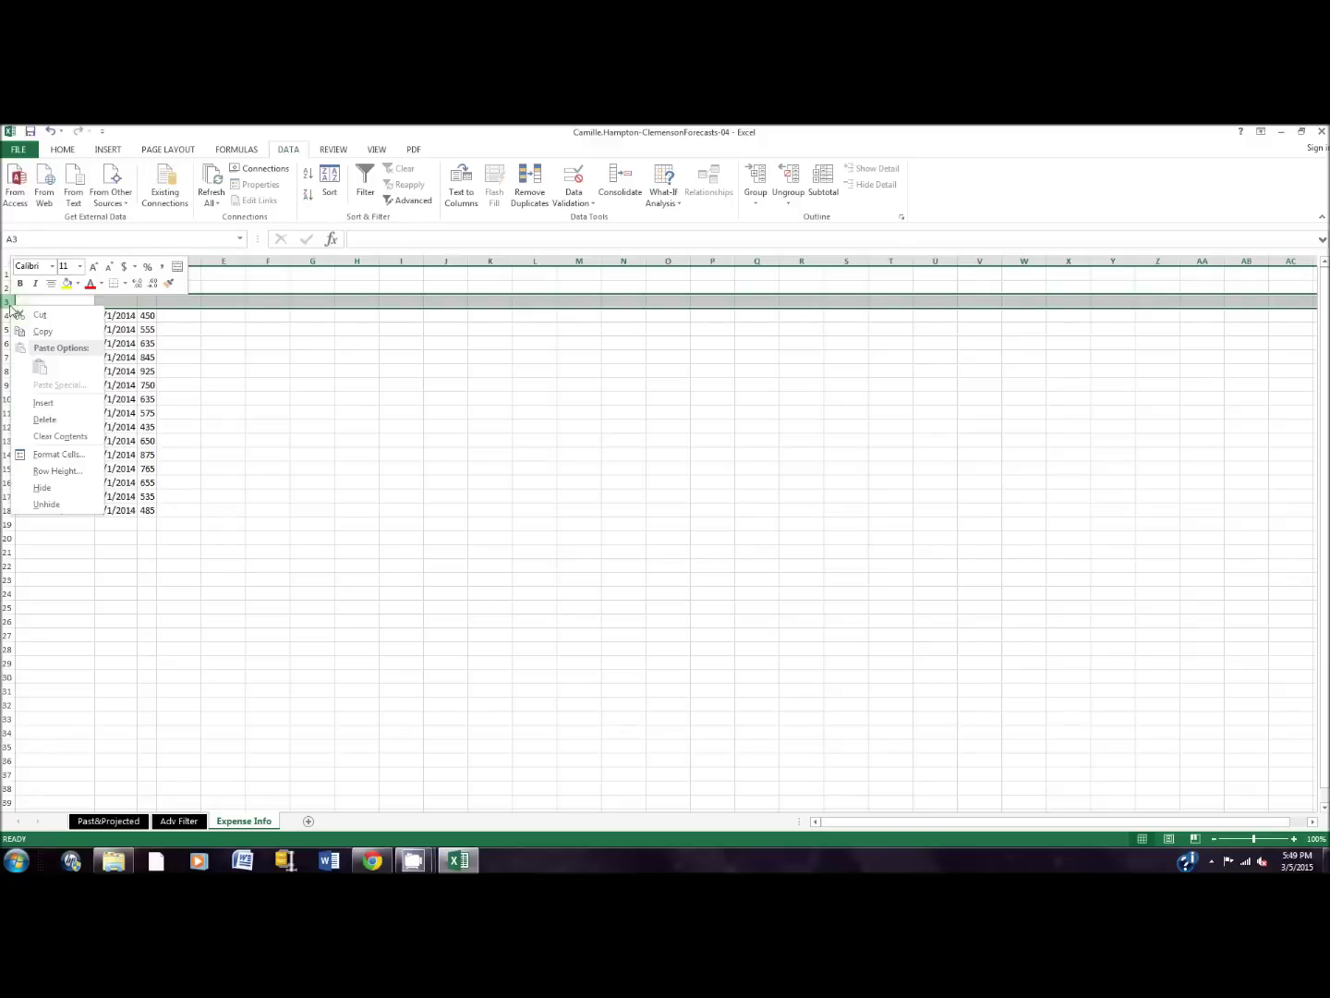
click(43, 402)
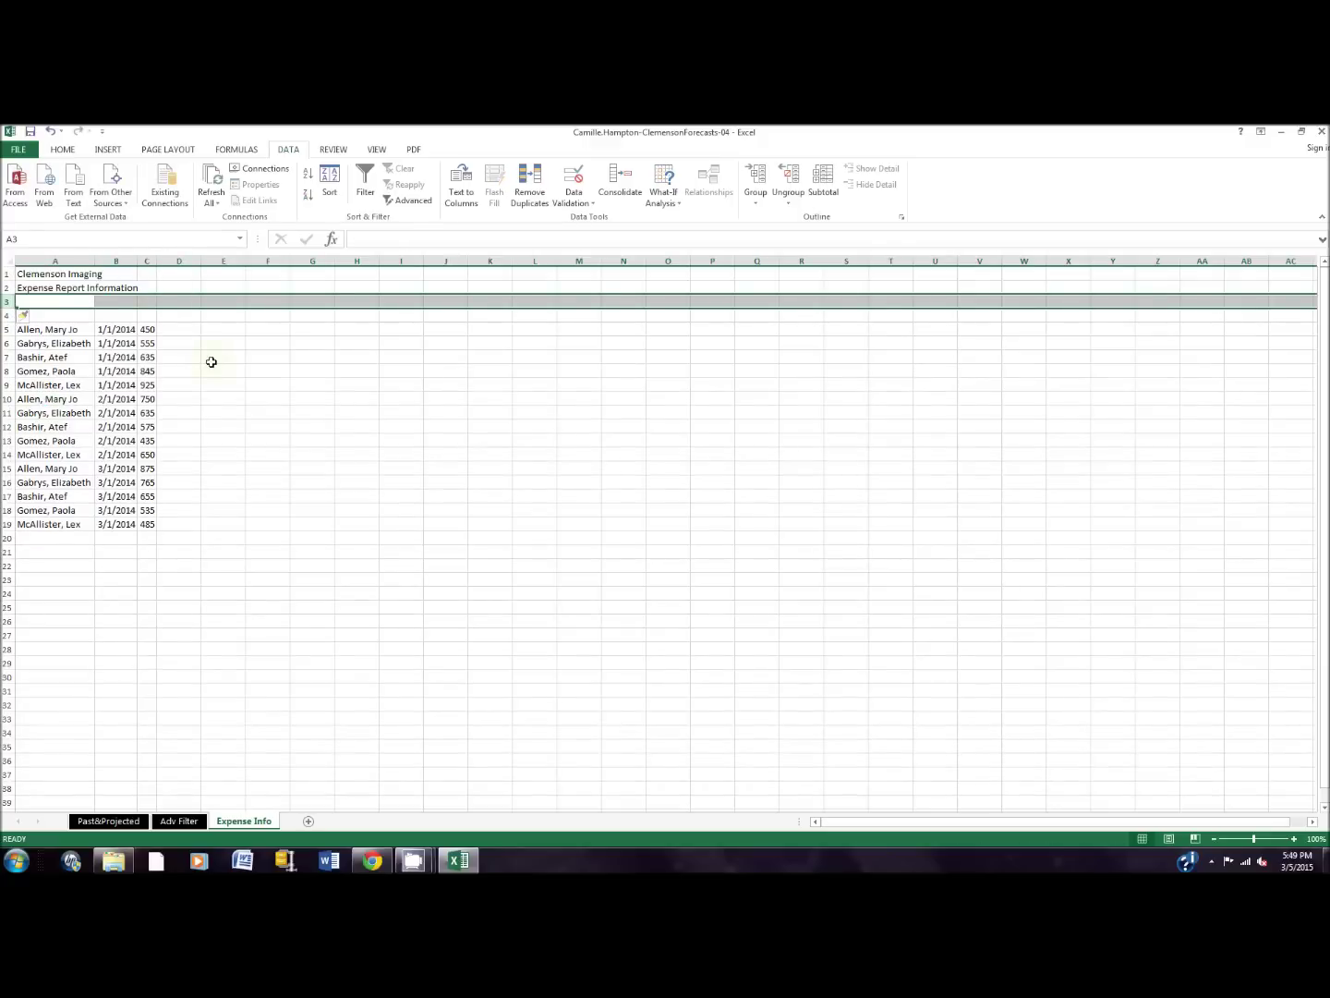
Step: Enter the headers Representative, Date and Amount in cells A4:C4
click(83, 315)
text(Representati)
click(125, 314)
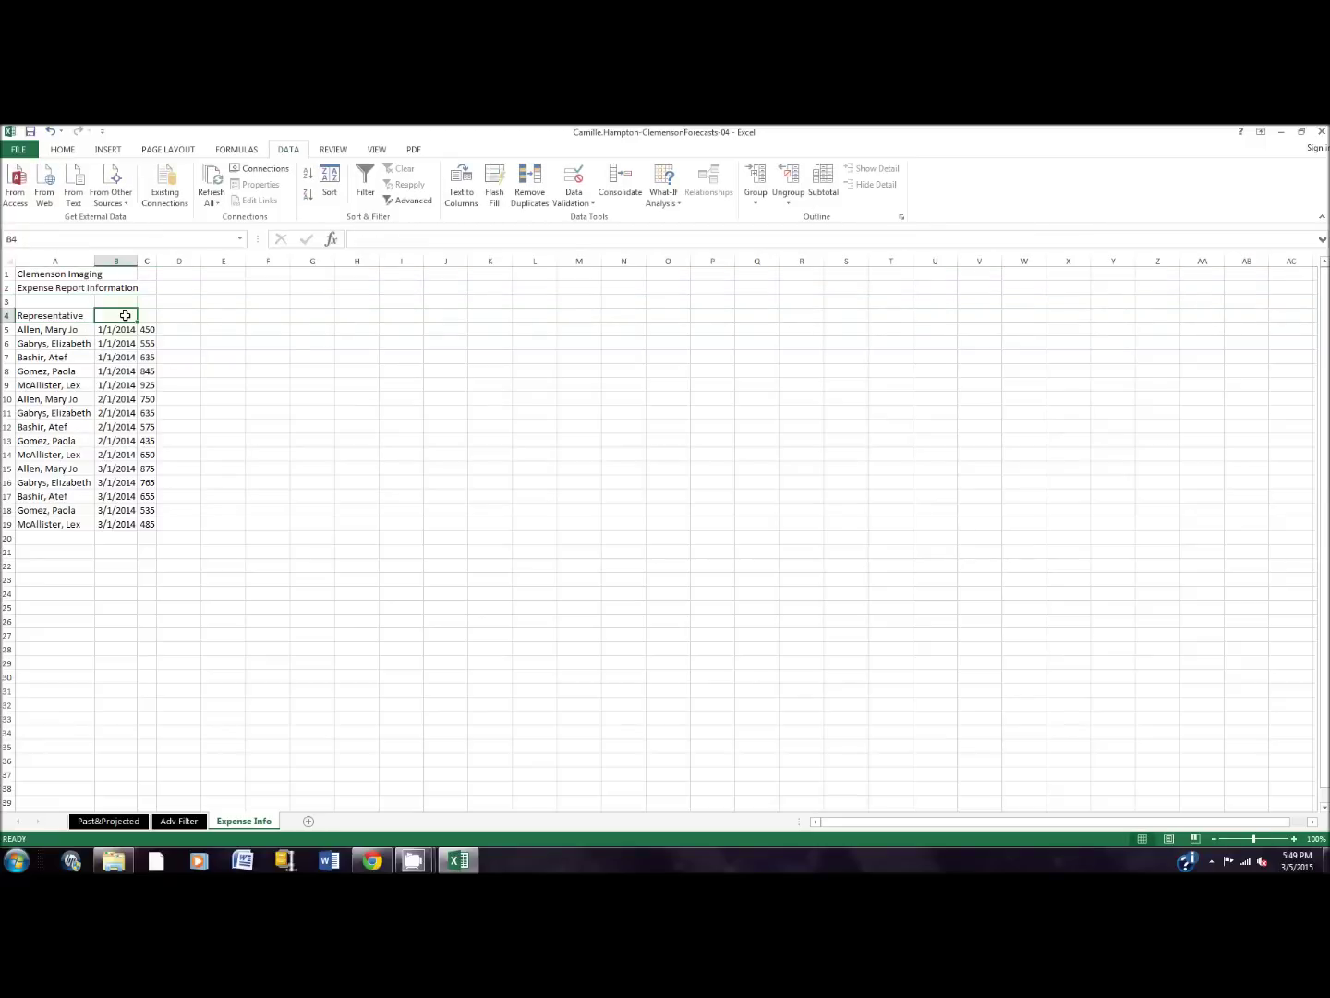
text(Date)
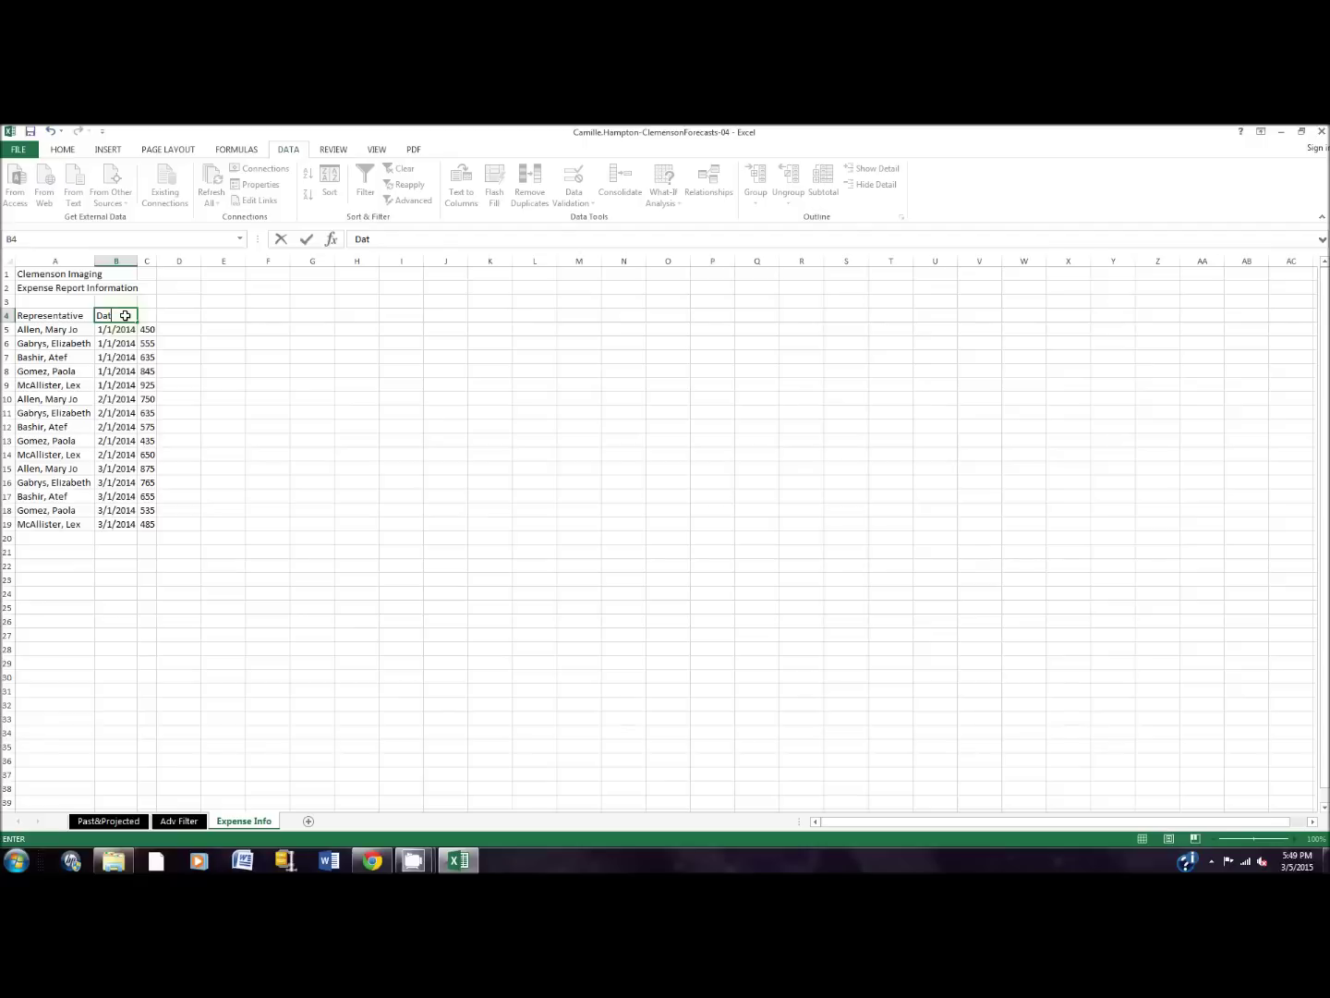
key(Tab)
text(Amount)
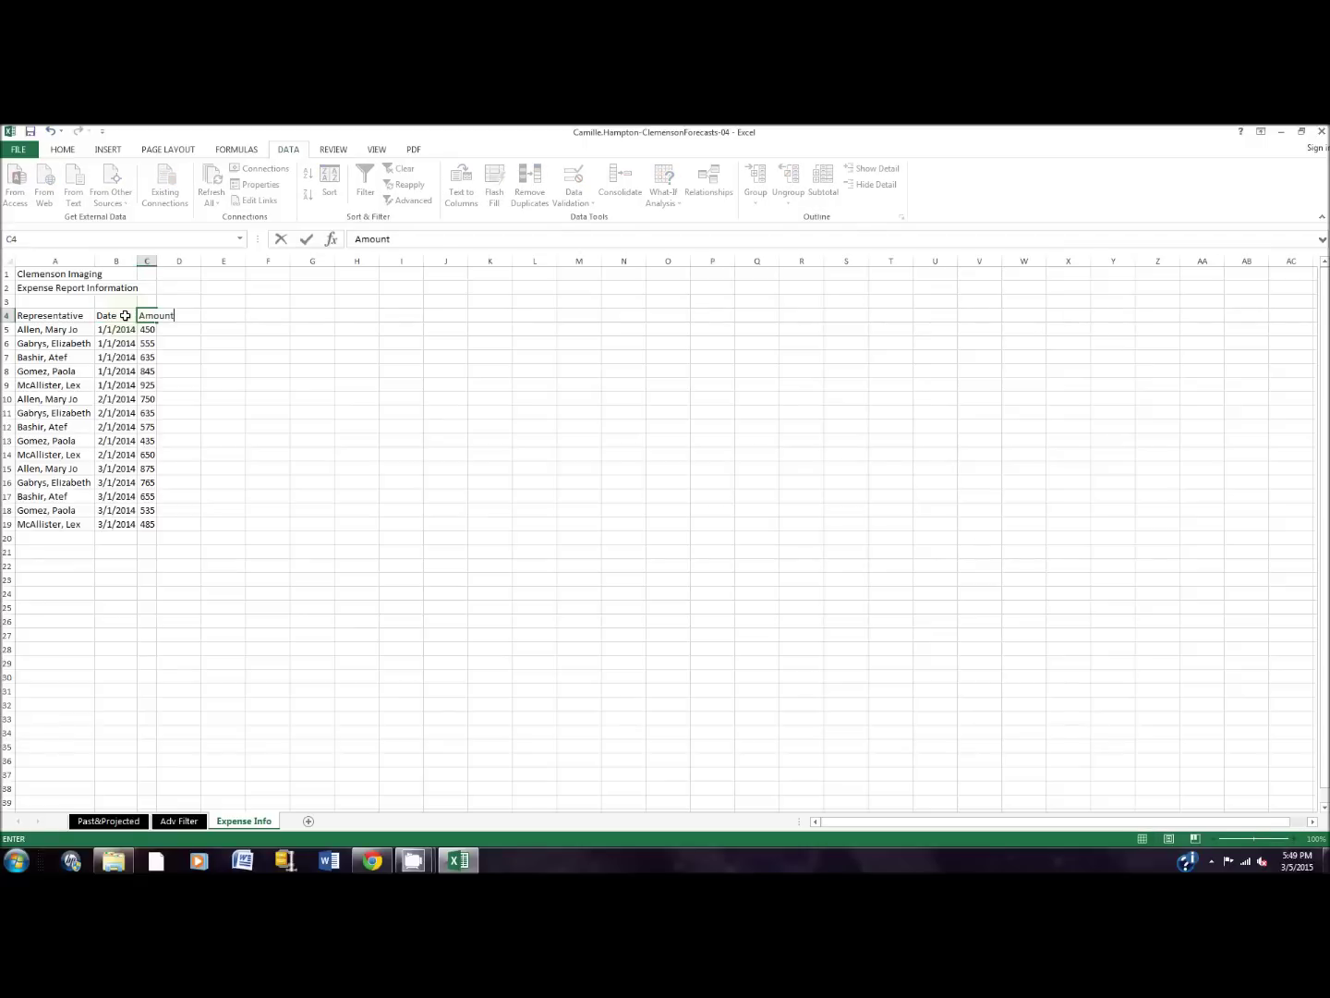
key(Return)
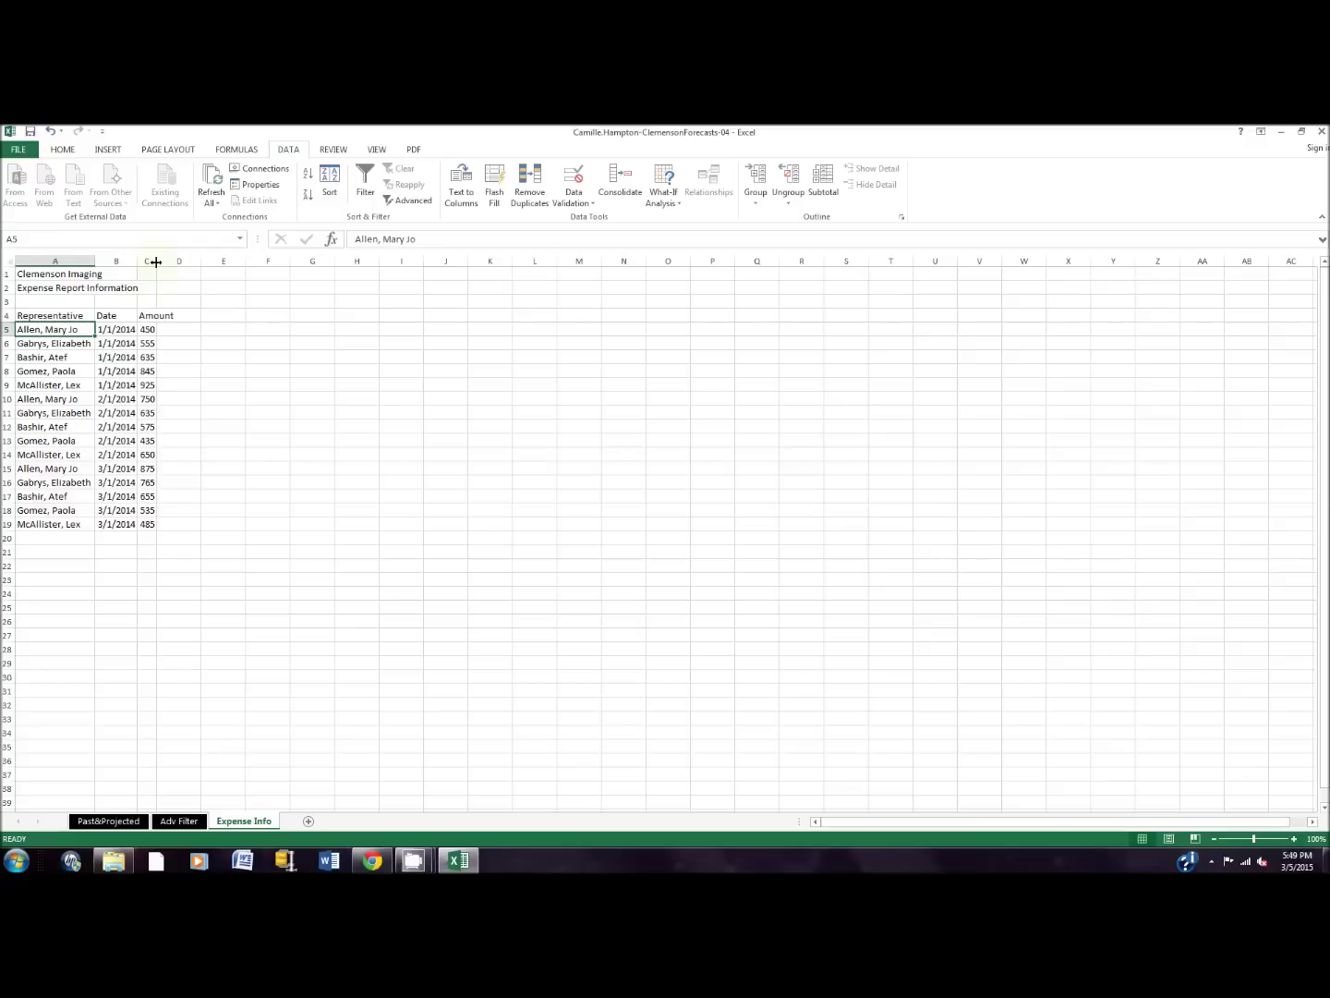
Step: Autofit column C and sort the expense rows A to Z by Representative
double_click(156, 262)
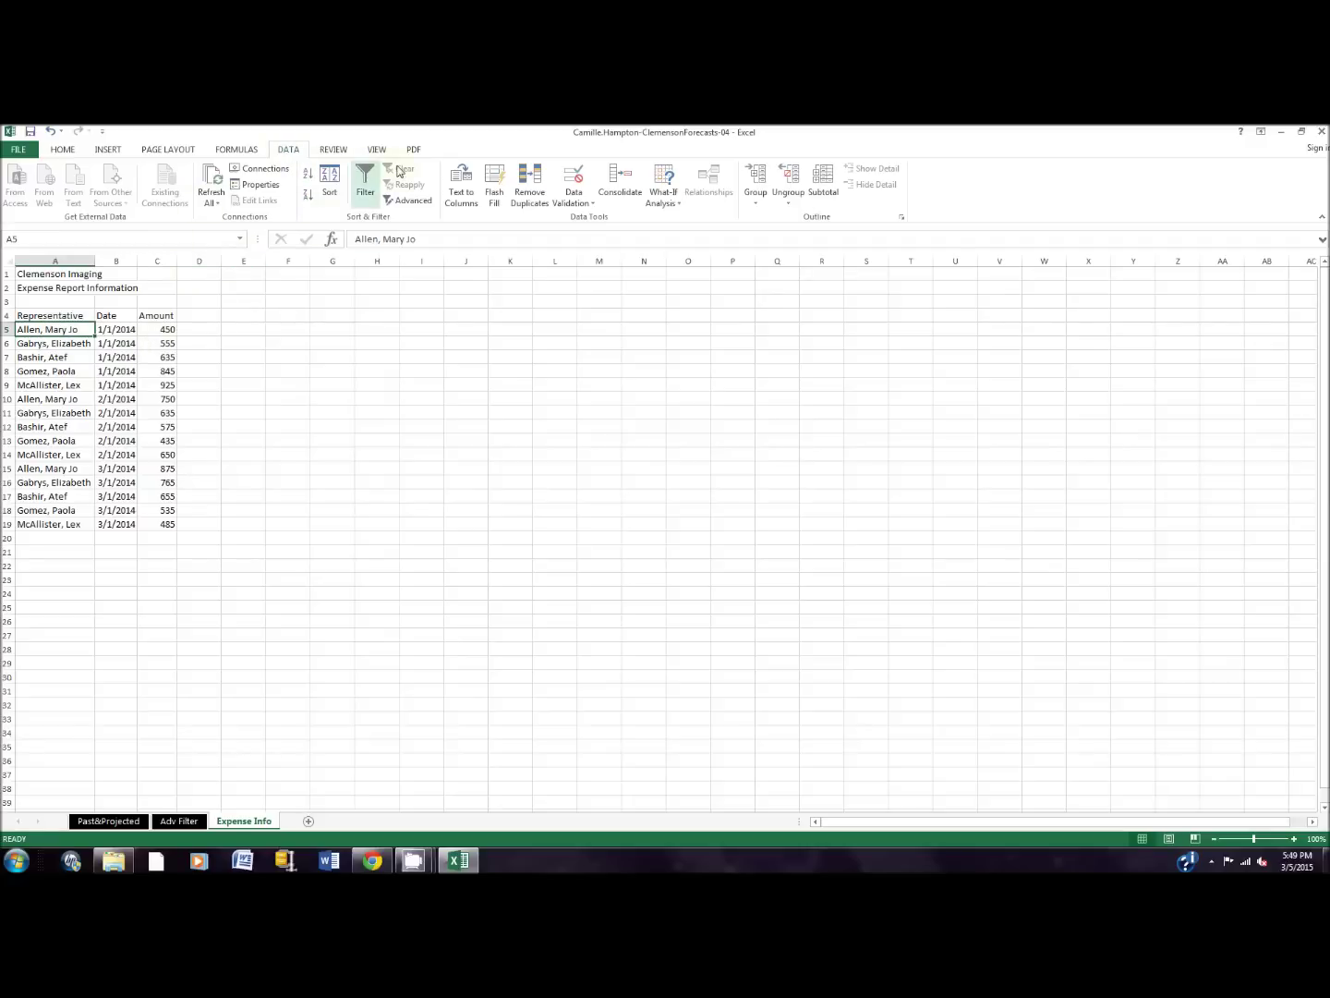
click(324, 201)
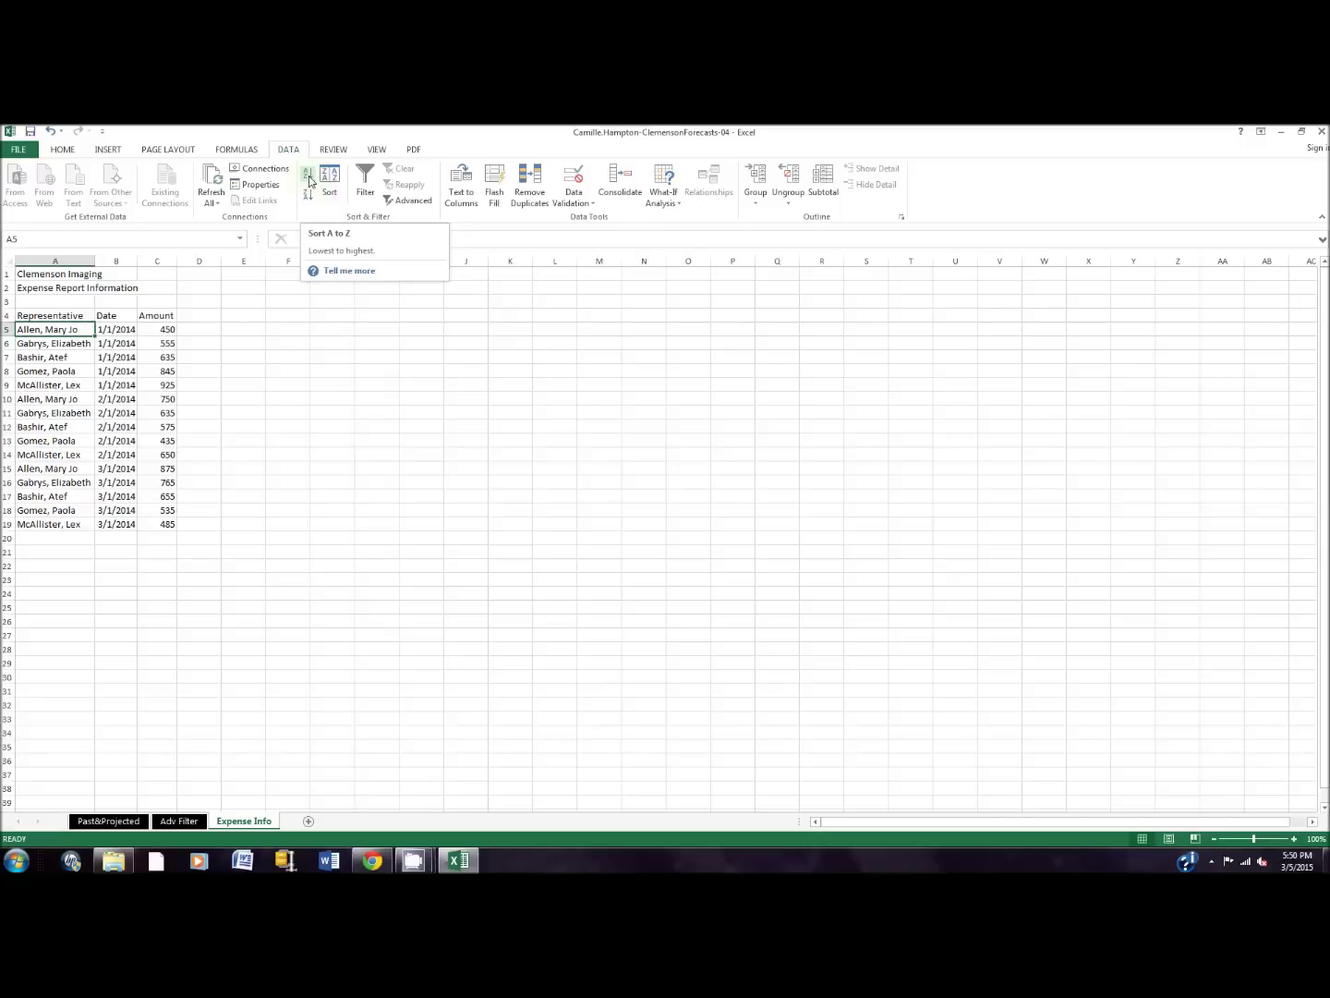
click(310, 180)
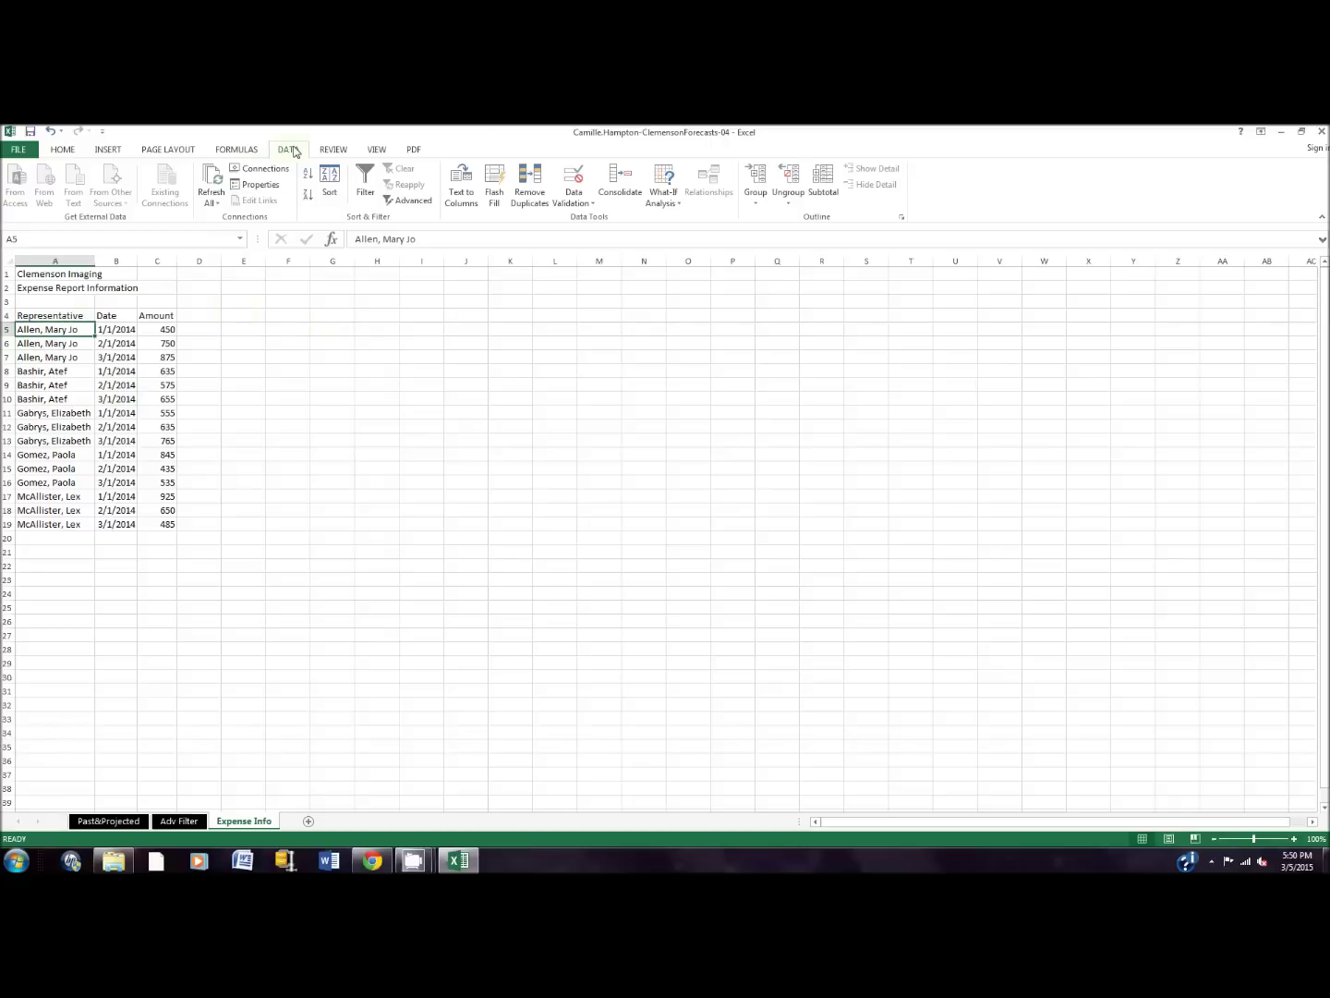
click(825, 191)
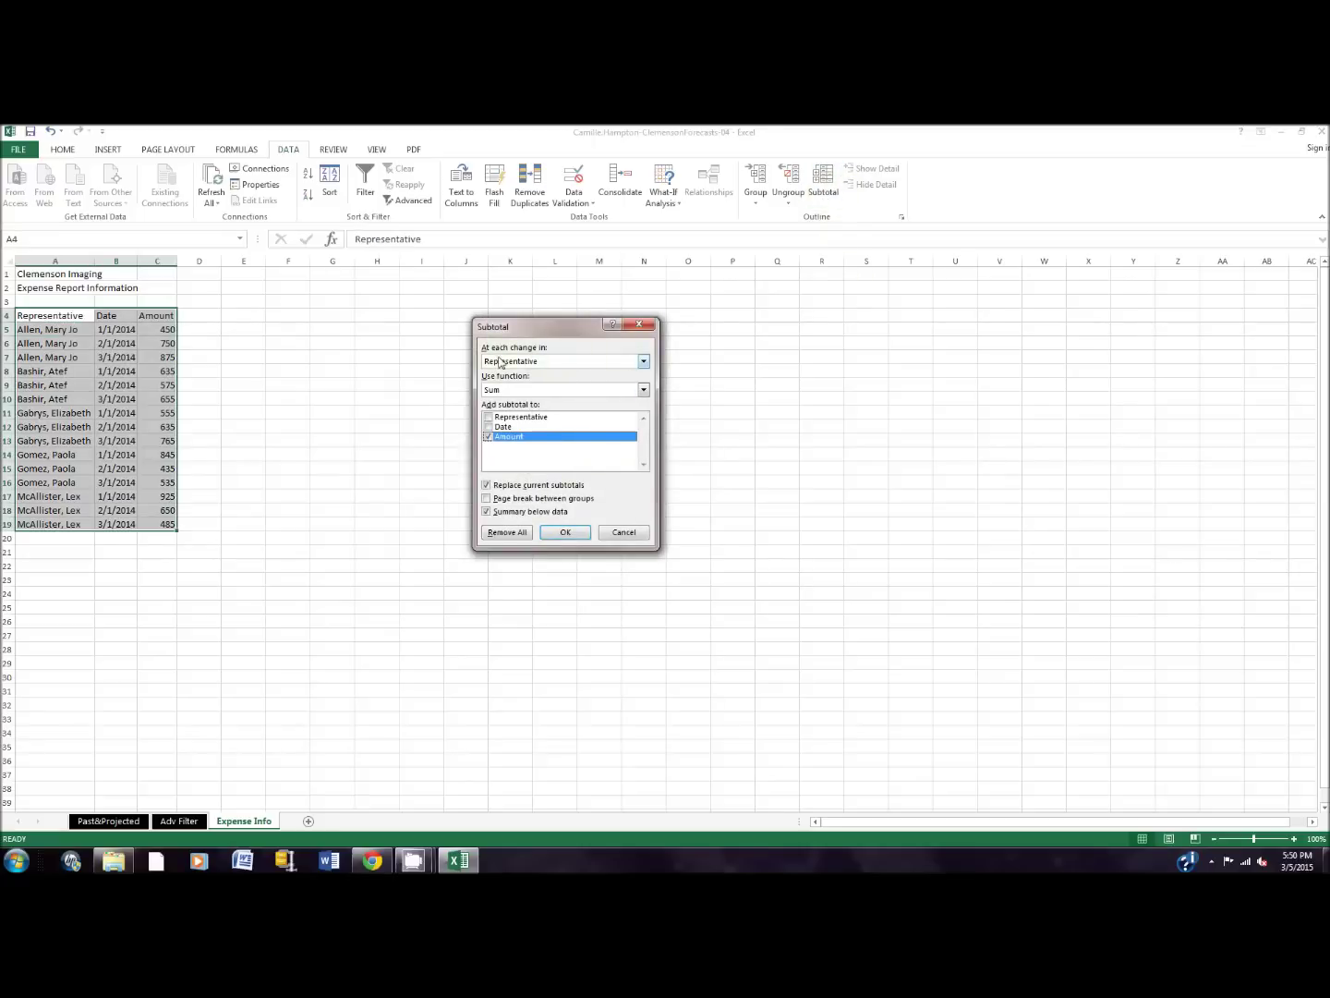
Step: Add Average subtotals of Amount at each change in Representative
click(645, 390)
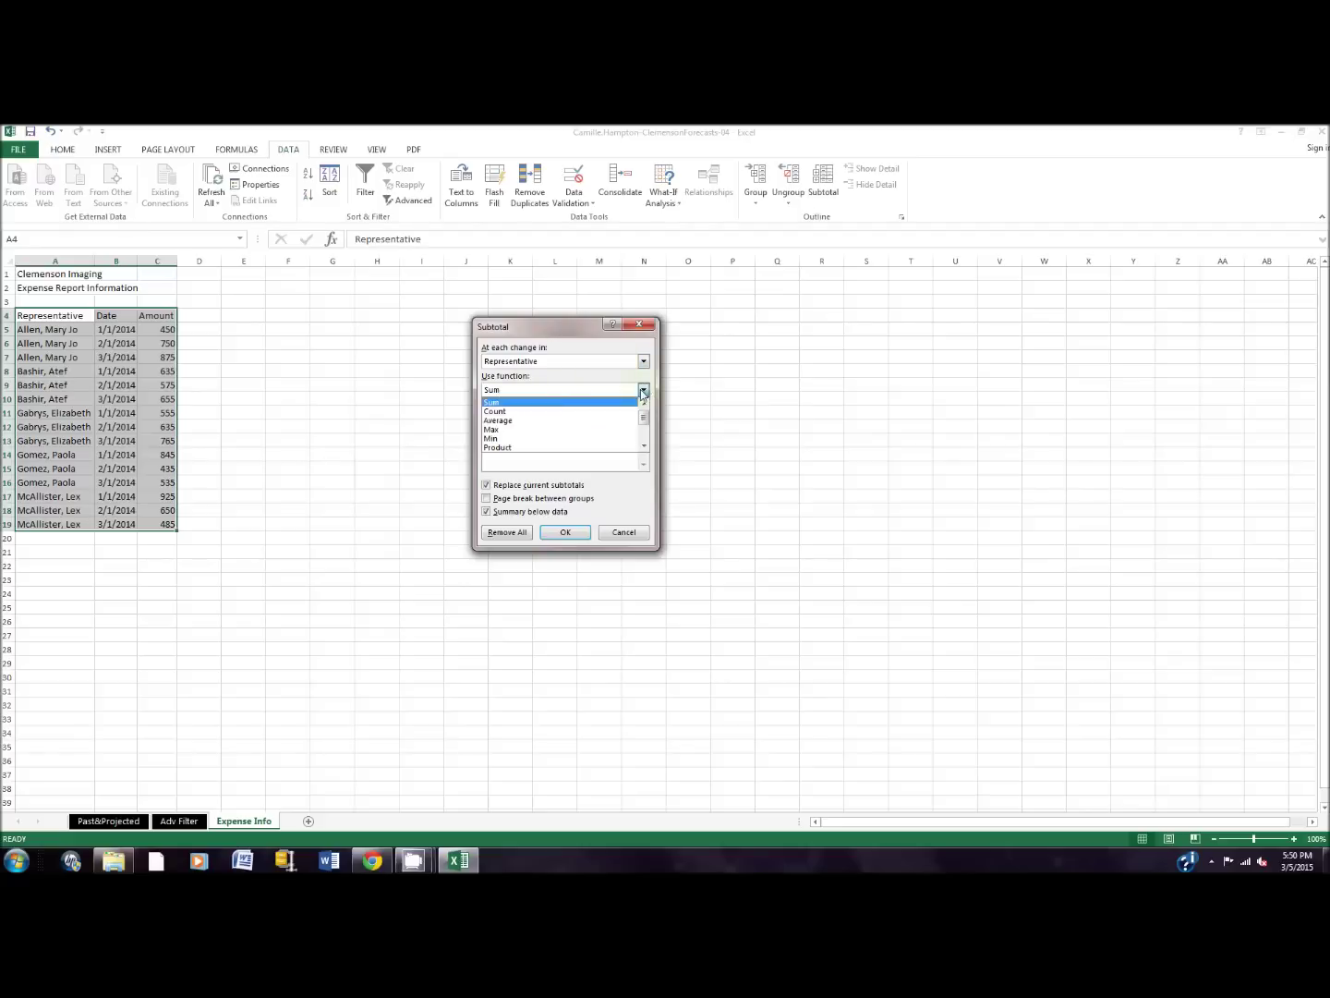
click(553, 423)
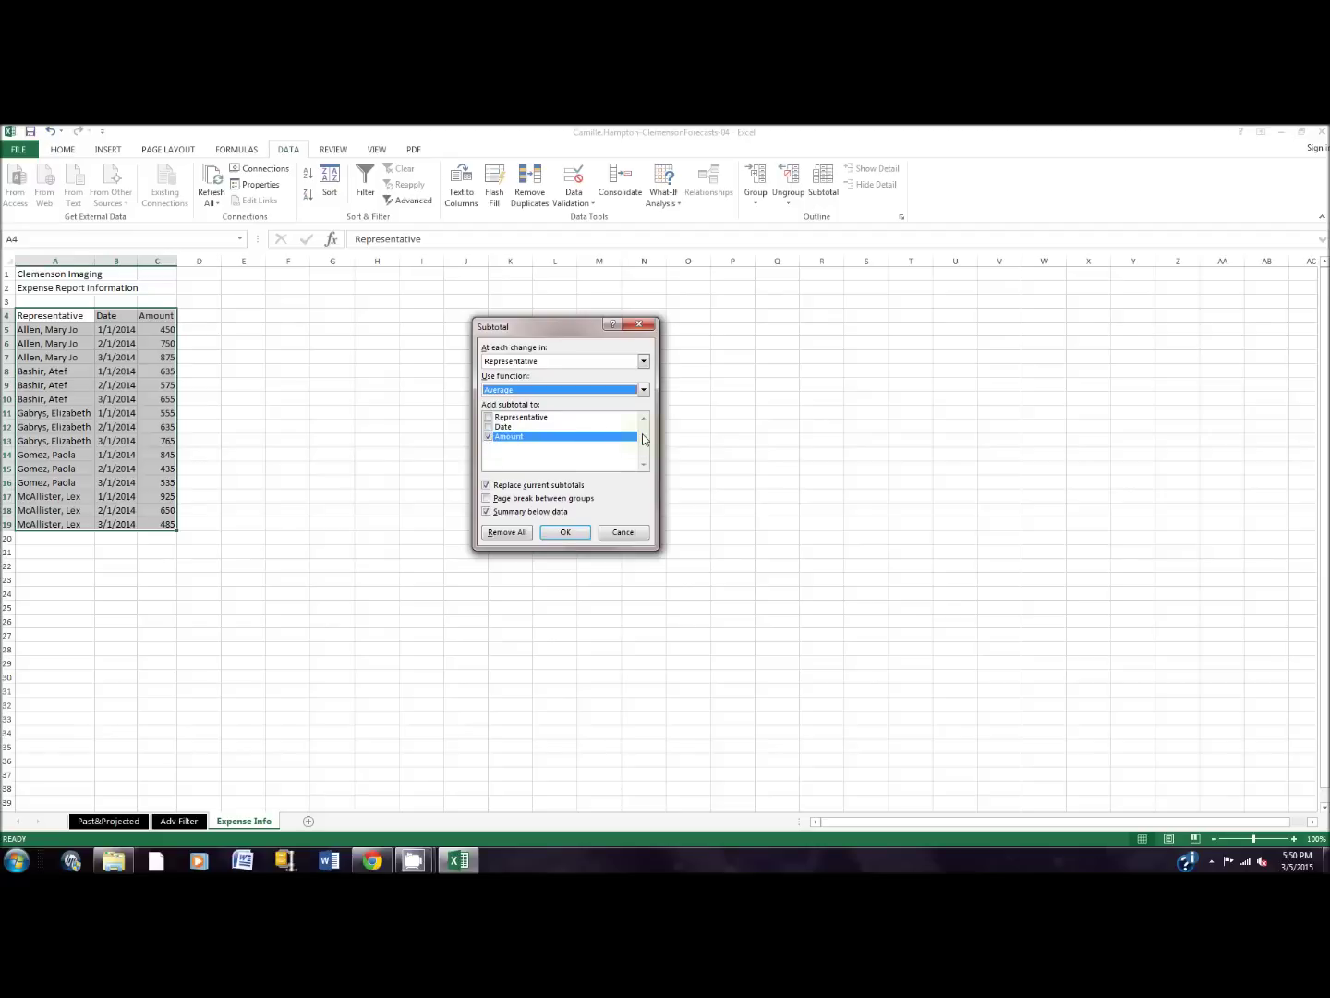
click(567, 532)
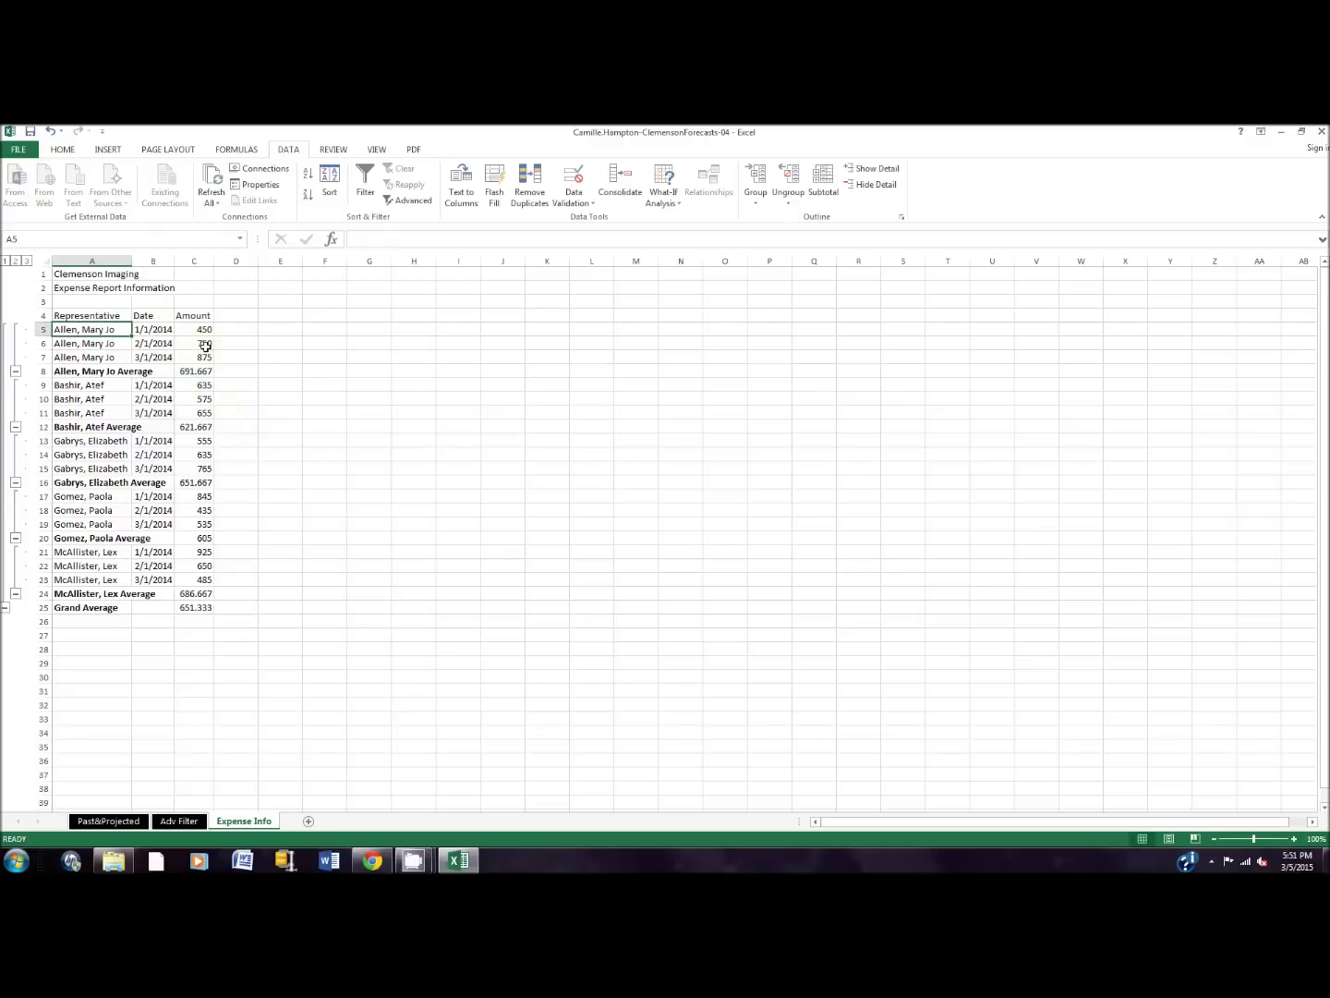
drag(200, 333, 207, 609)
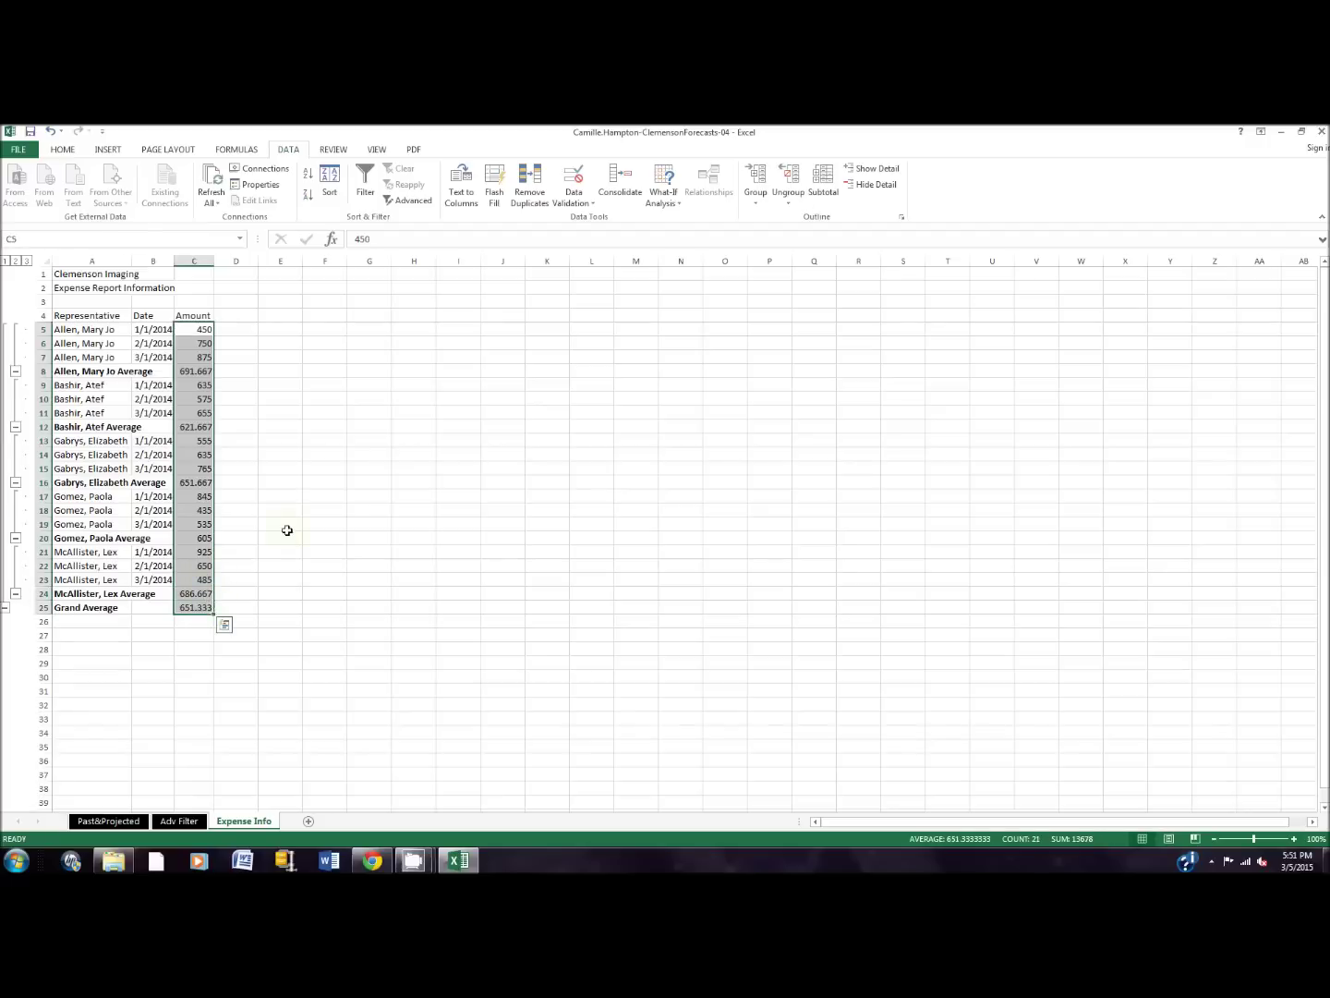
Step: Format the Amount values as Currency with zero decimal places
click(63, 149)
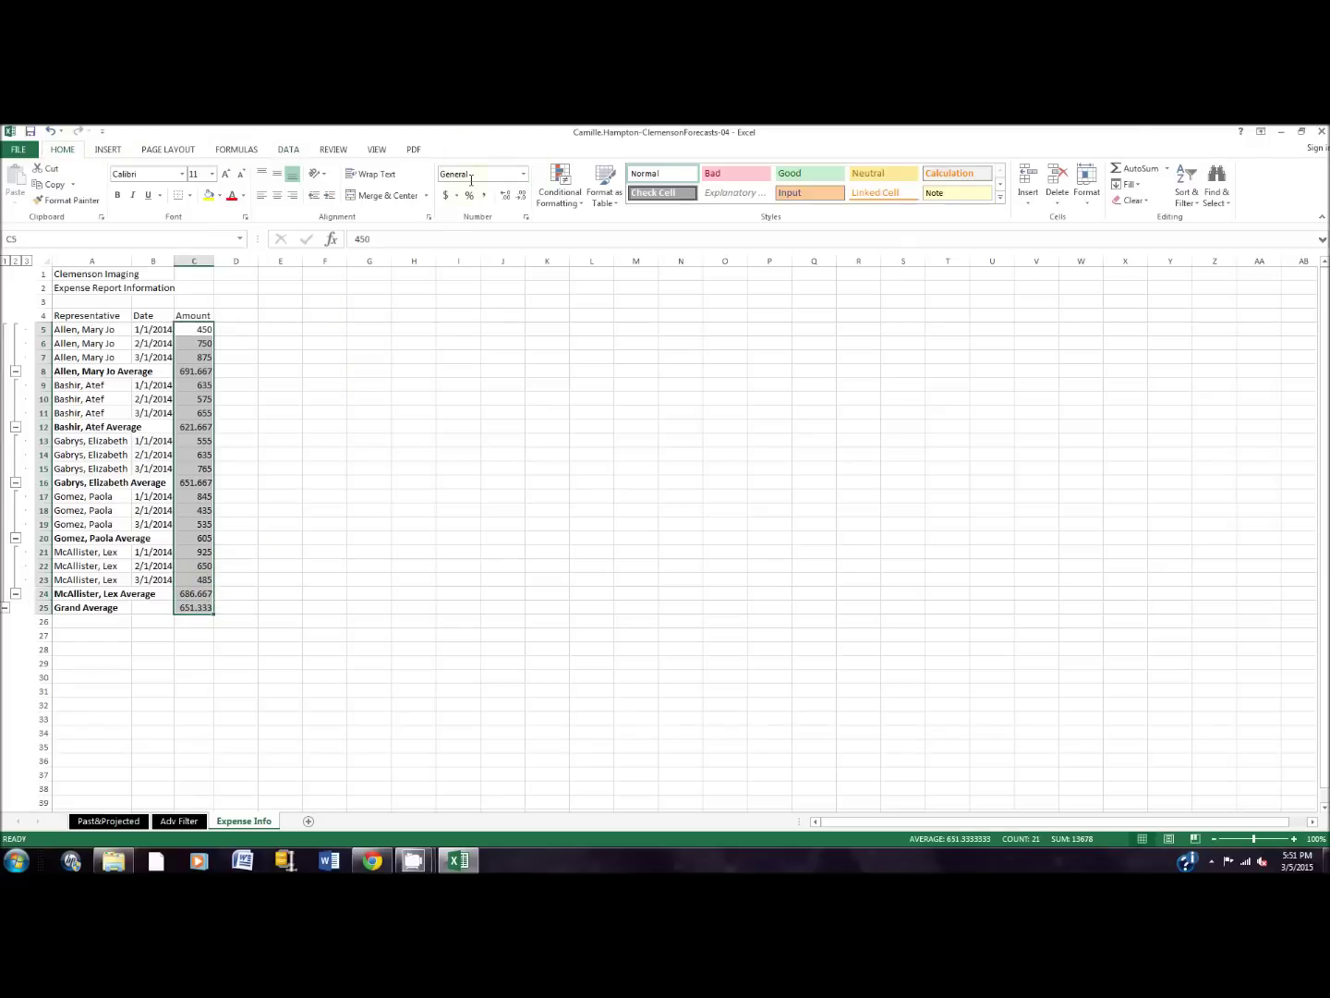
click(523, 174)
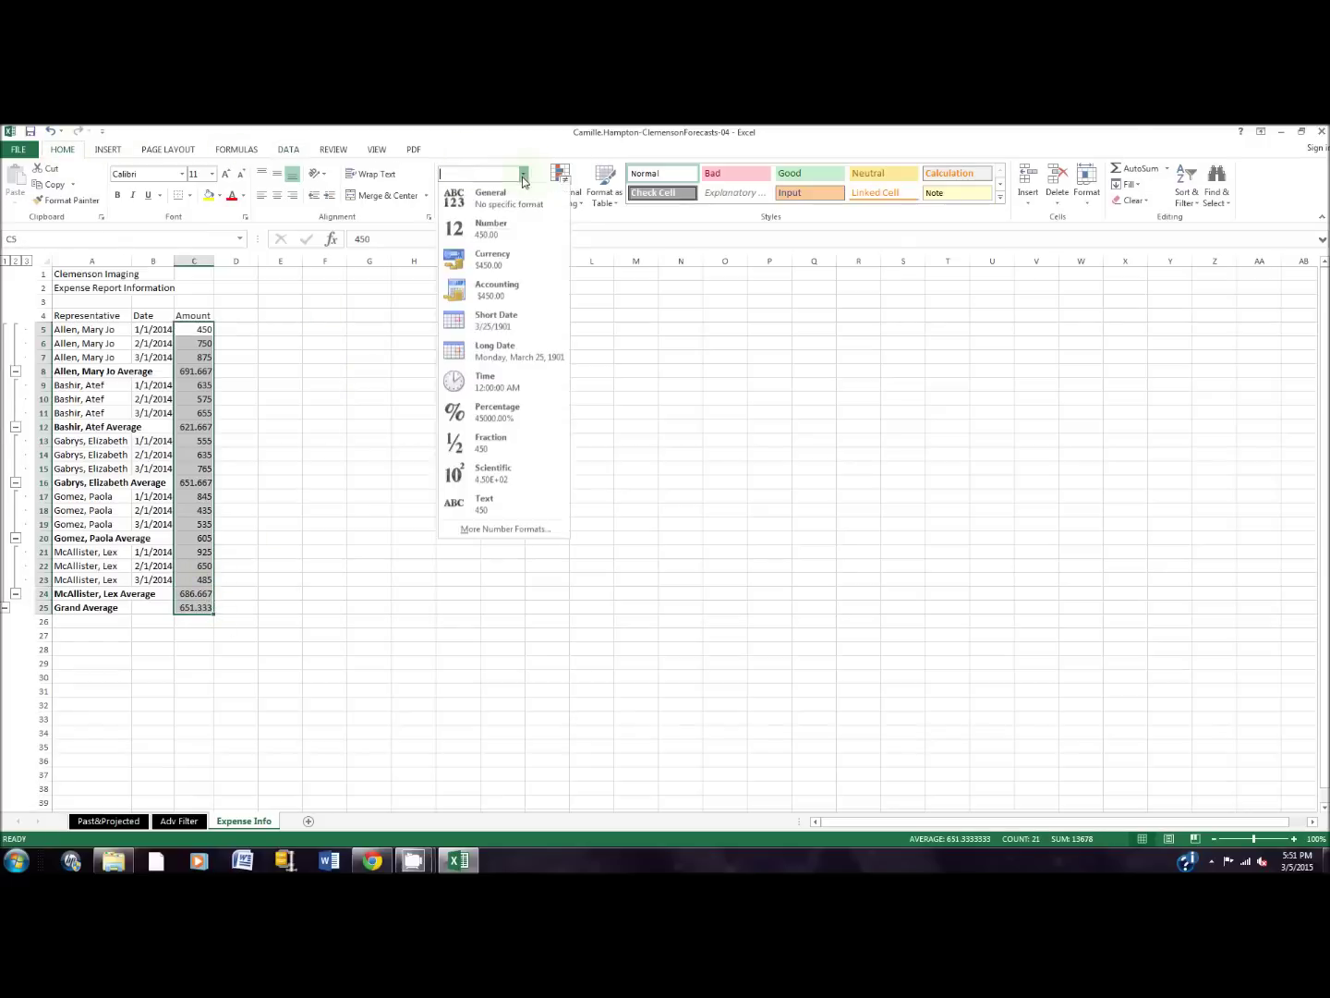
click(514, 267)
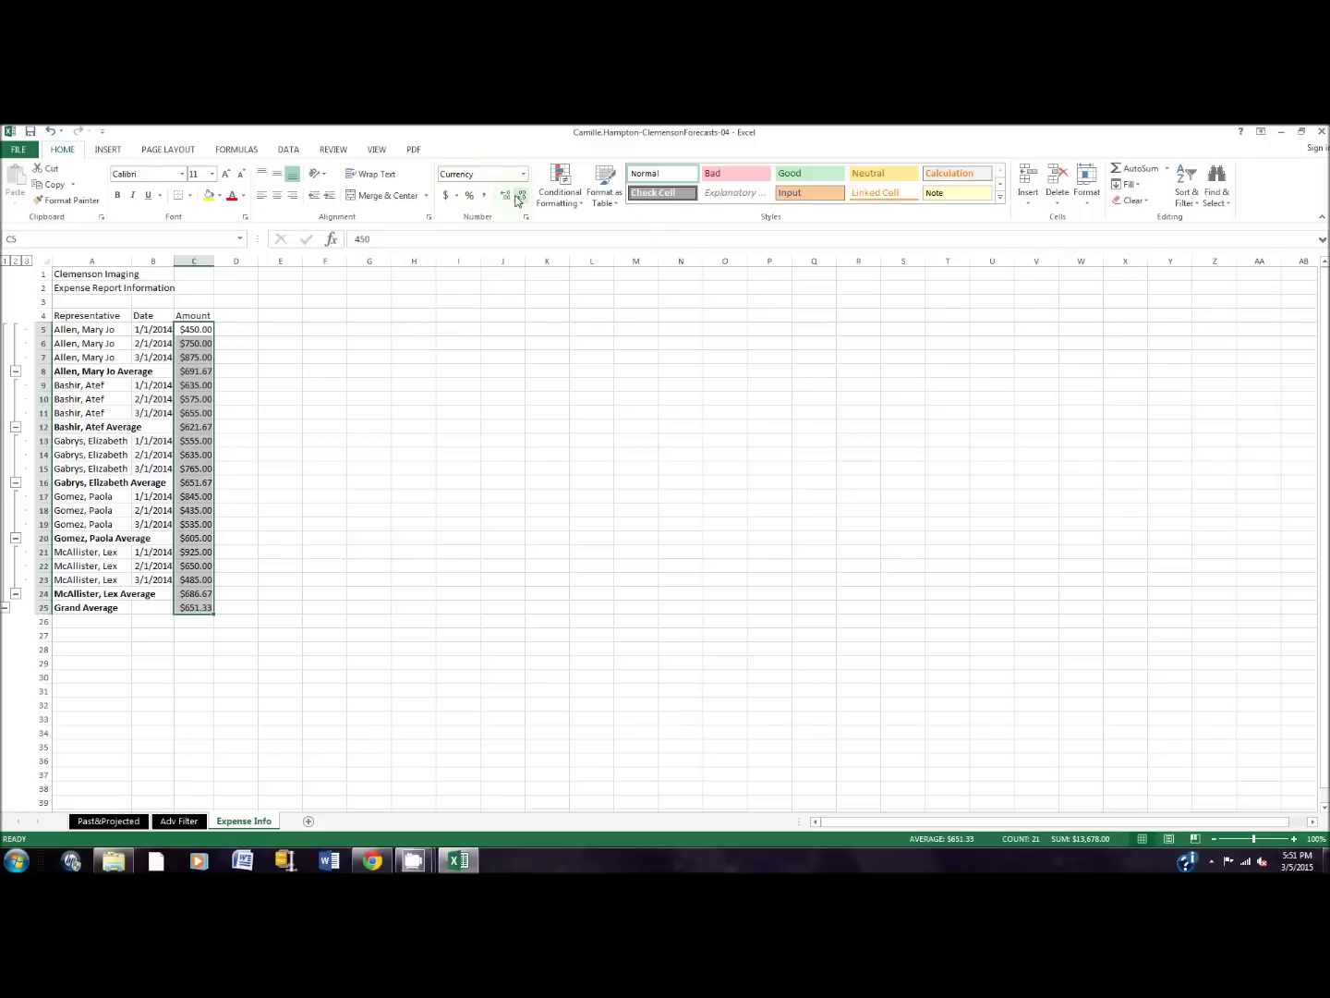
click(519, 196)
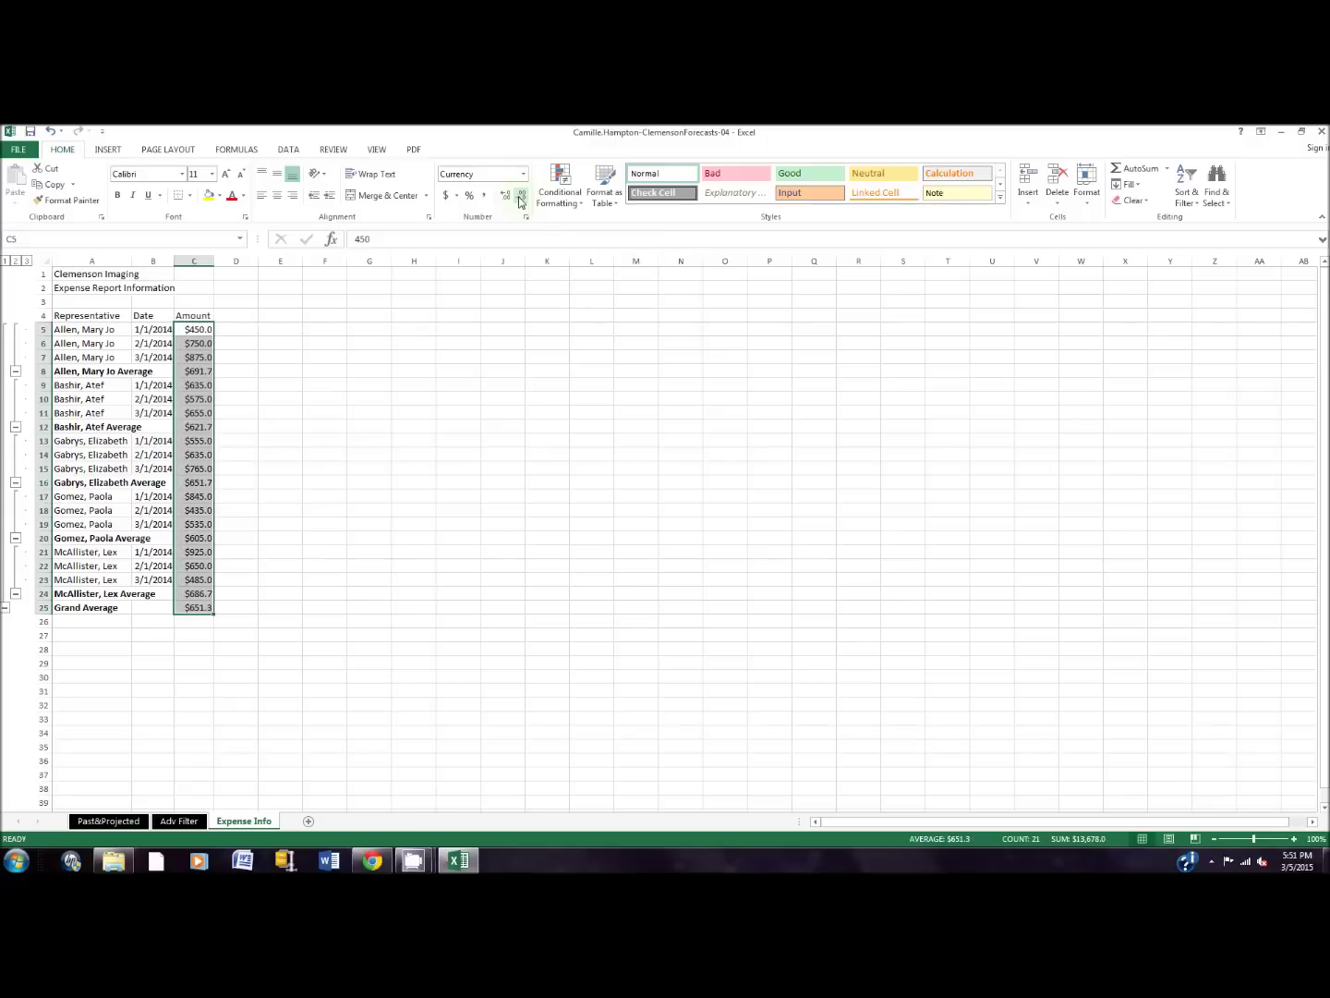
click(520, 195)
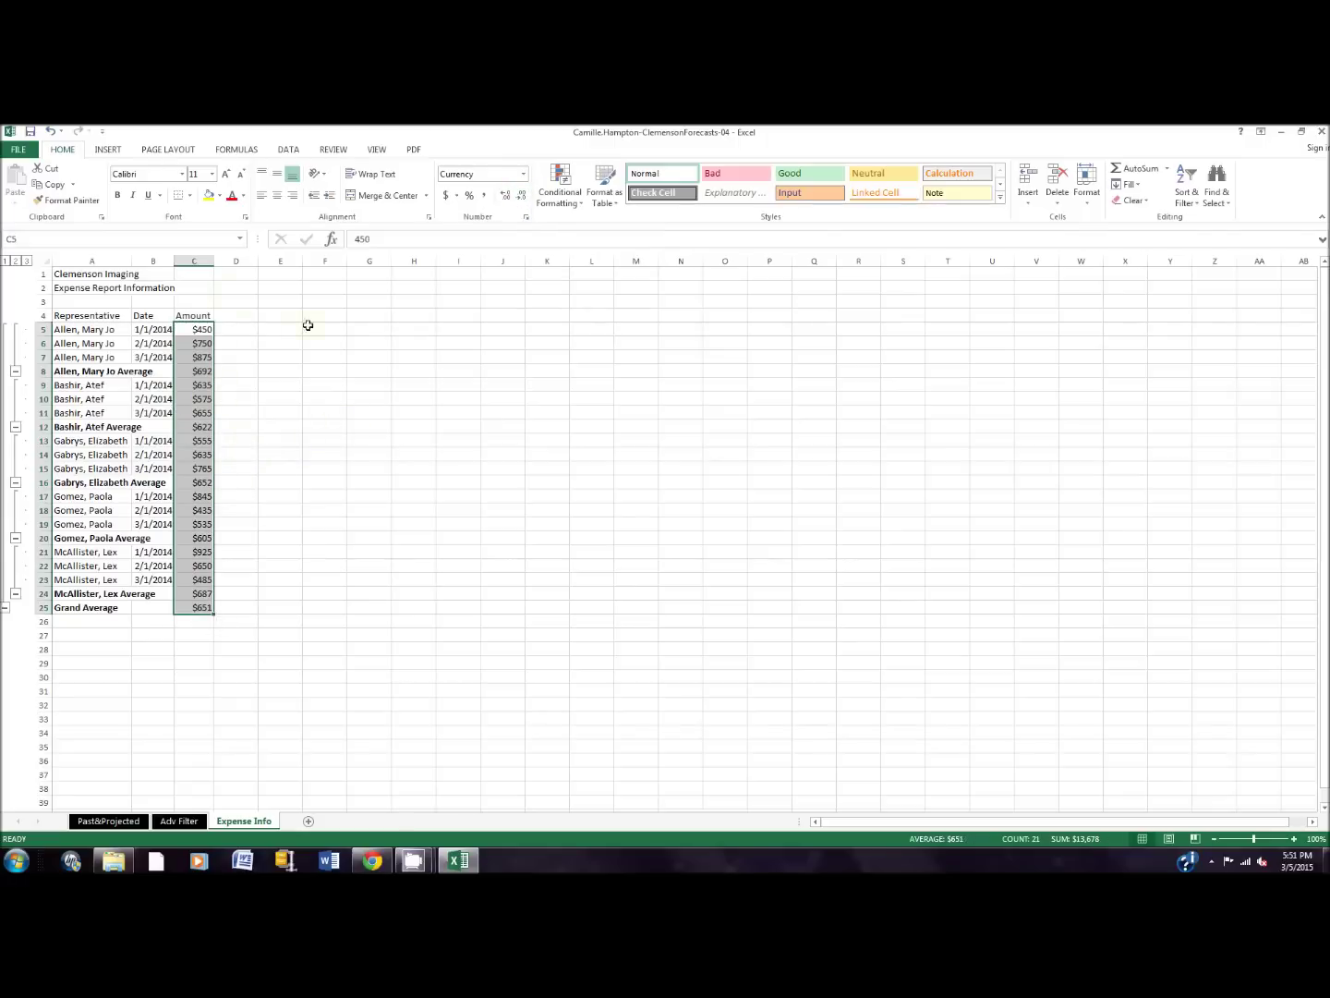
click(281, 316)
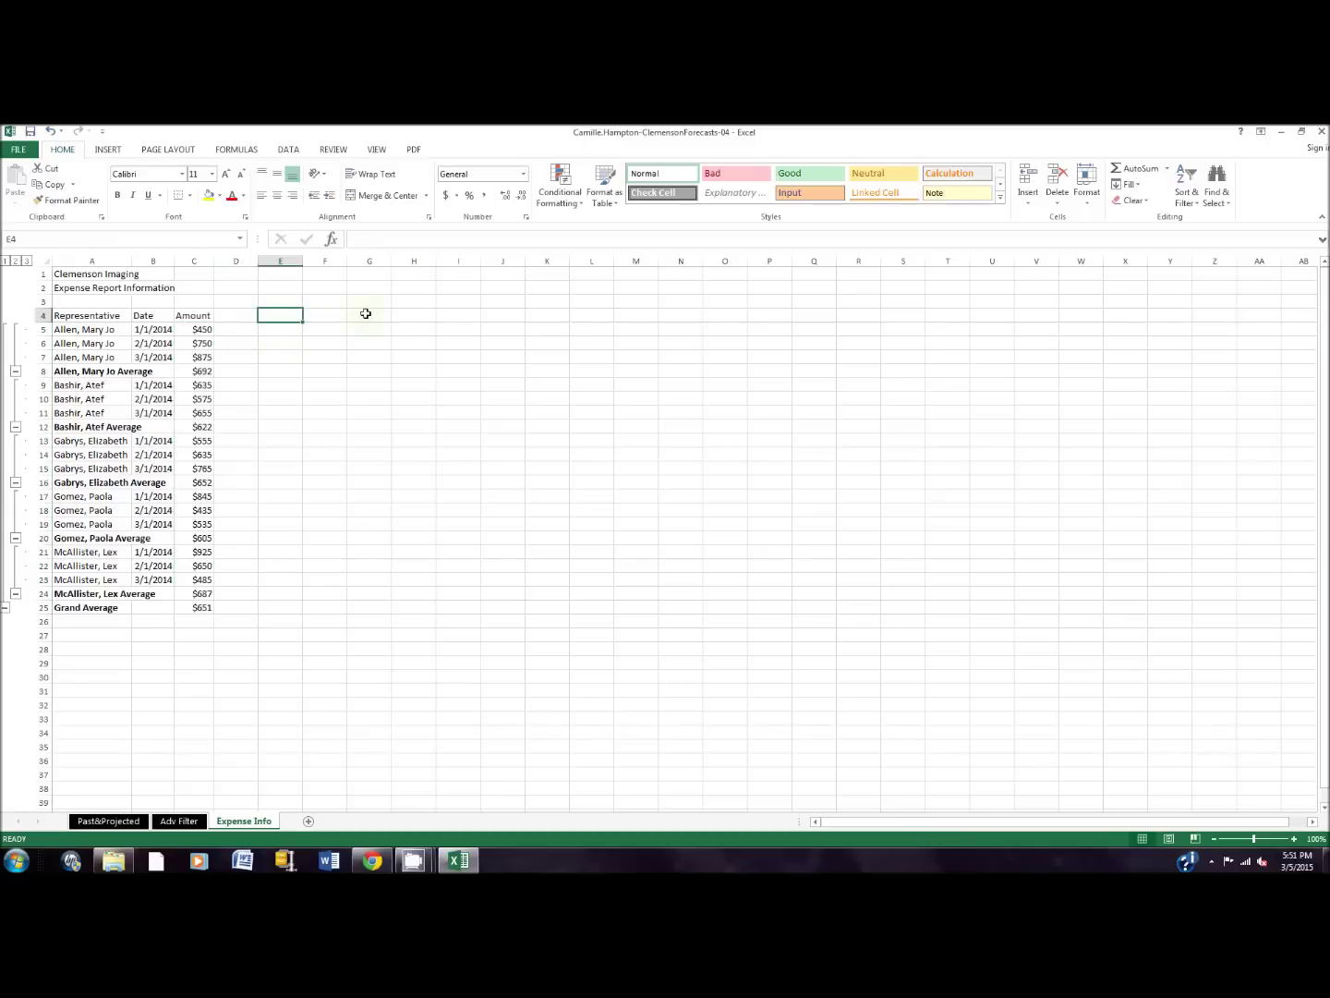
Step: Enter the label 'Target March Expense' in cell E4
text(Target marc)
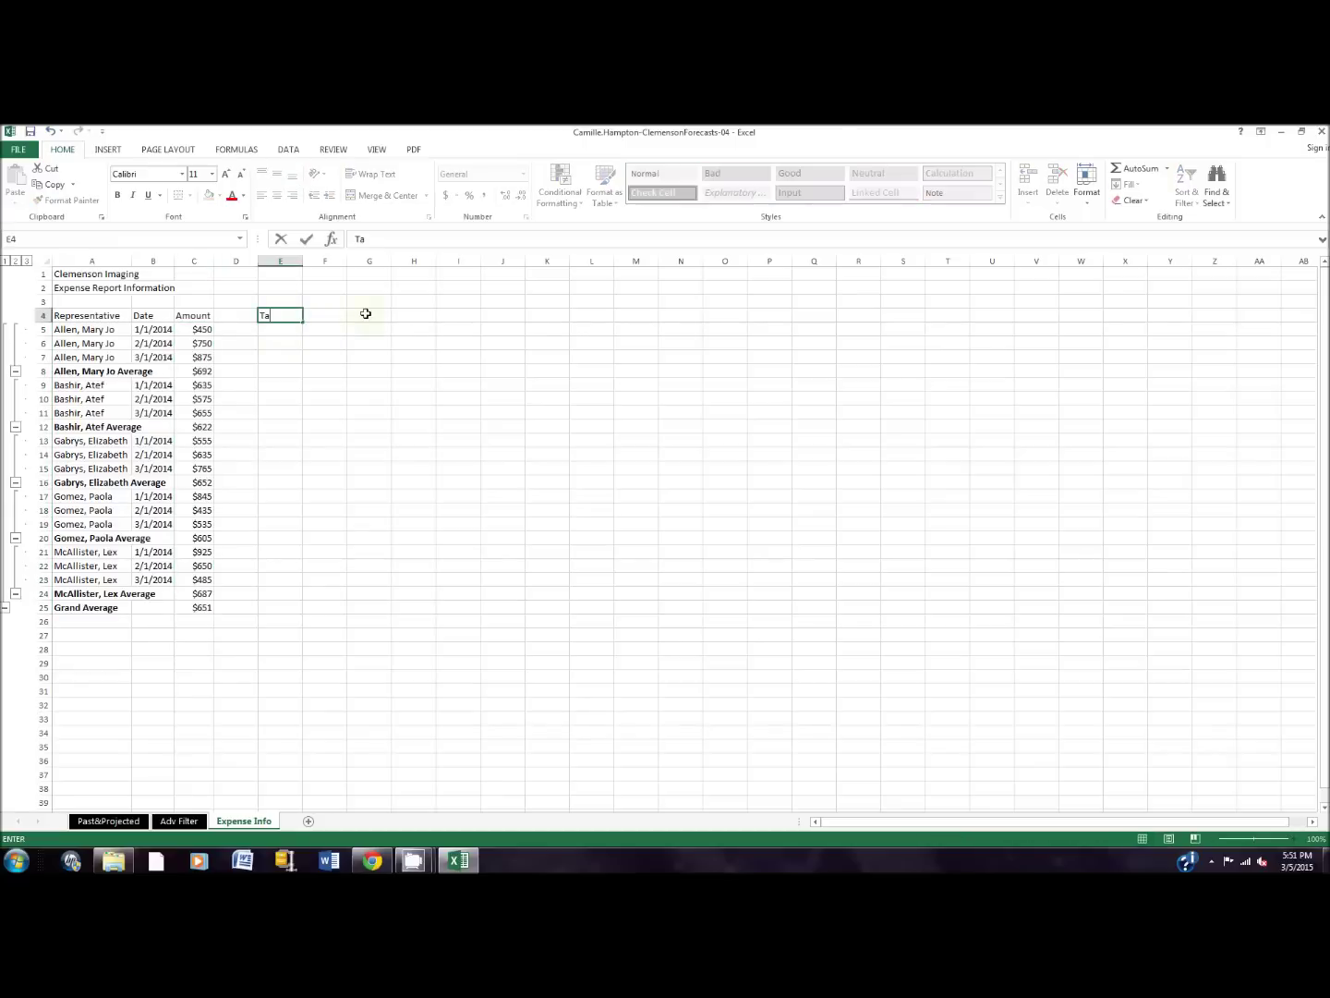
key(BackSpace)
key(BackSpace)
key(BackSpace)
key(BackSpace)
text(March Expense)
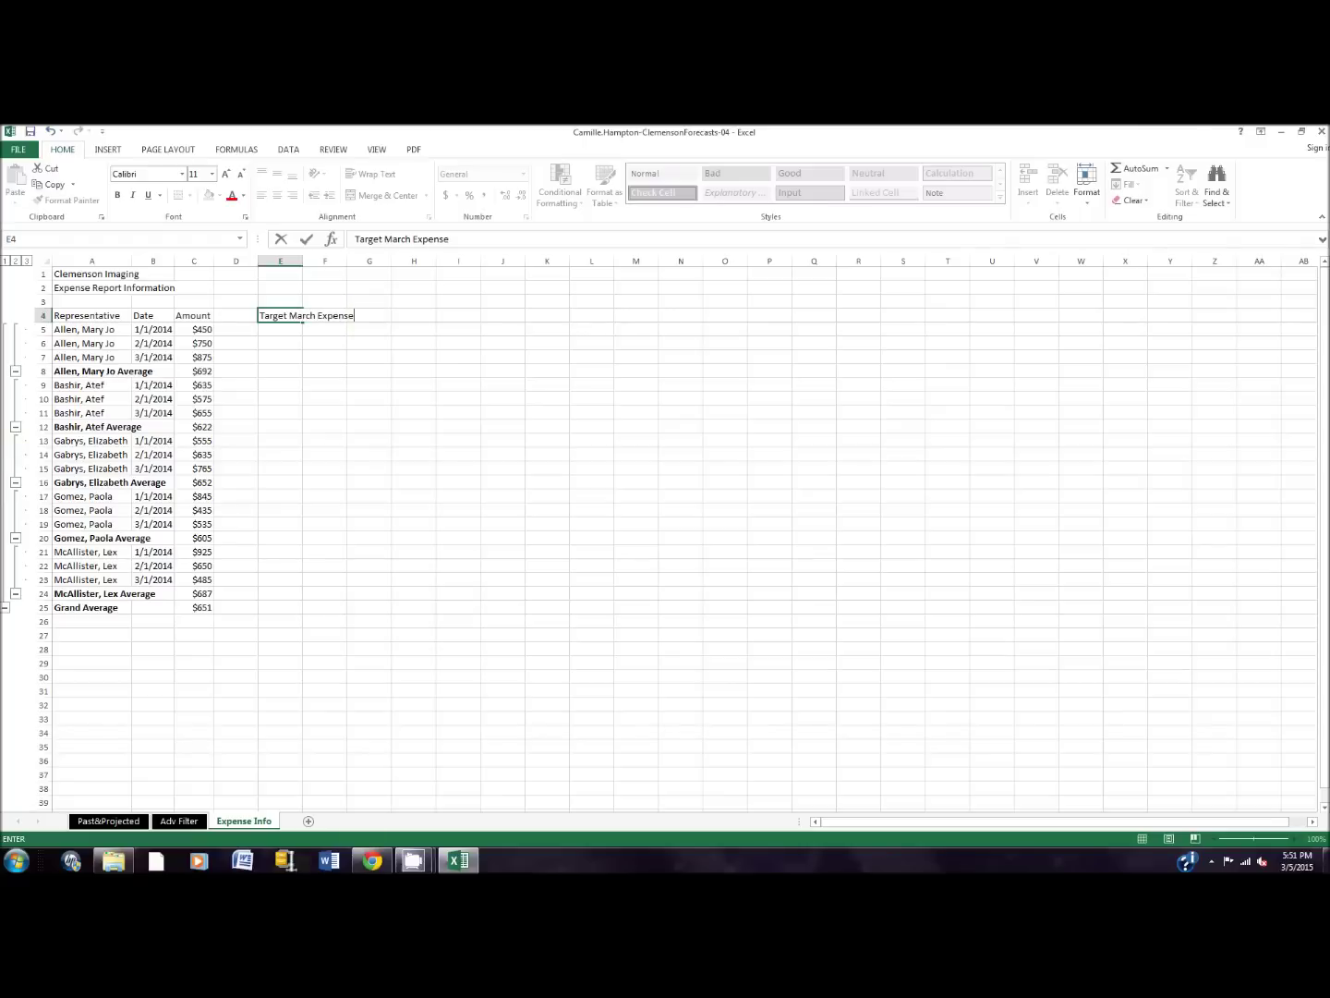
click(413, 860)
mouse_move(413, 860)
click(378, 782)
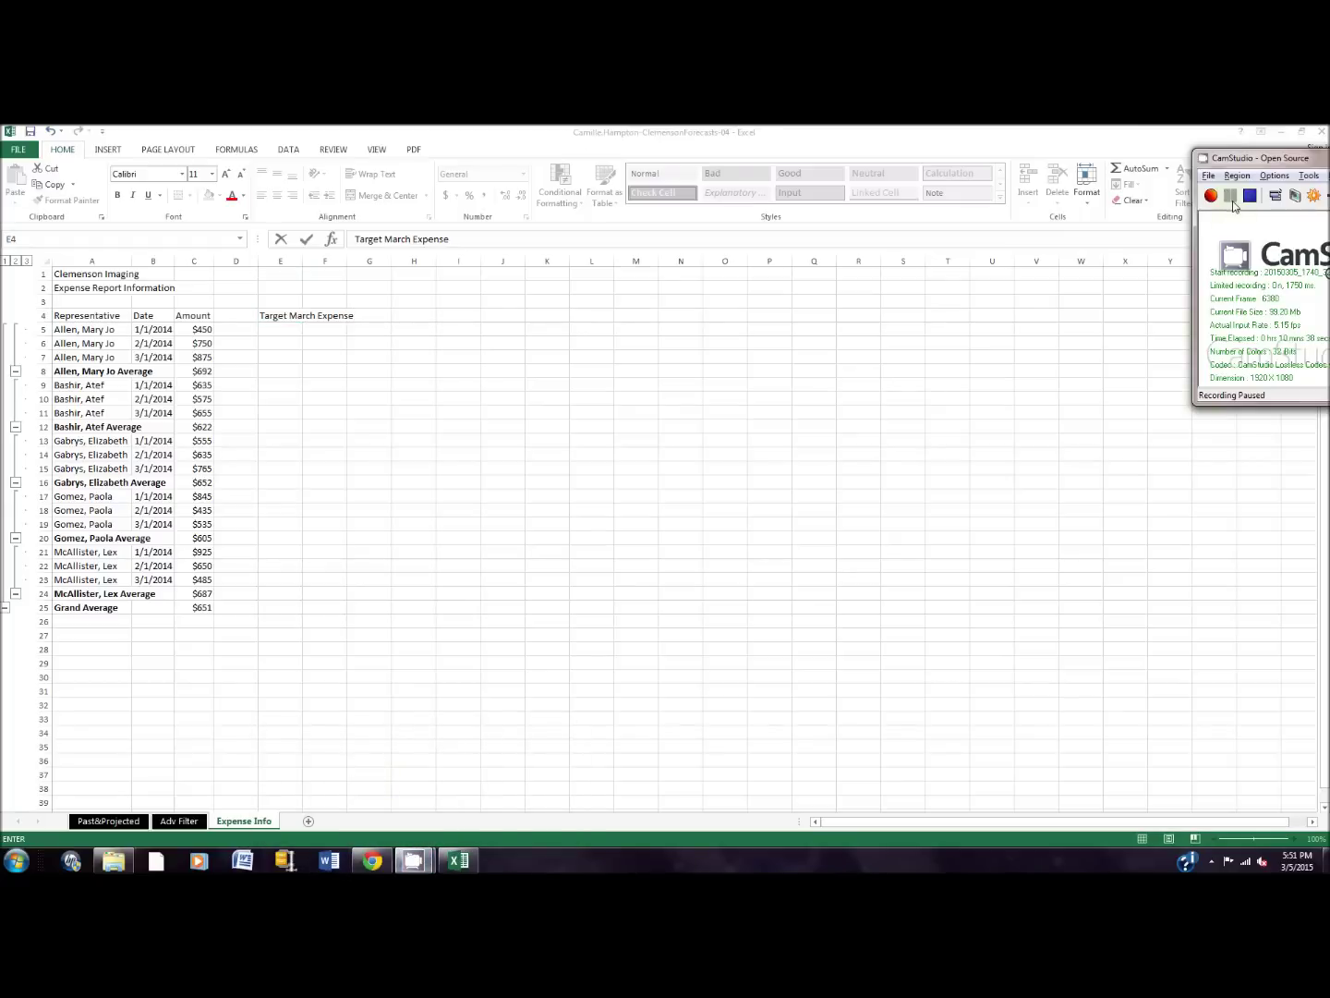
click(275, 316)
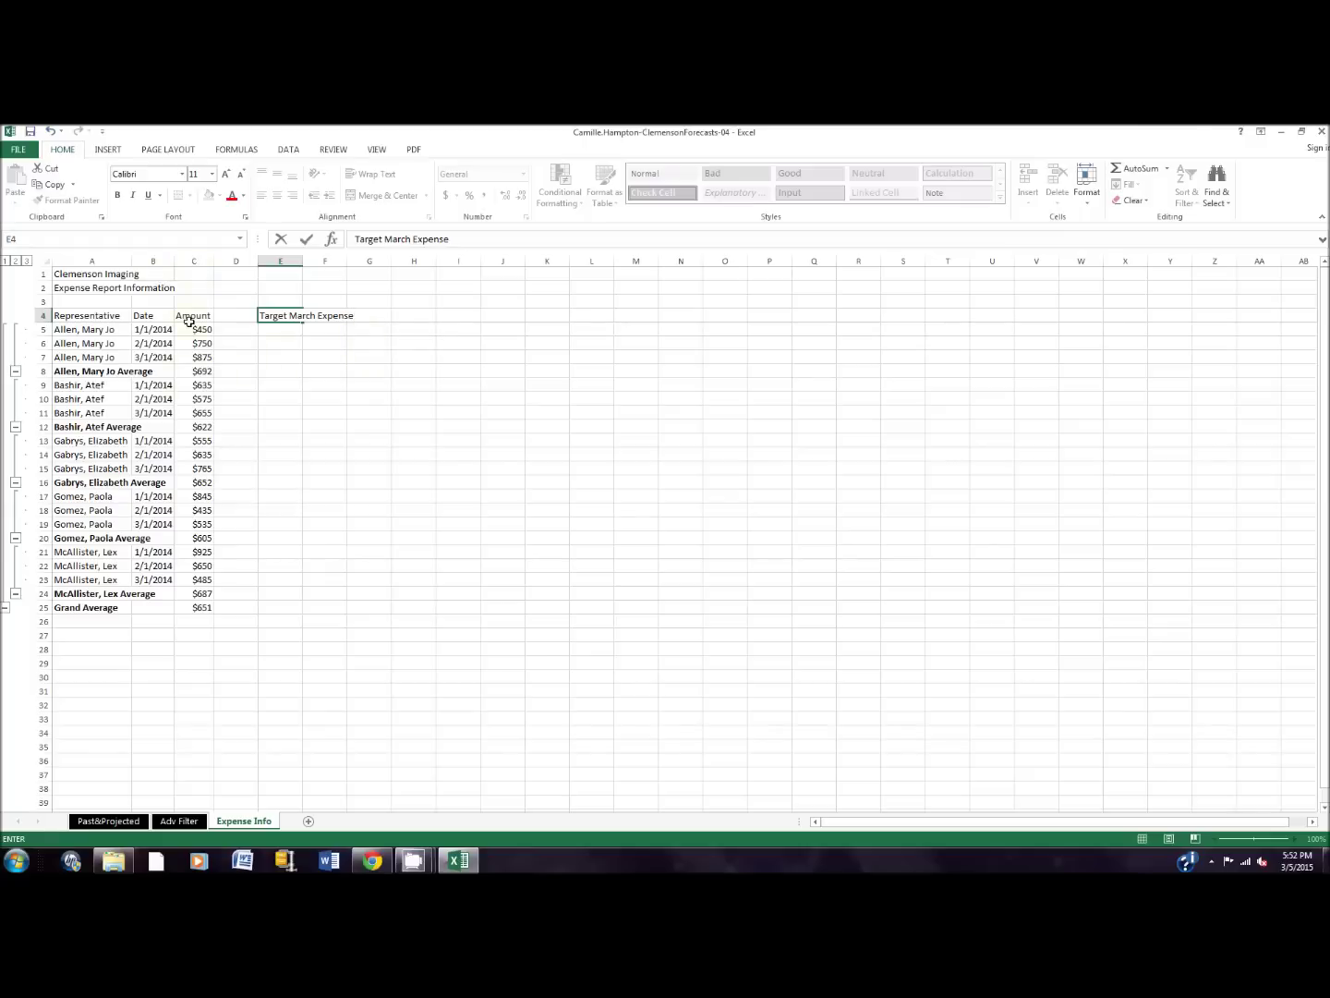
click(203, 370)
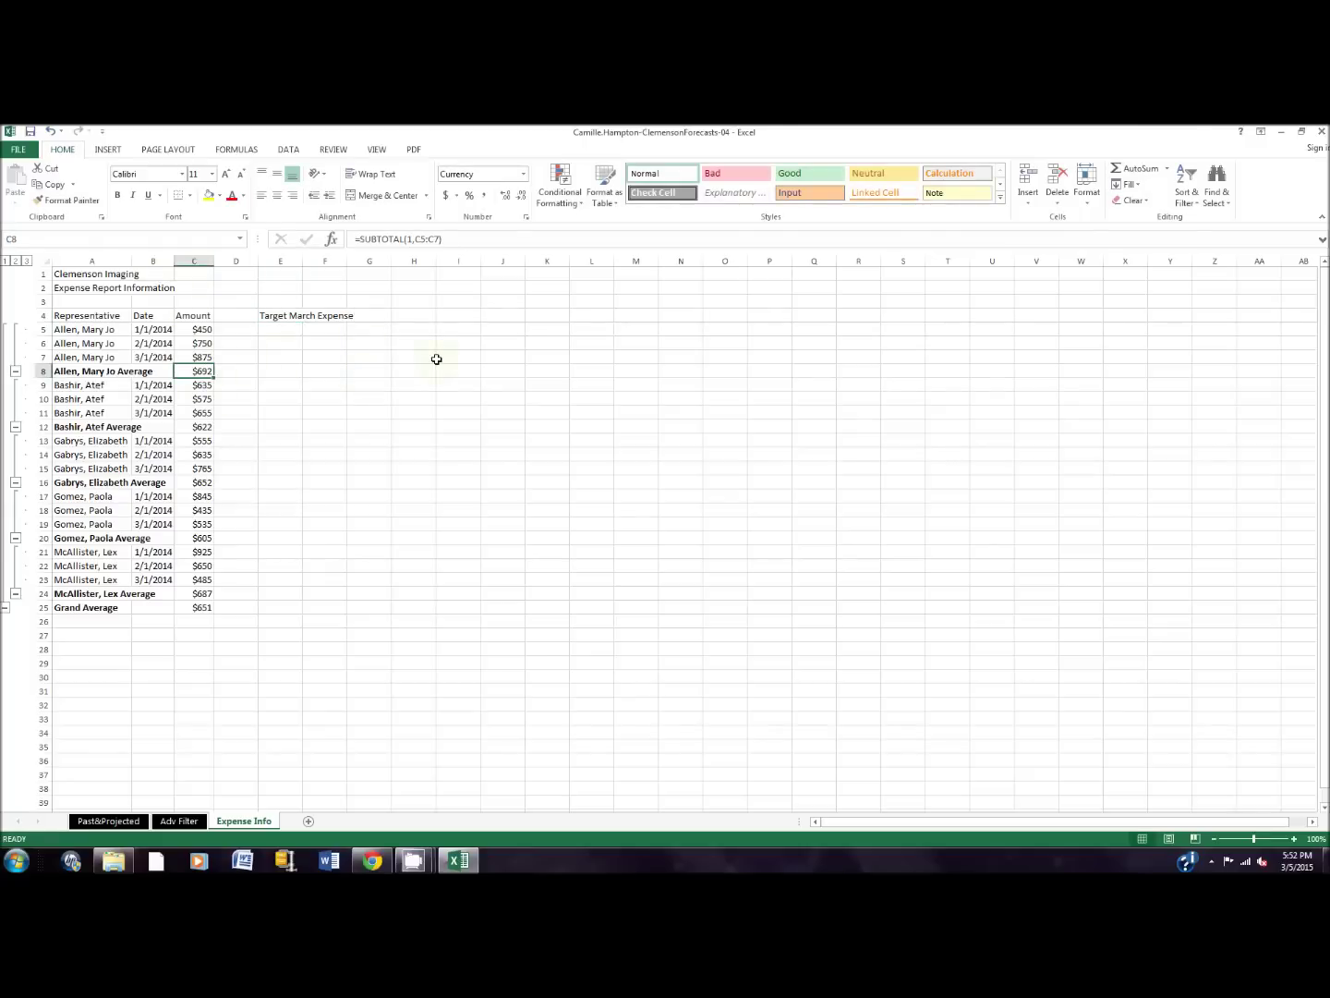
click(288, 151)
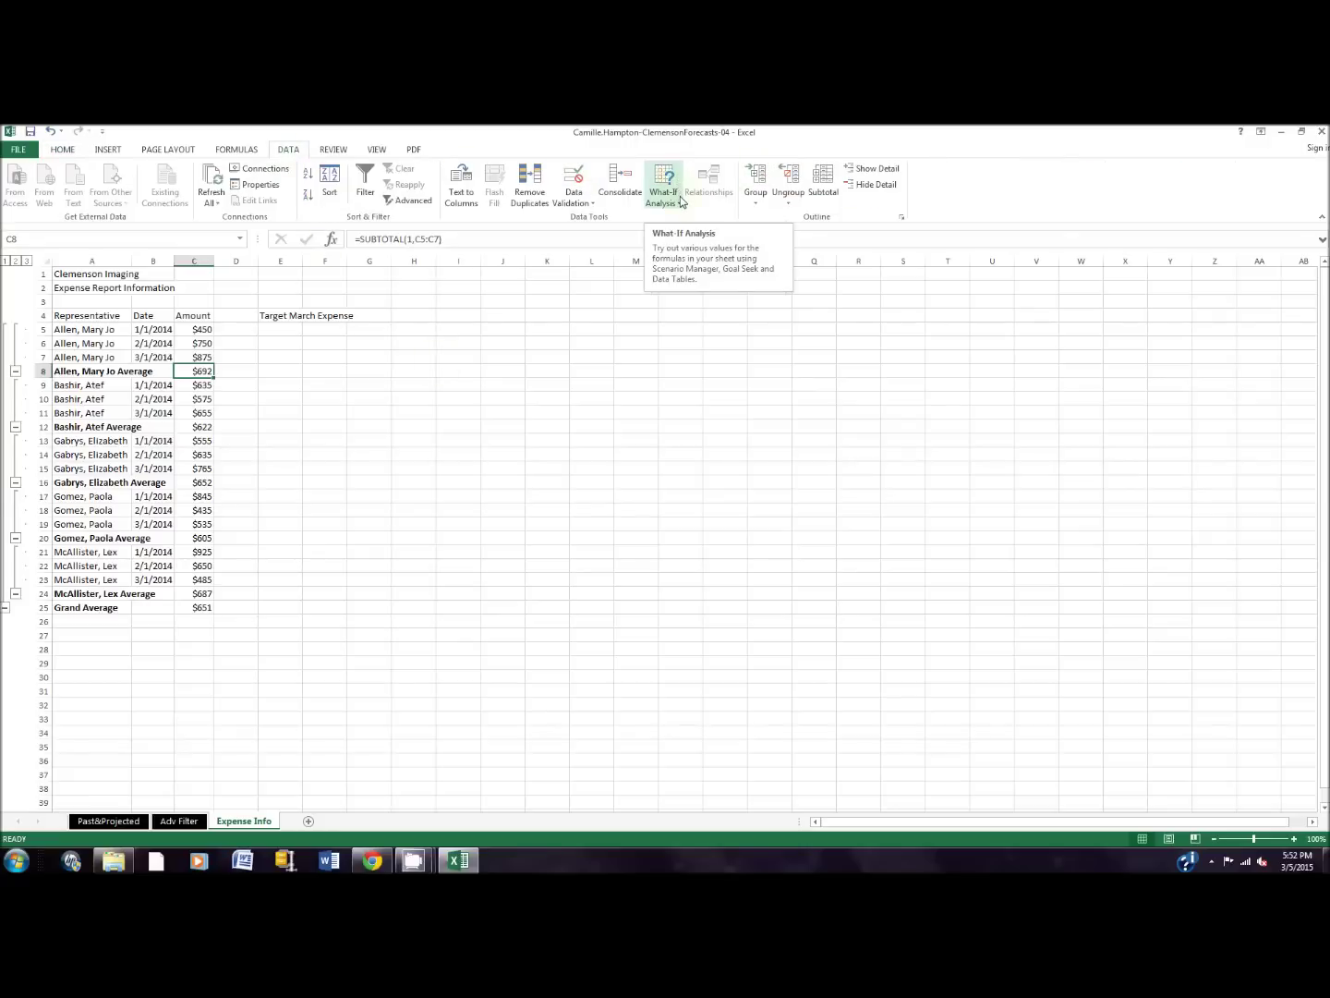
click(678, 204)
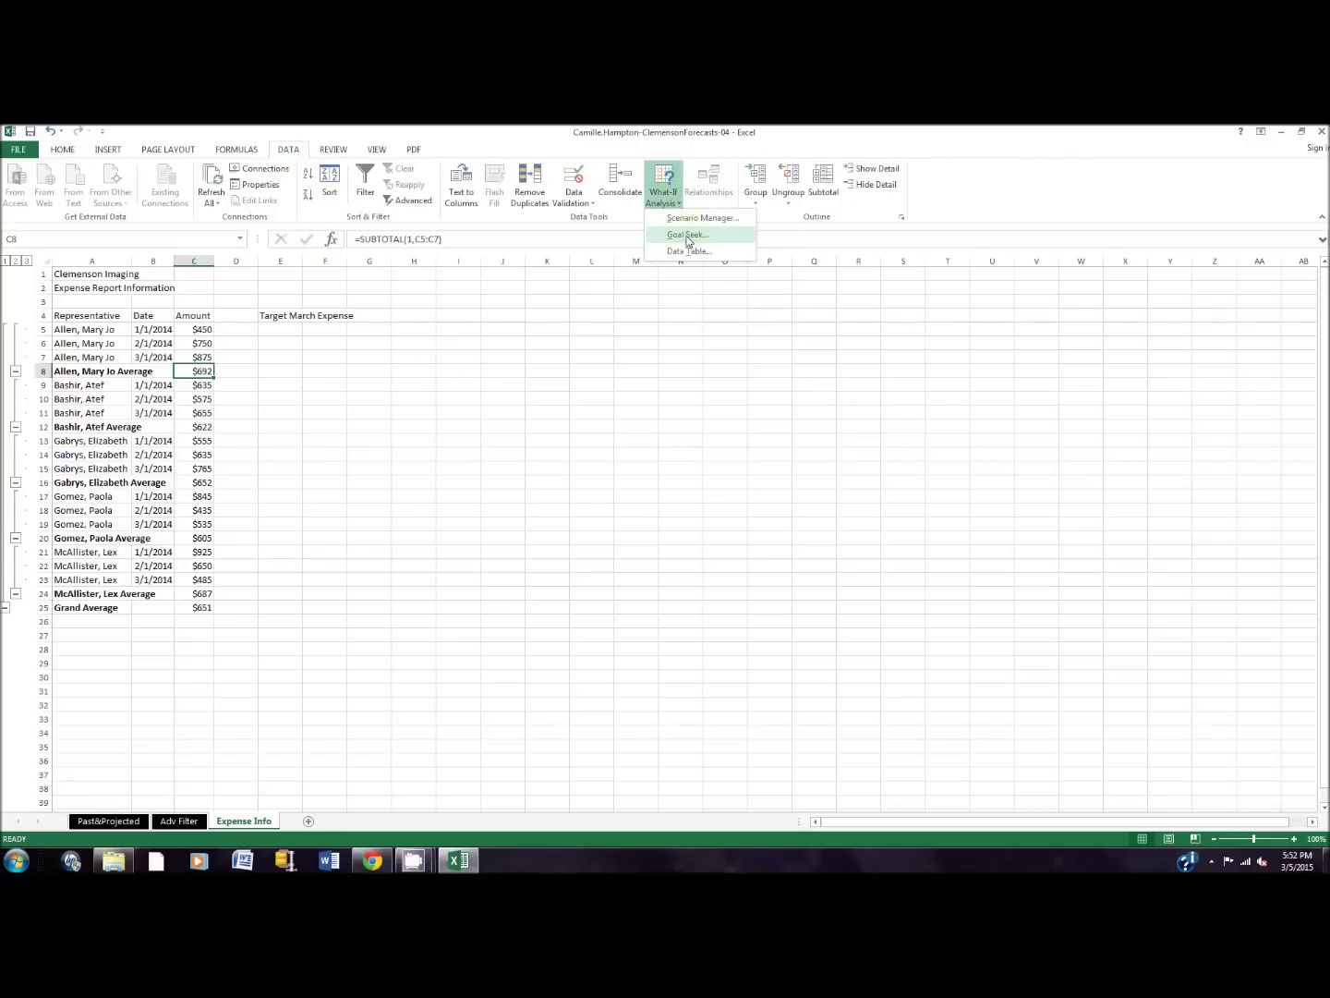
click(685, 238)
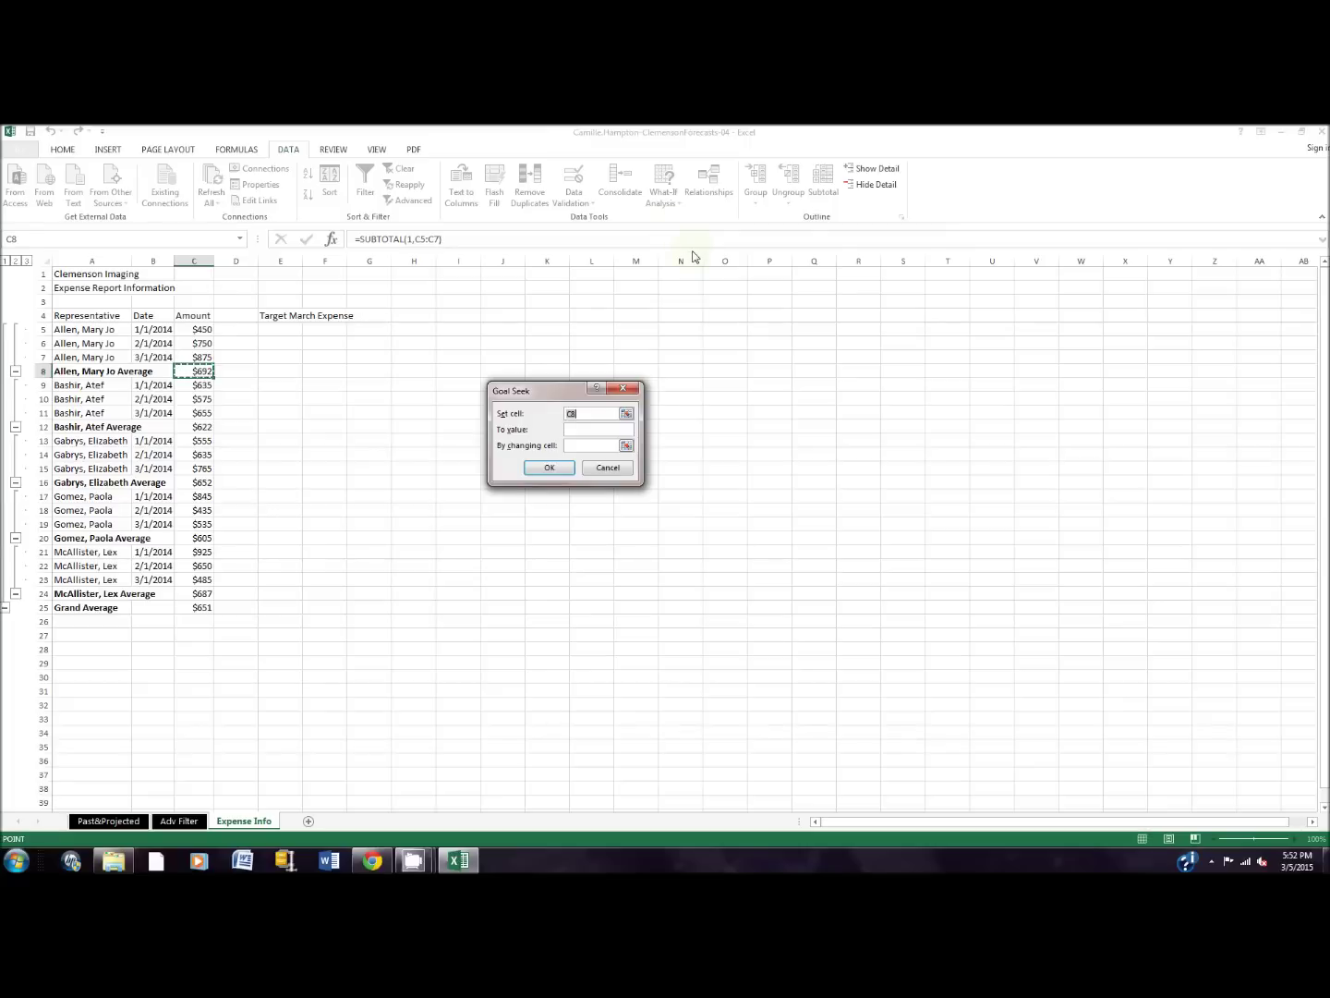
click(579, 428)
key(Tab)
click(197, 356)
click(560, 472)
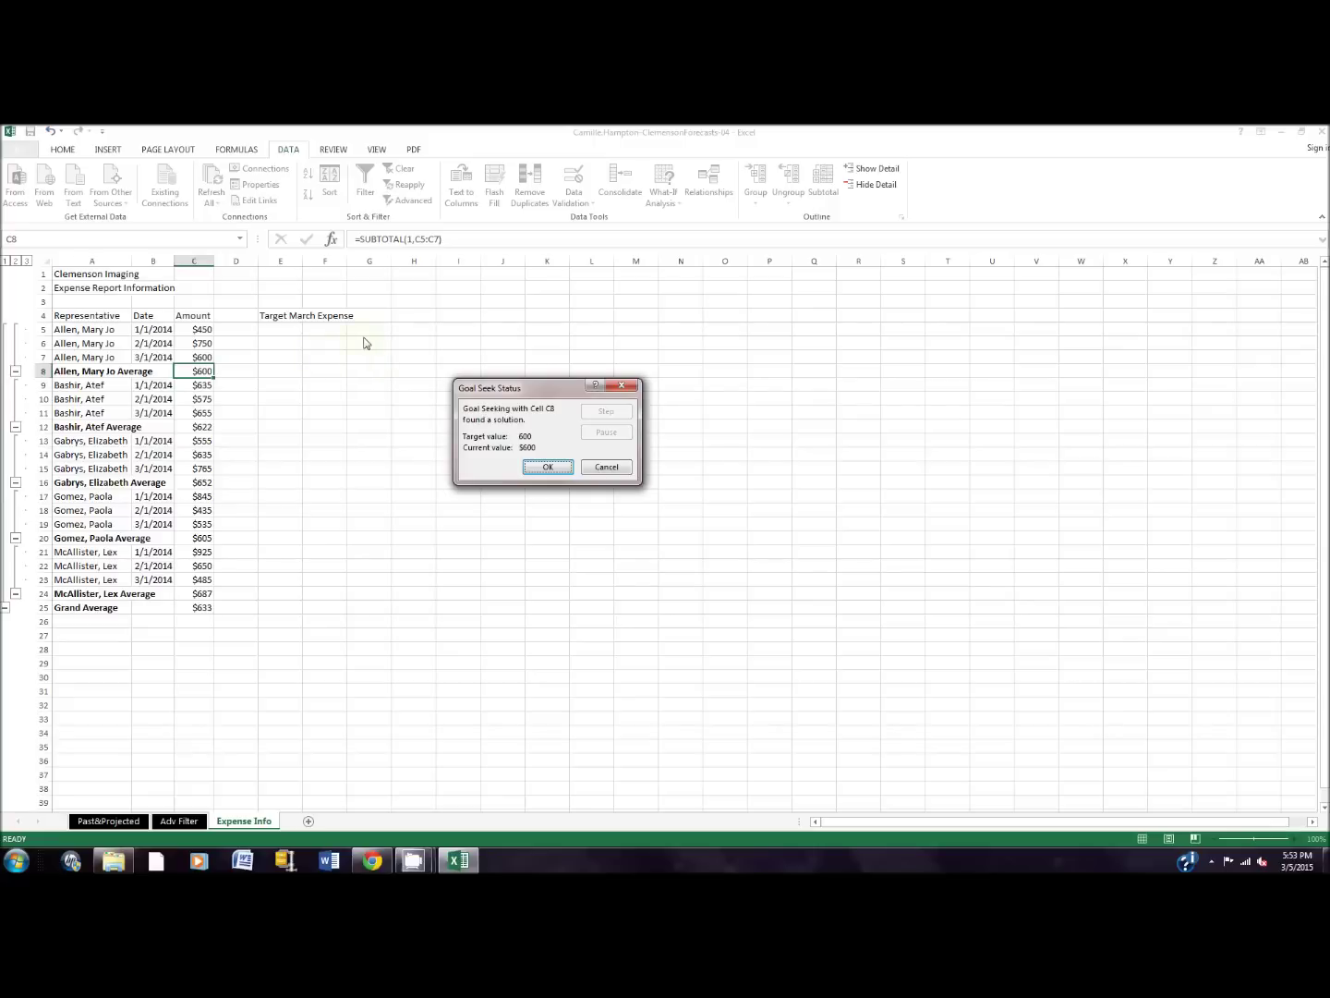
Step: Cancel the Goal Seek result and enter $600 as the target in cell F5
click(609, 472)
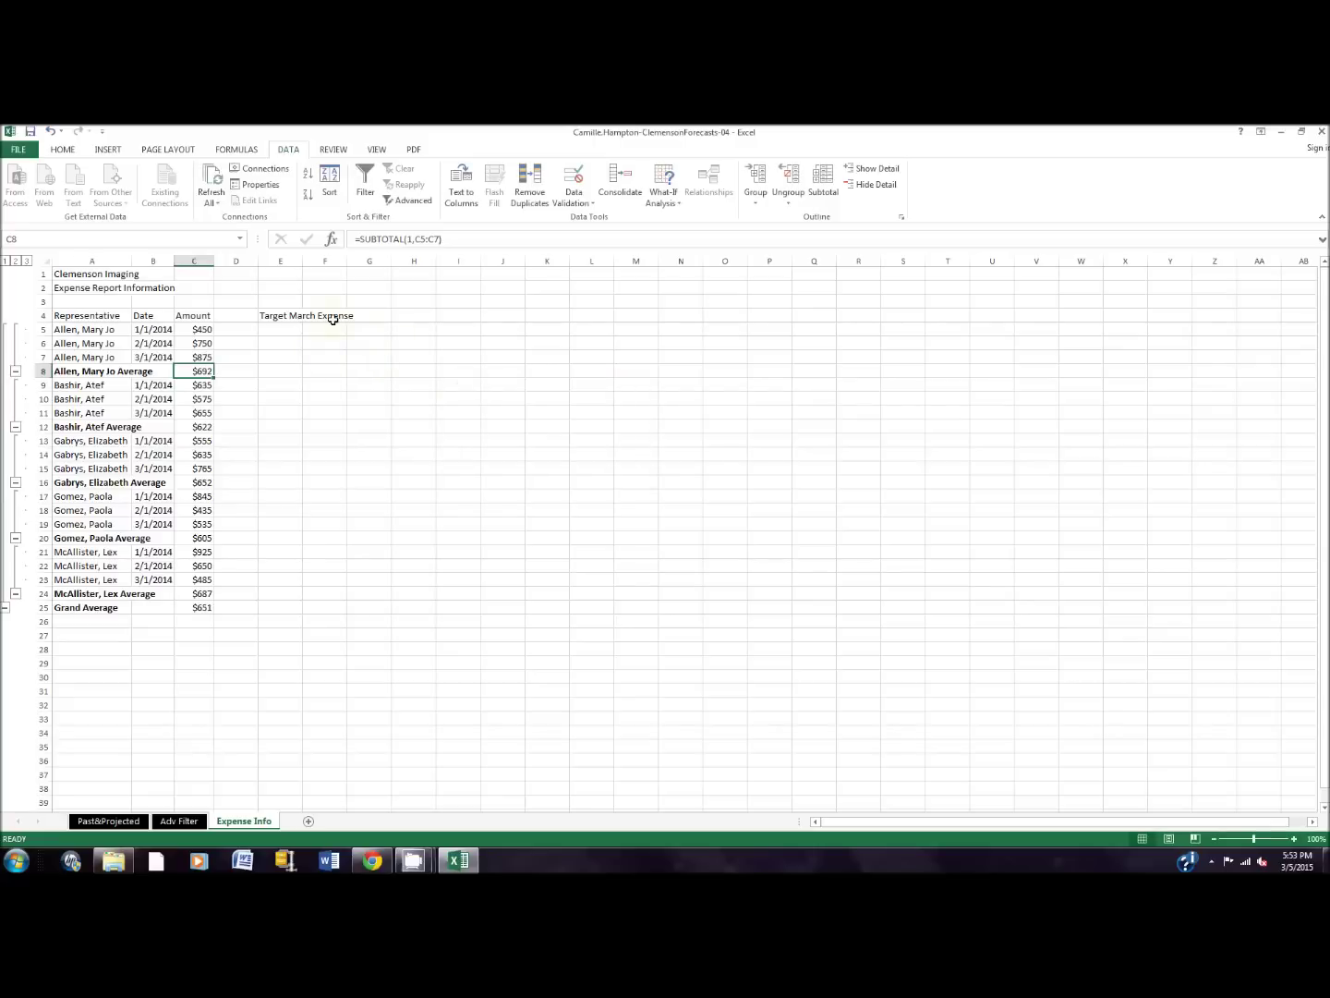
click(338, 329)
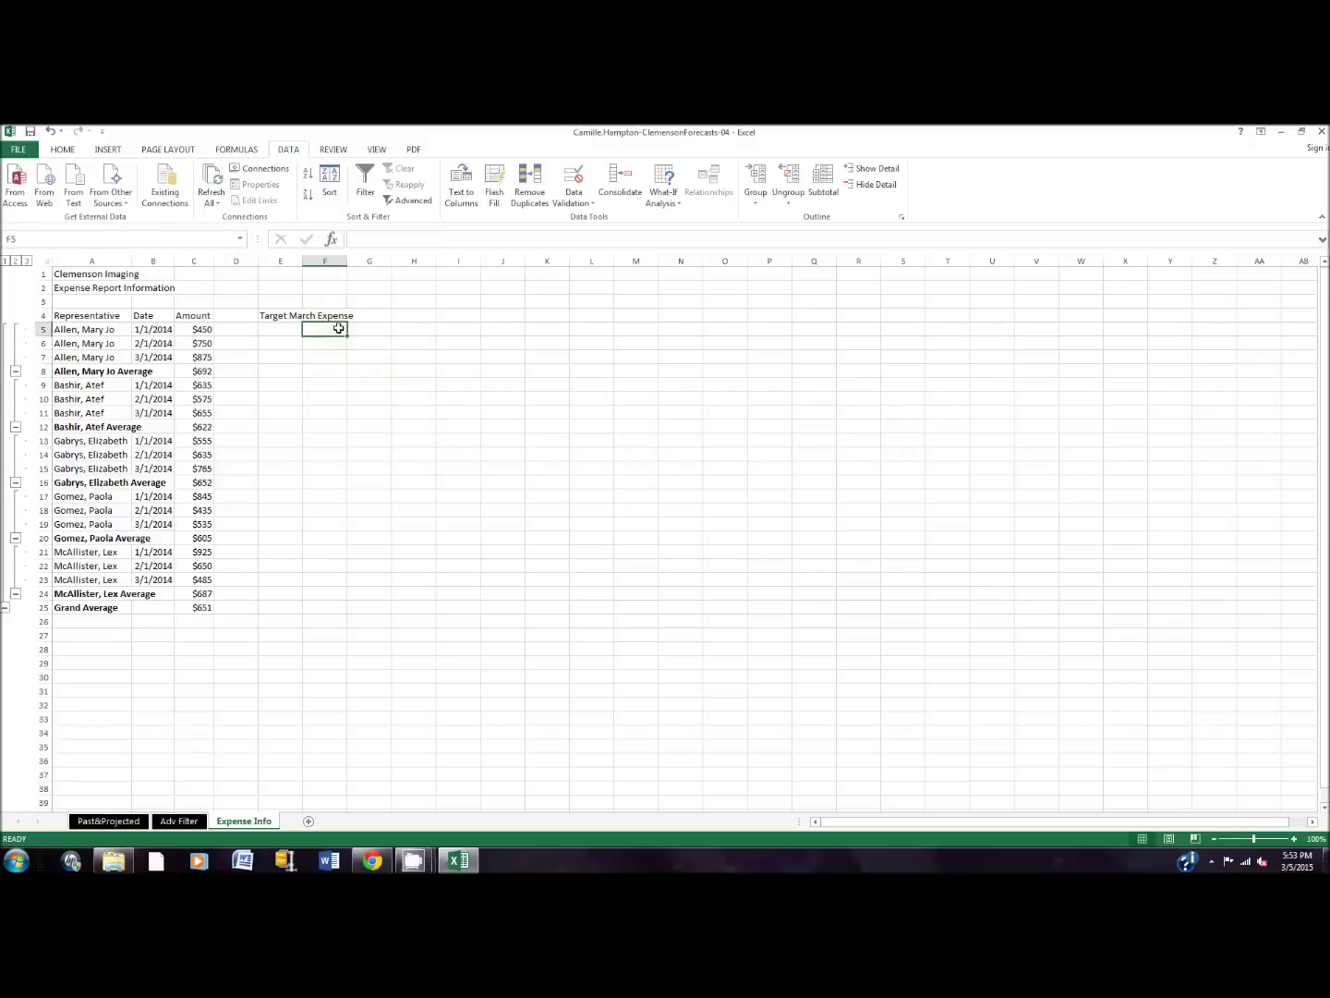
text($600)
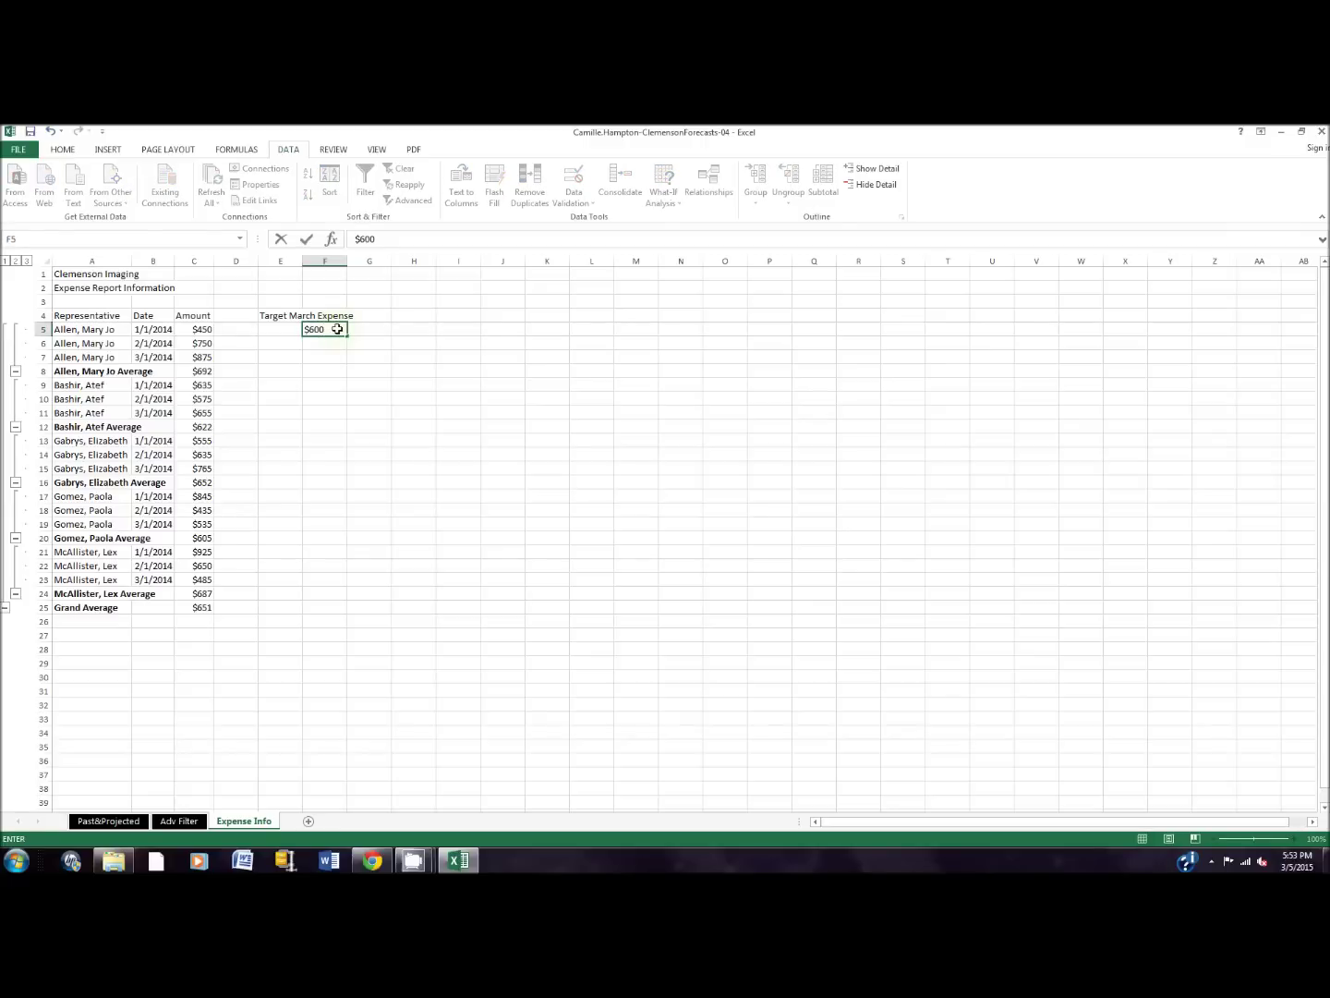
key(Return)
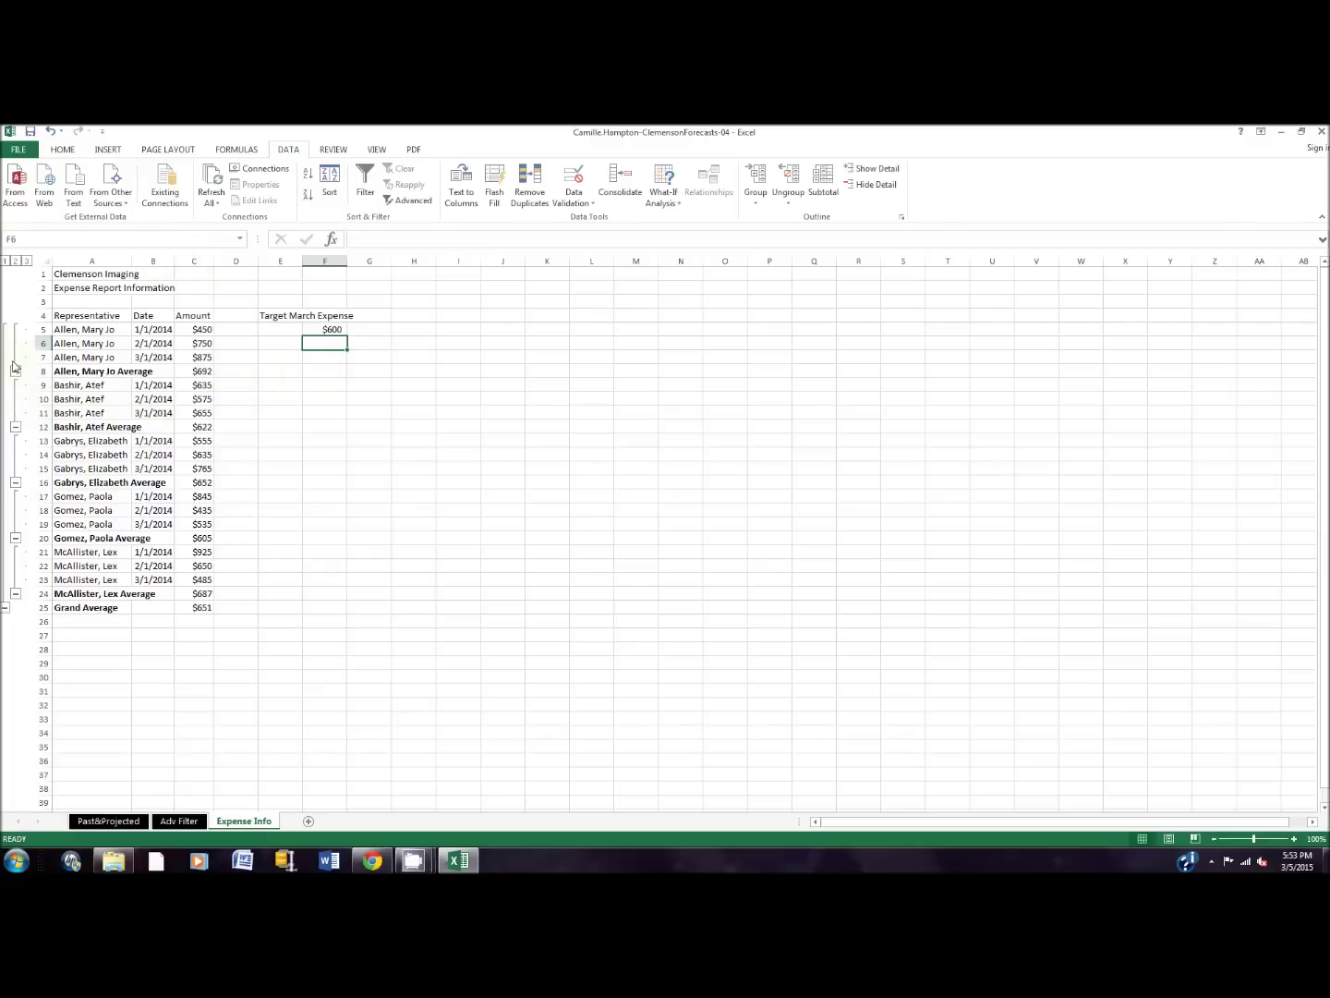
Step: Collapse the detail rows for Allen, Bashir, Gabrys, Gomez and McAllister, leaving only averages
click(15, 372)
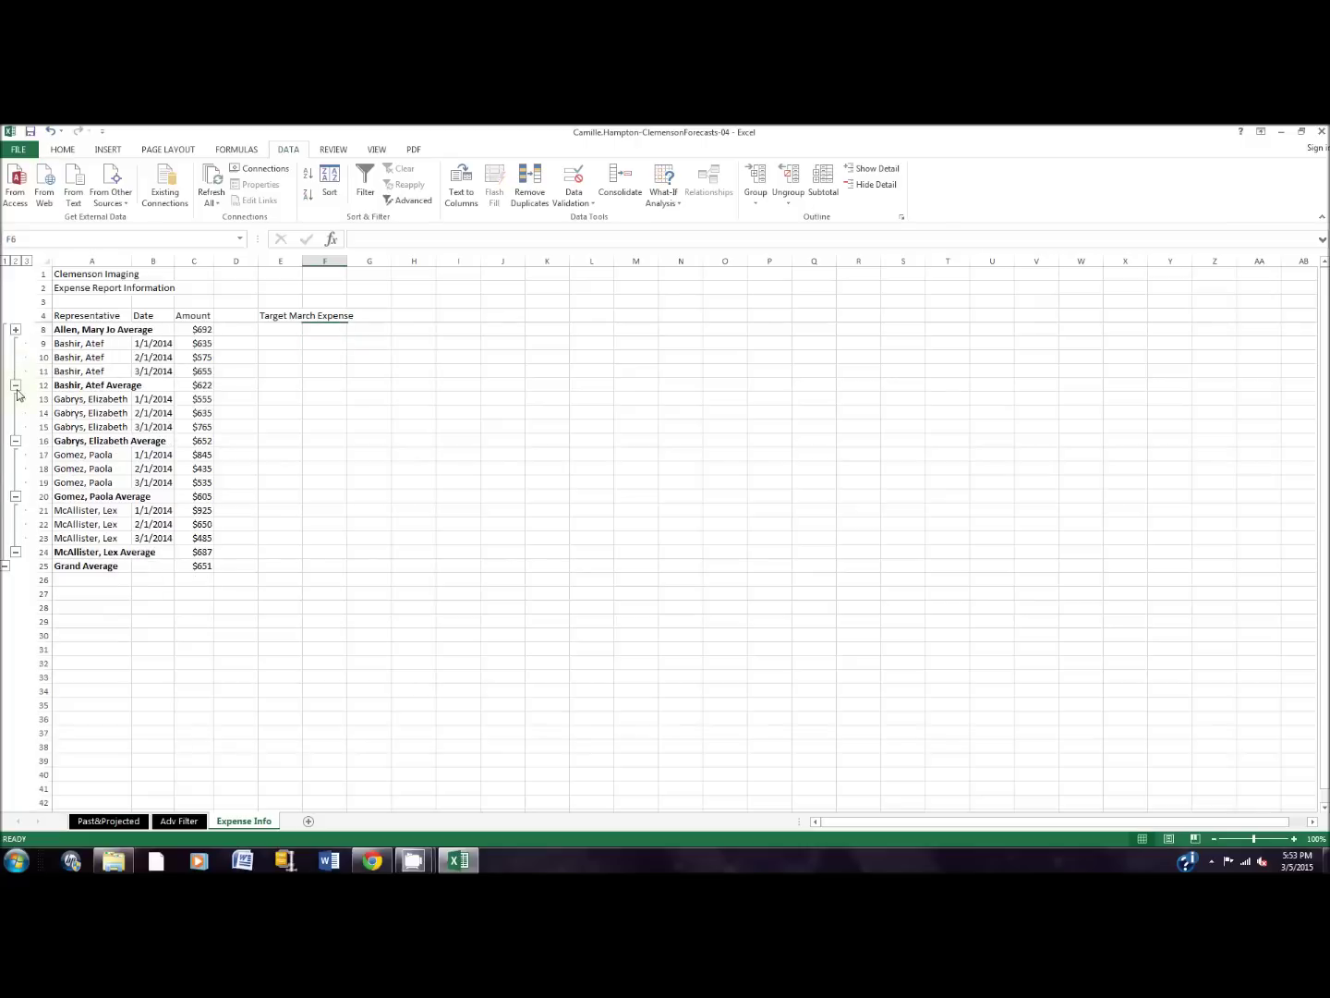
click(17, 387)
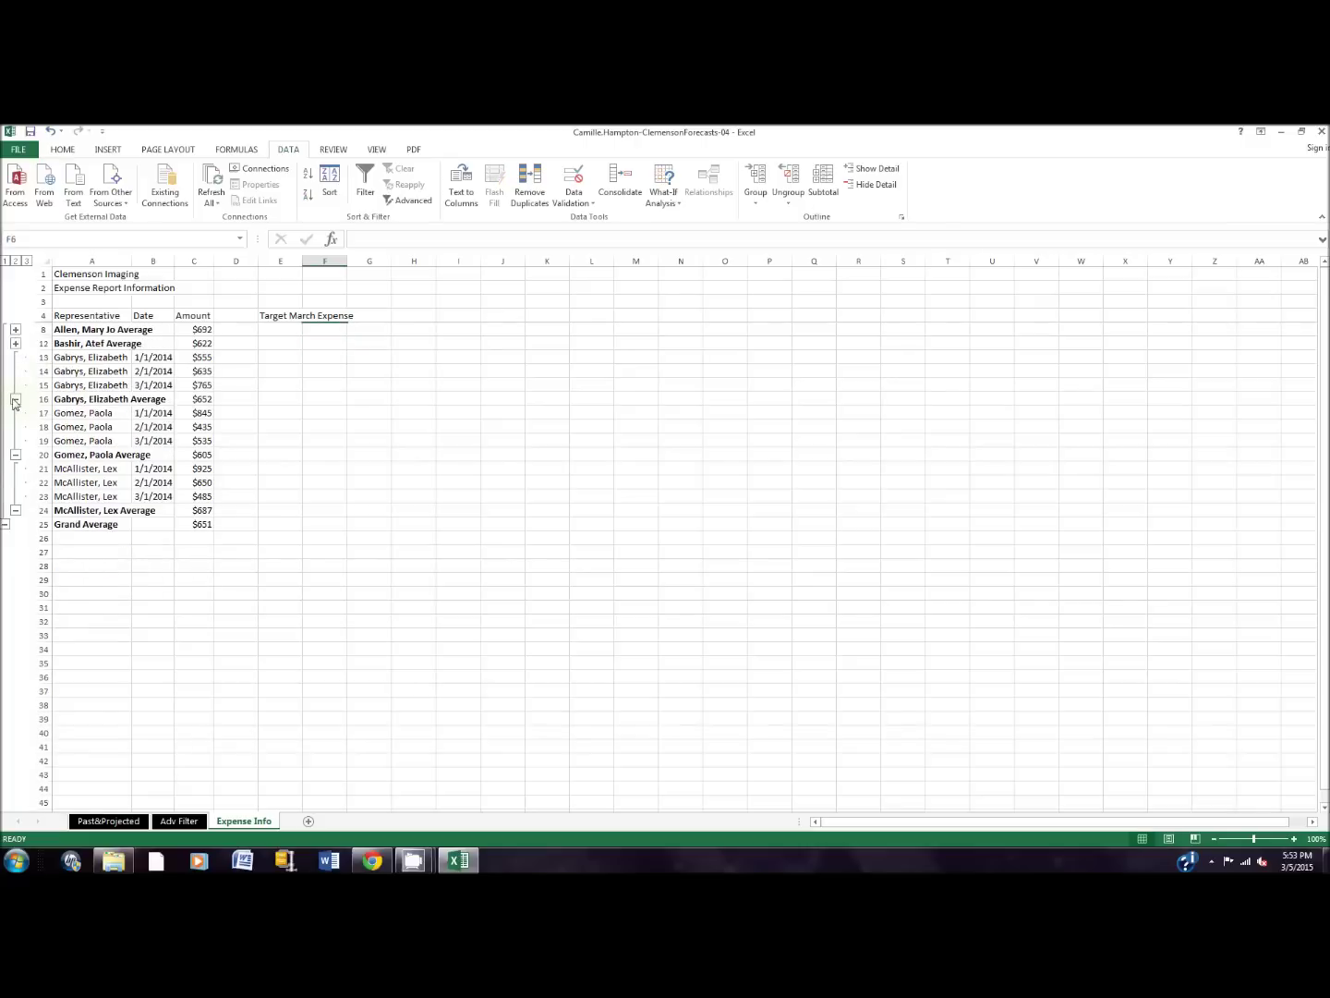
click(14, 400)
click(15, 412)
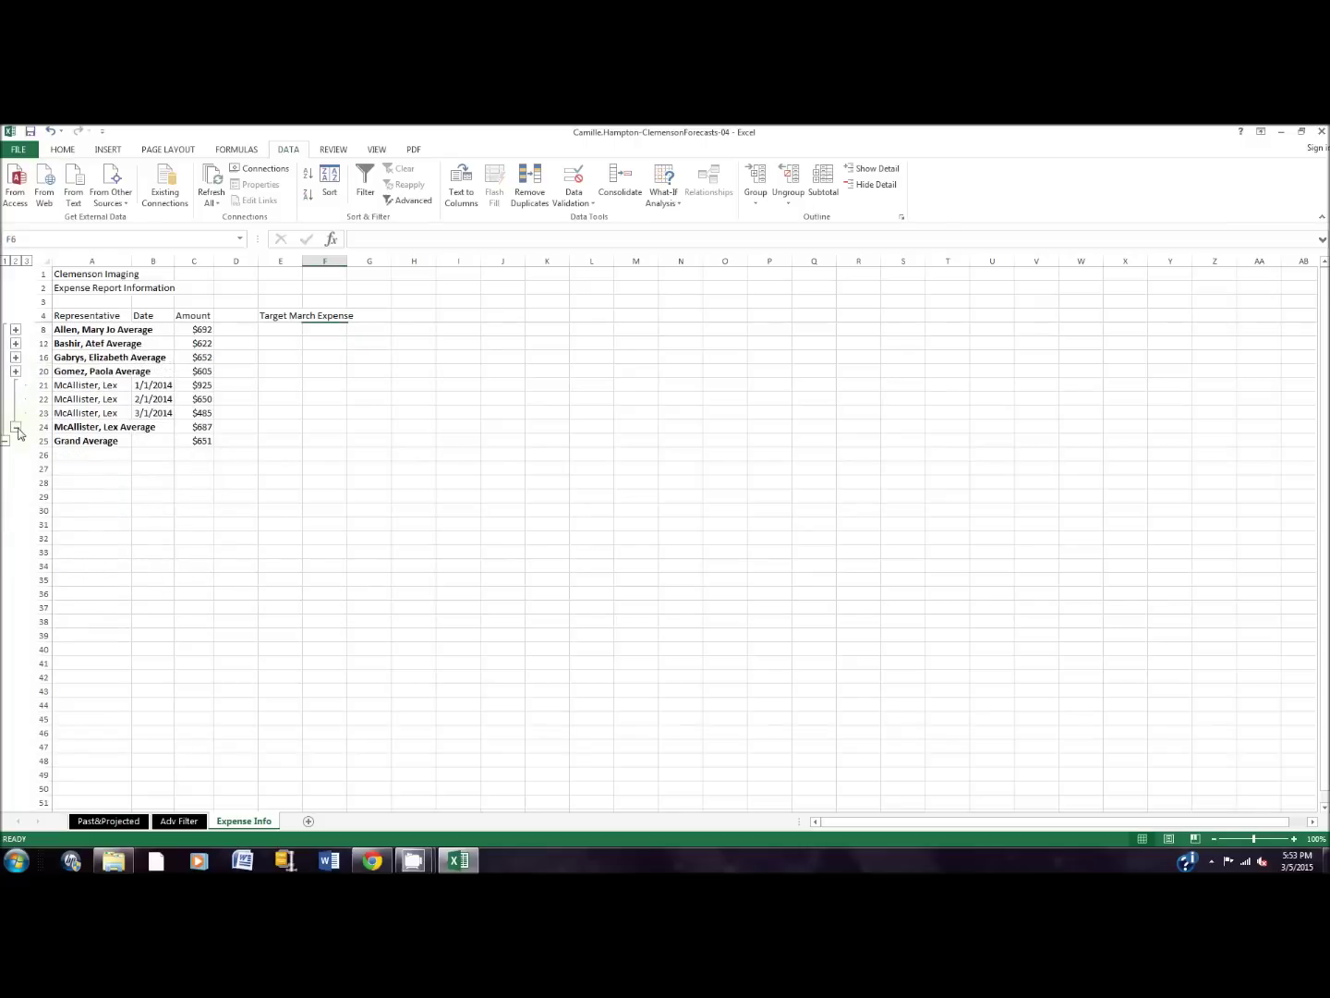
click(17, 429)
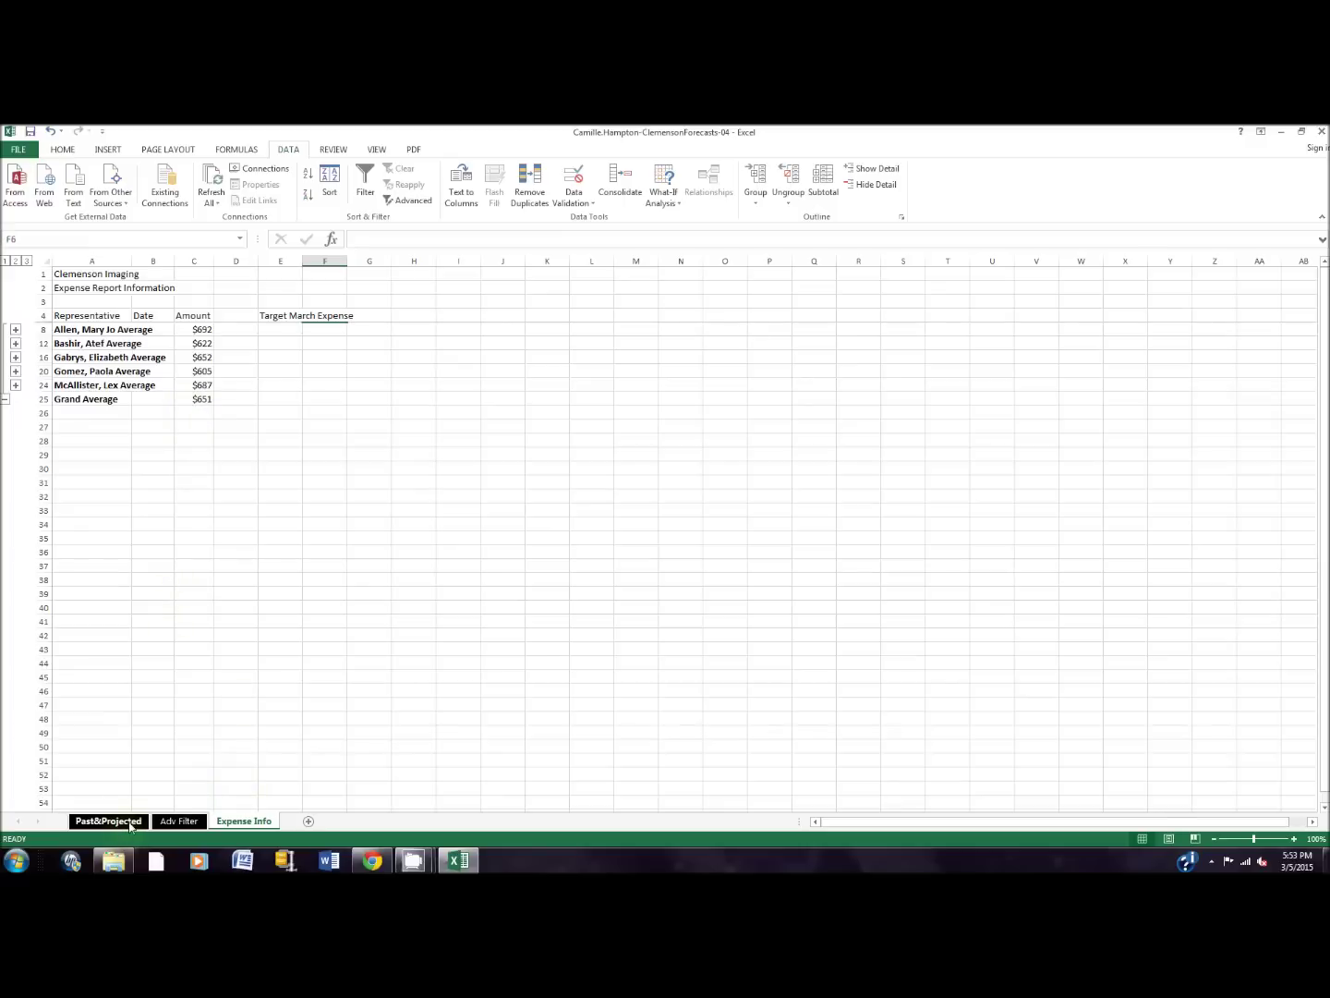
click(129, 824)
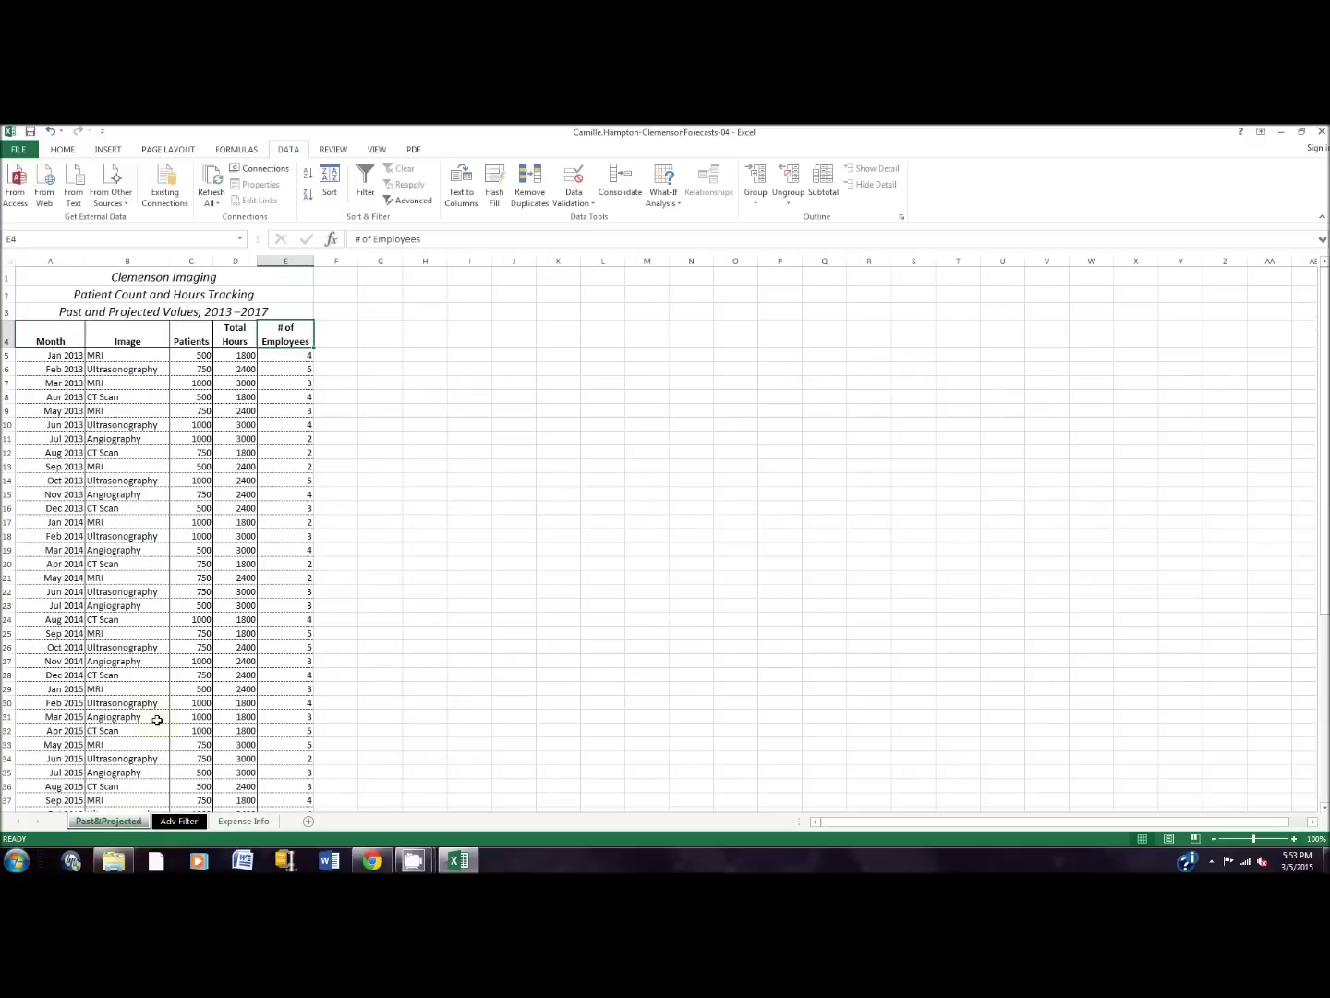
Step: Select A4:E60 and create a PivotTable on a new sheet through Quick Analysis
click(102, 238)
text(a4:e60)
key(Return)
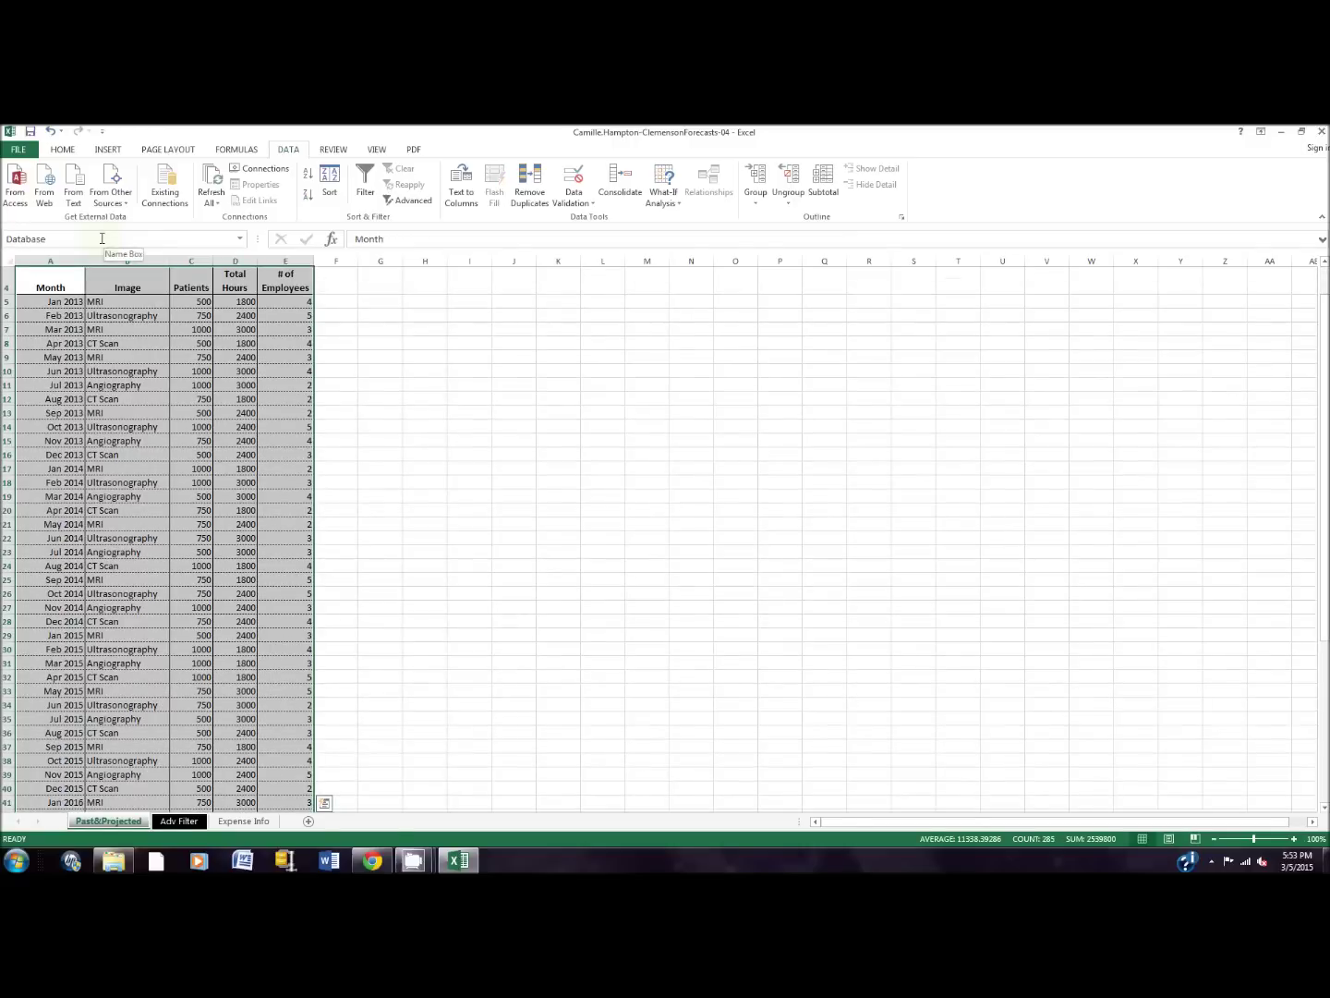
click(325, 803)
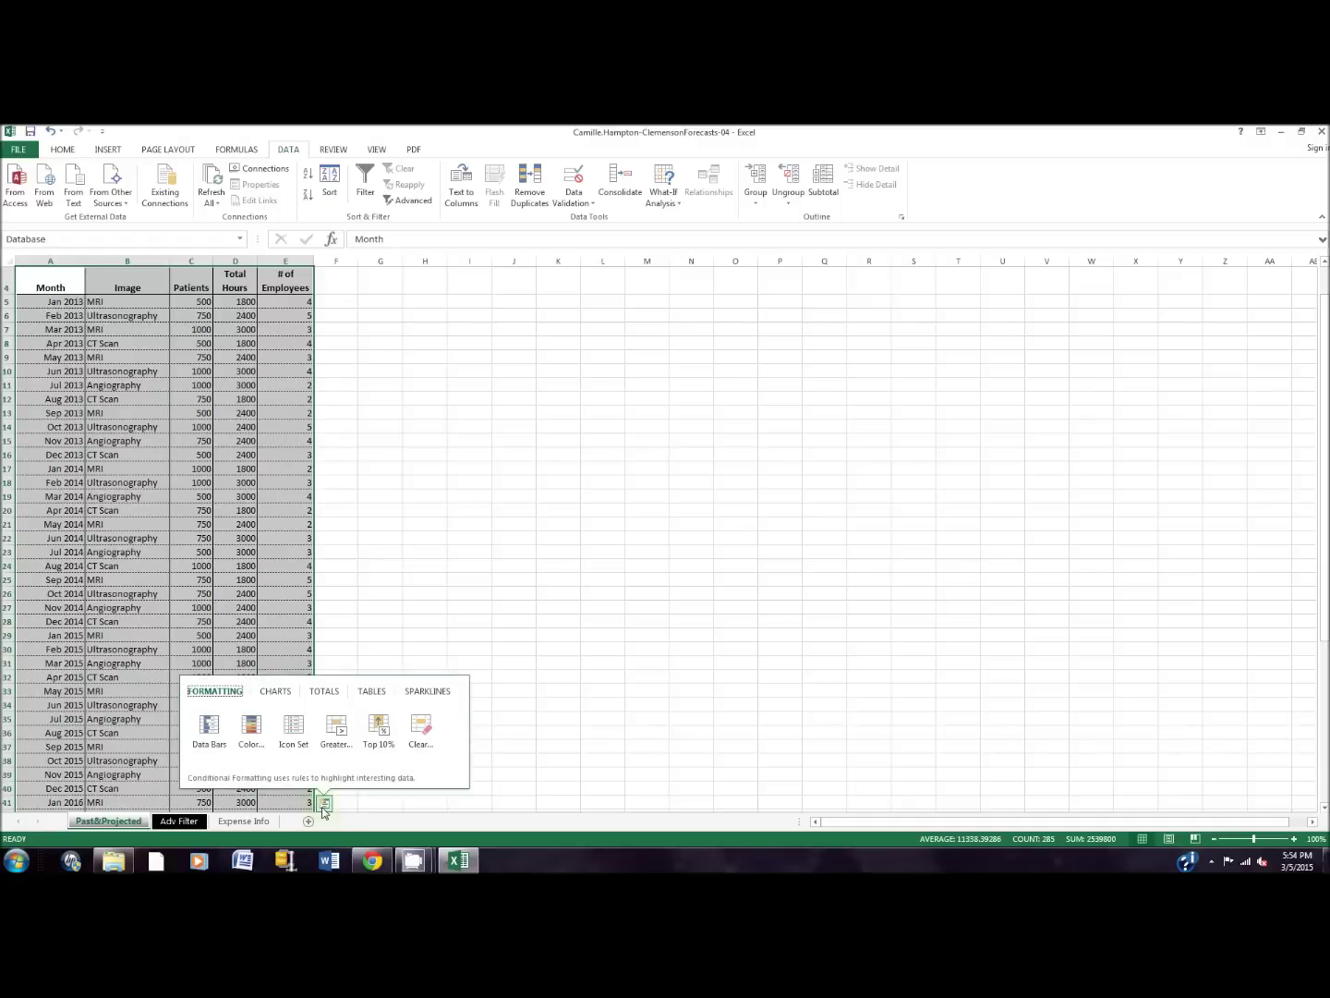
click(372, 693)
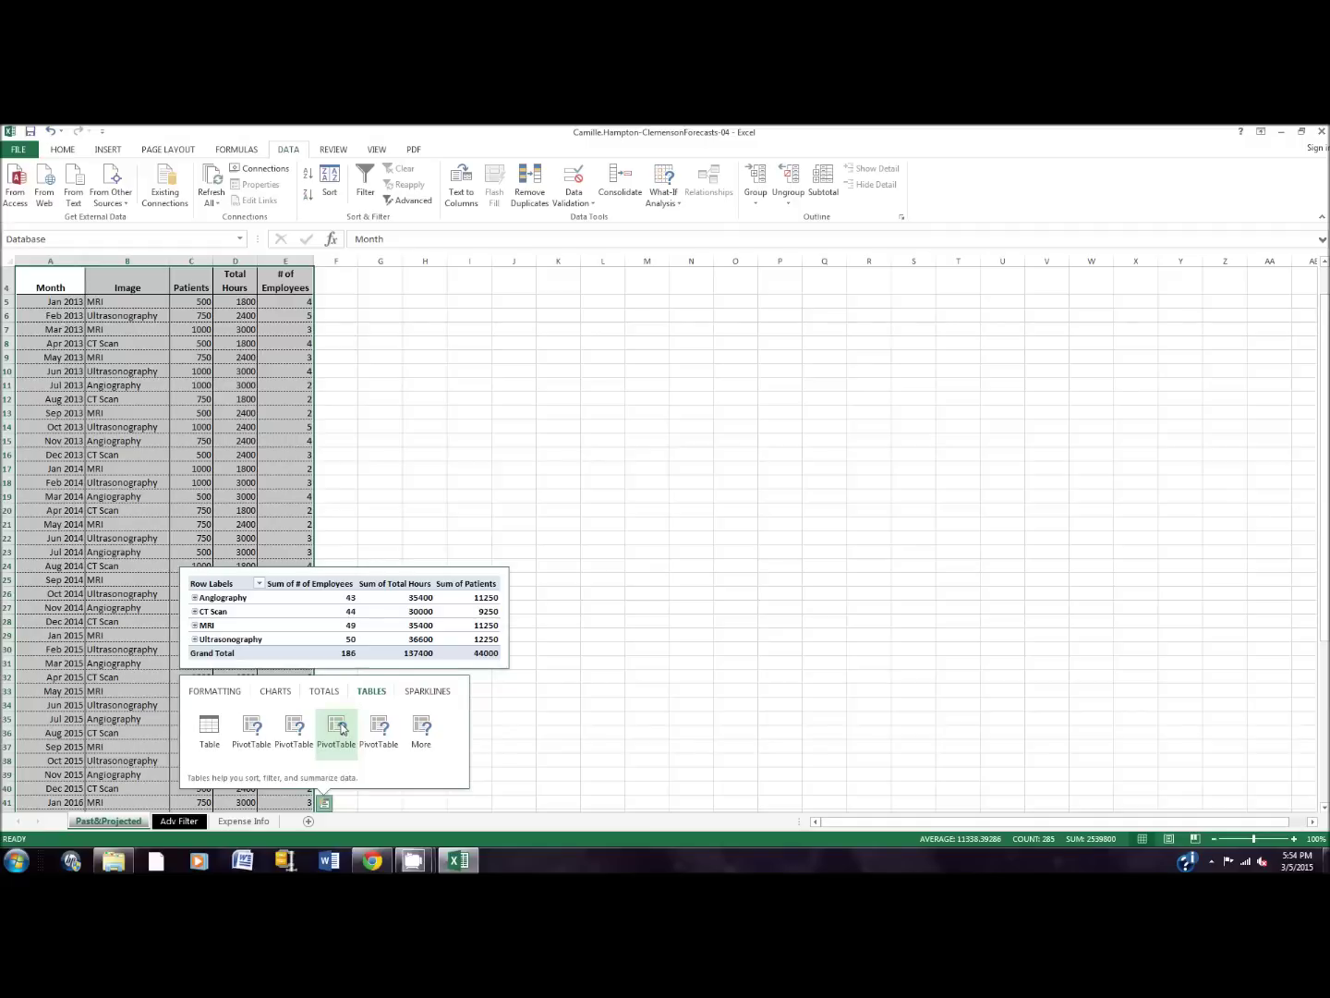
click(339, 728)
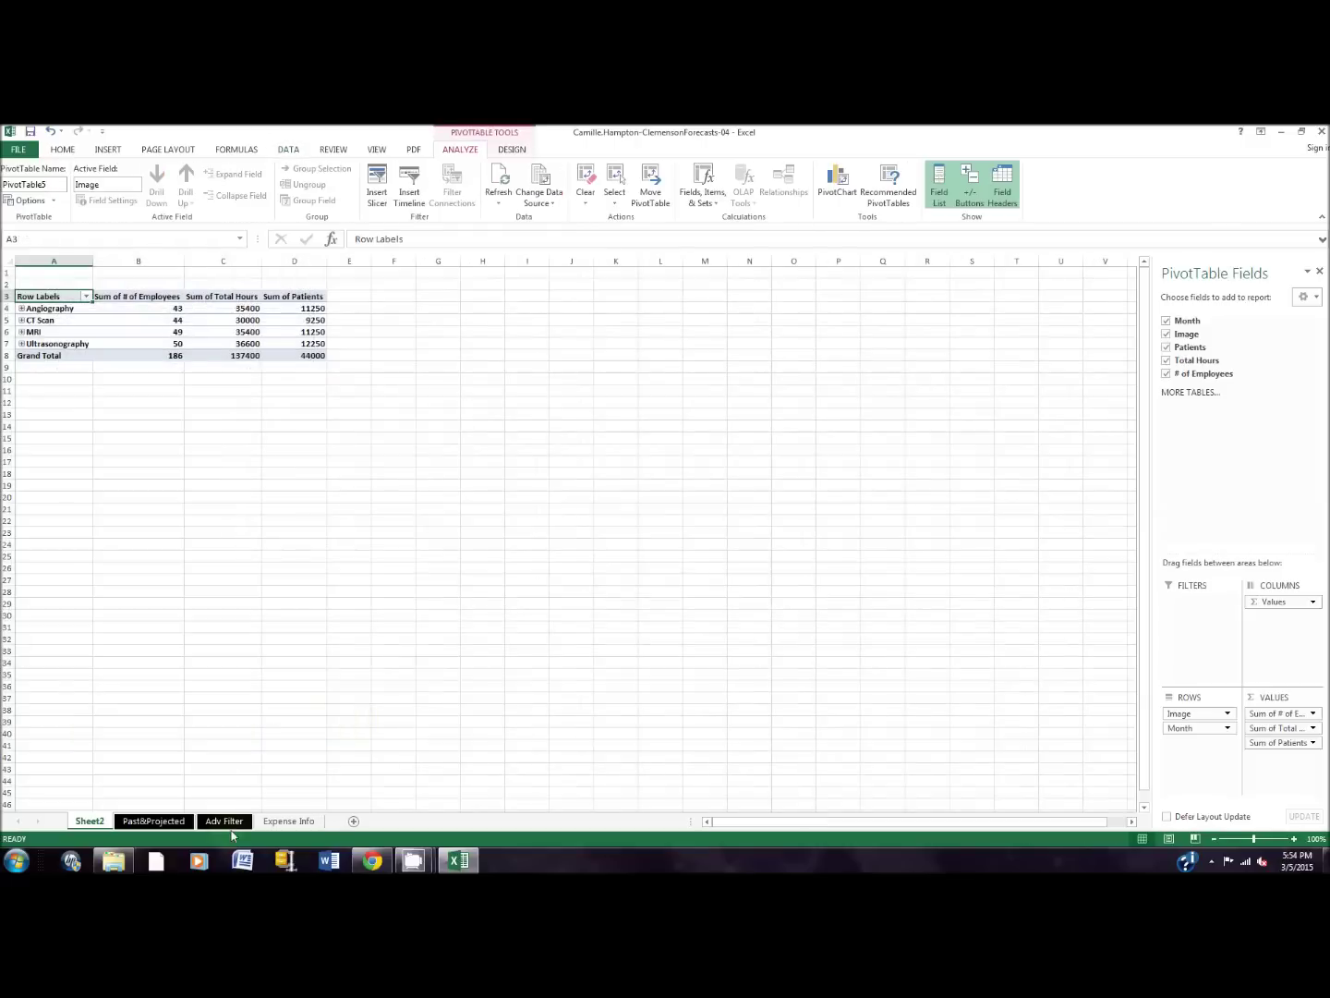
Step: Rename Sheet2 to 'PivotTable' and select cell B4 inside the pivot table
double_click(100, 819)
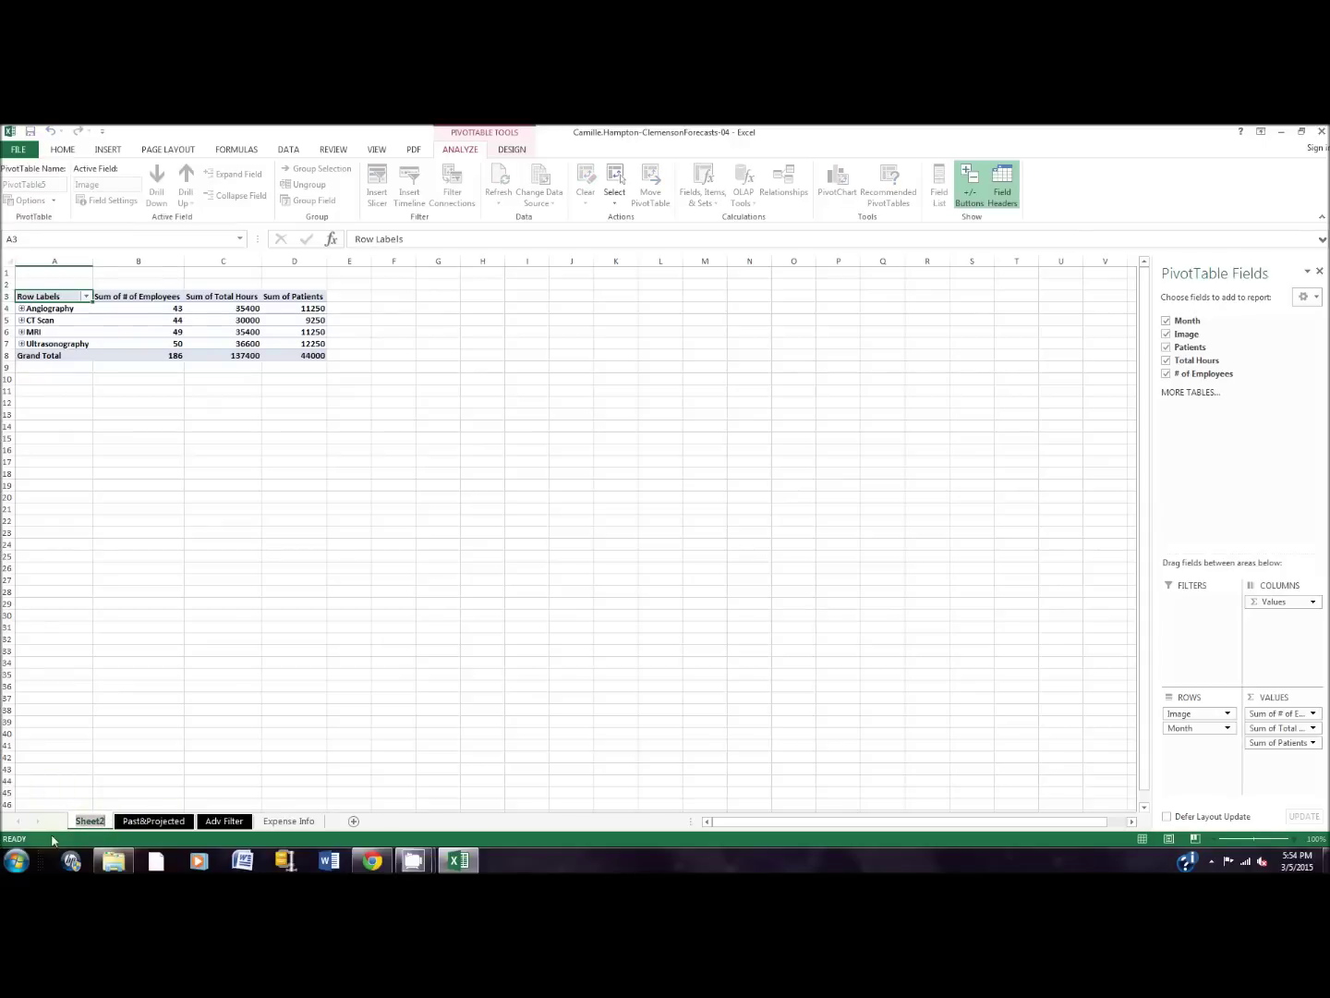
text(Po)
key(BackSpace)
text(iv)
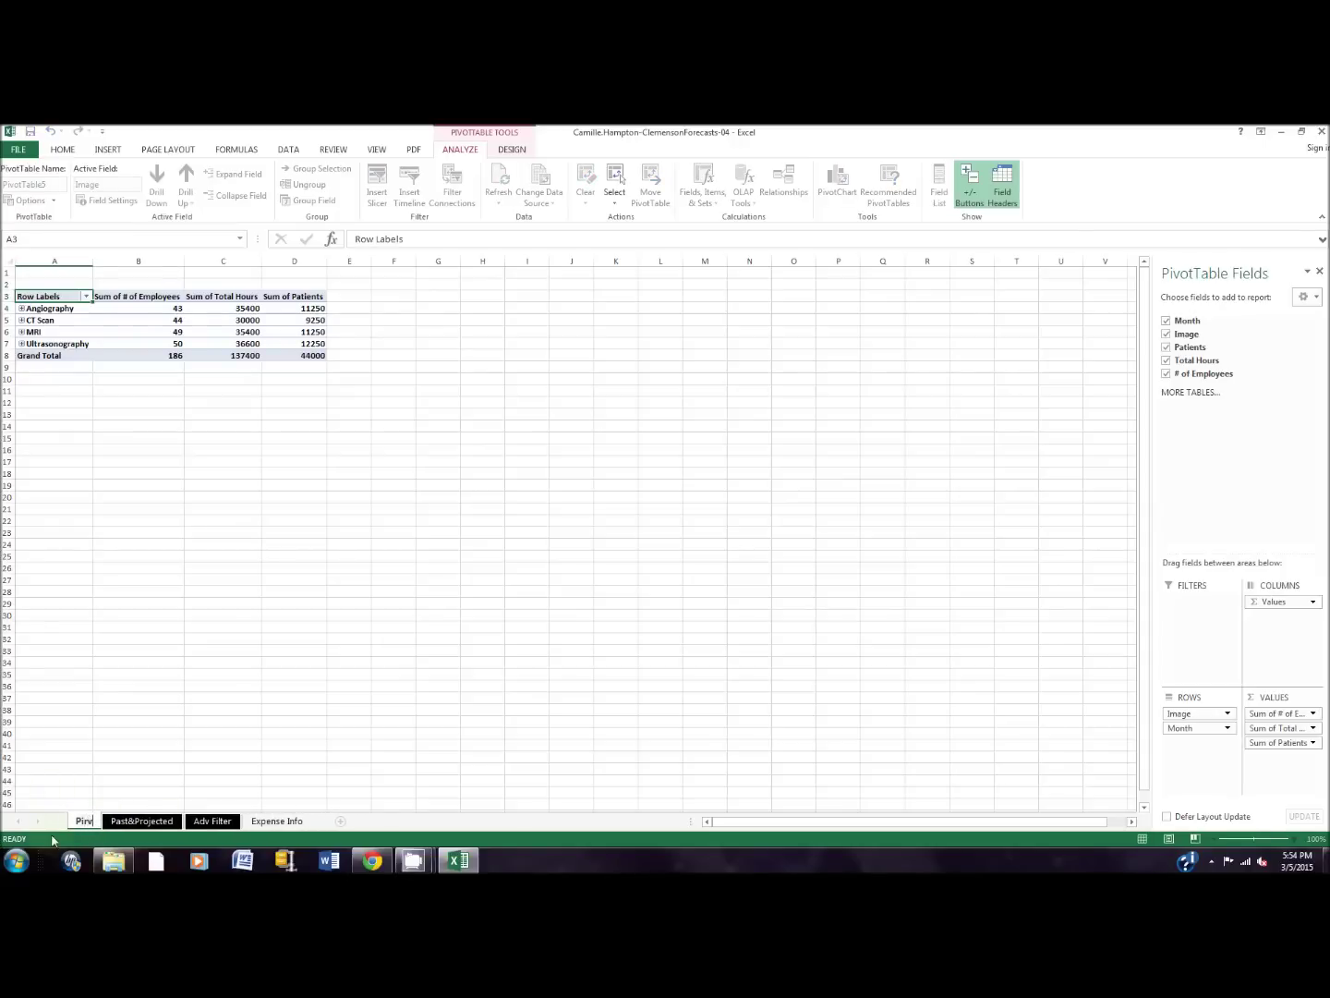
text(otTable)
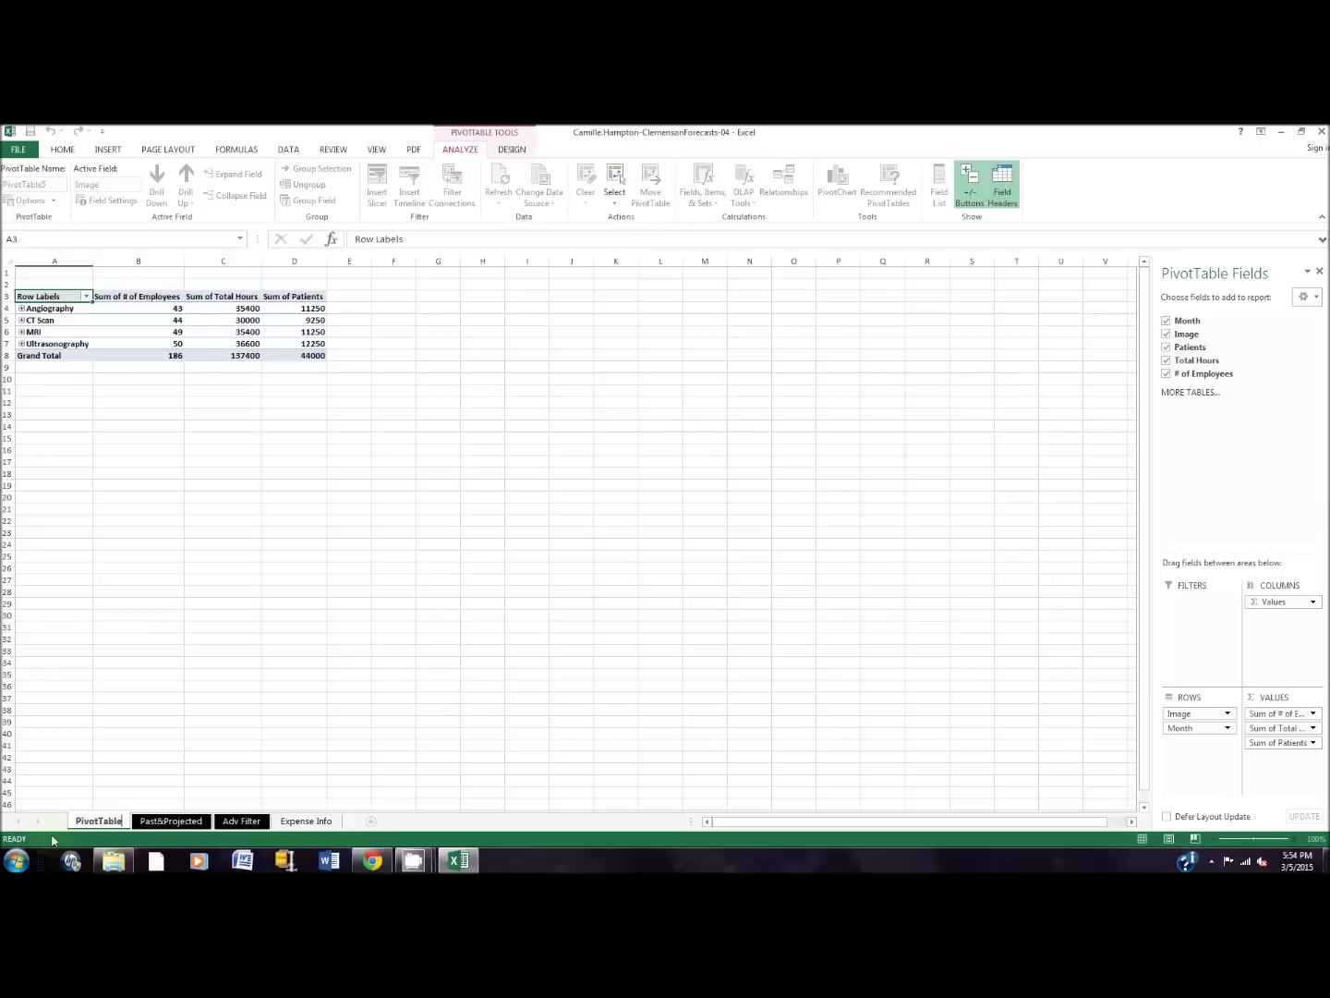
key(Return)
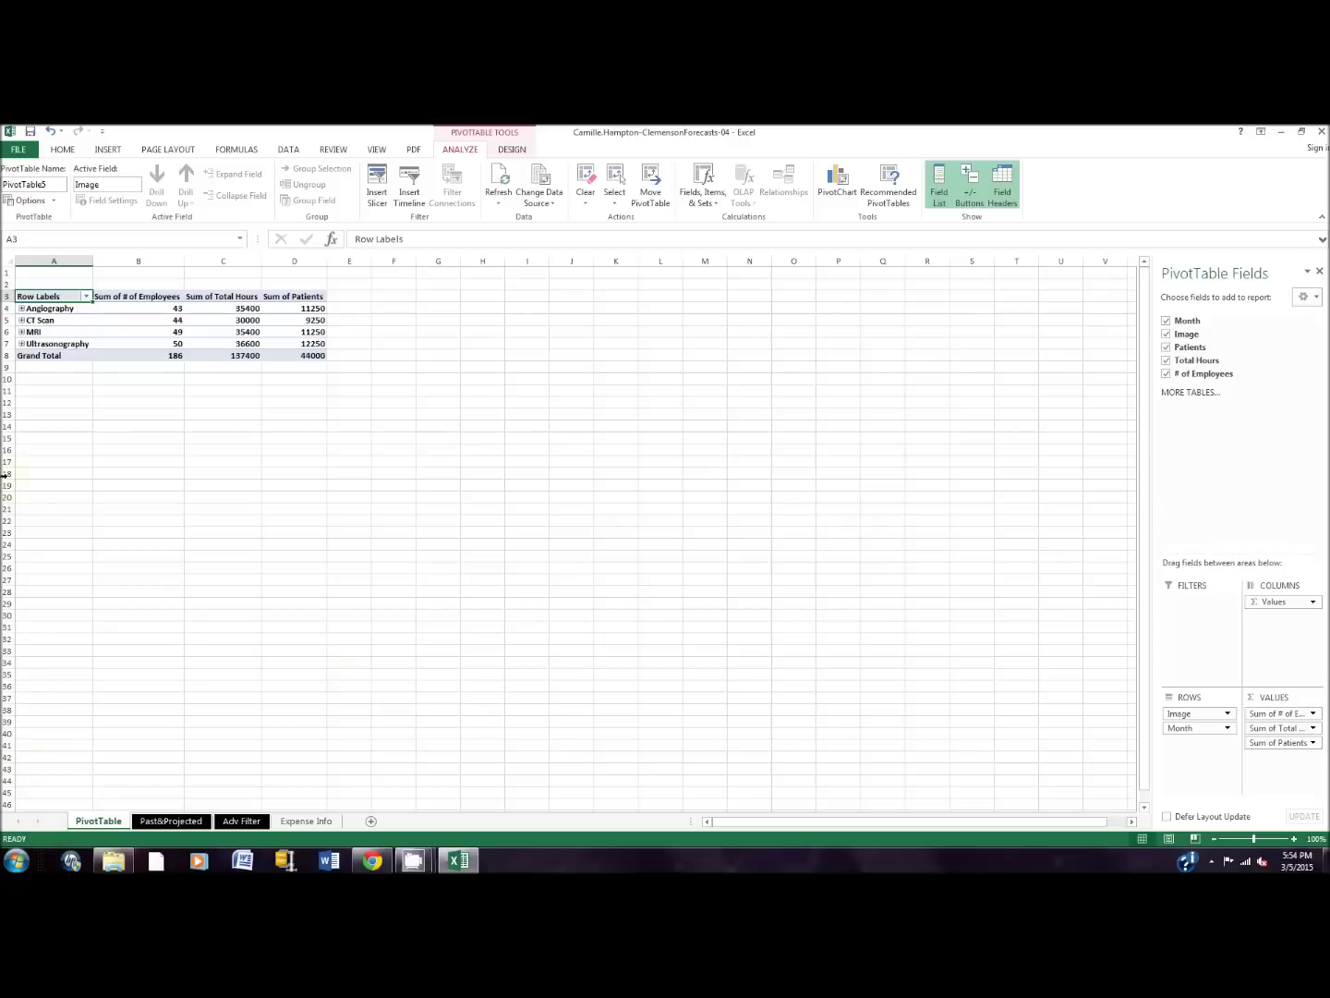
click(128, 310)
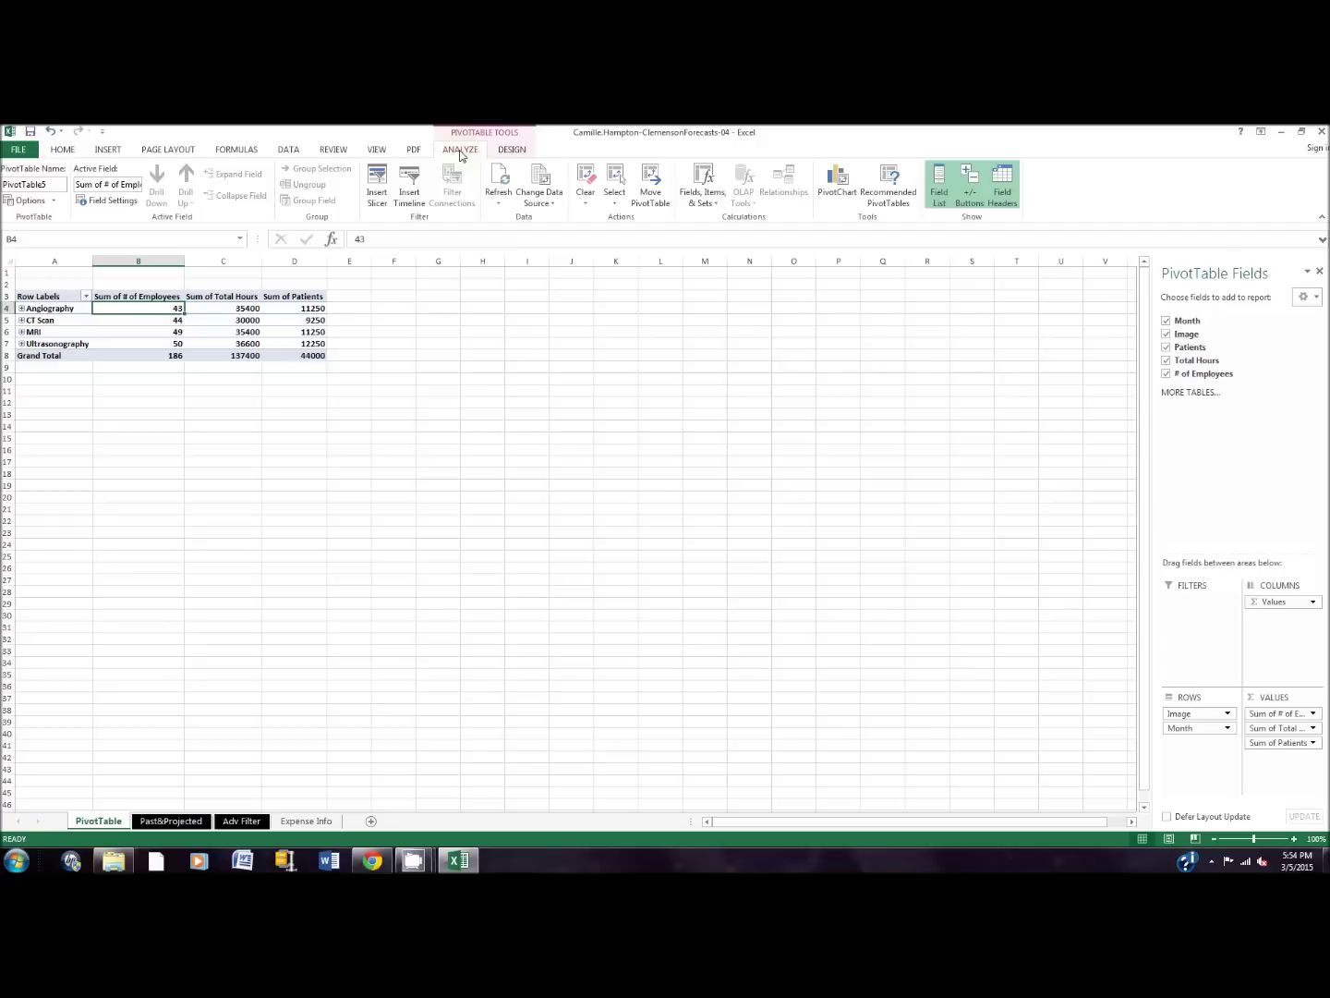
Step: Insert a Line with Markers PivotChart from the pivot table
click(839, 191)
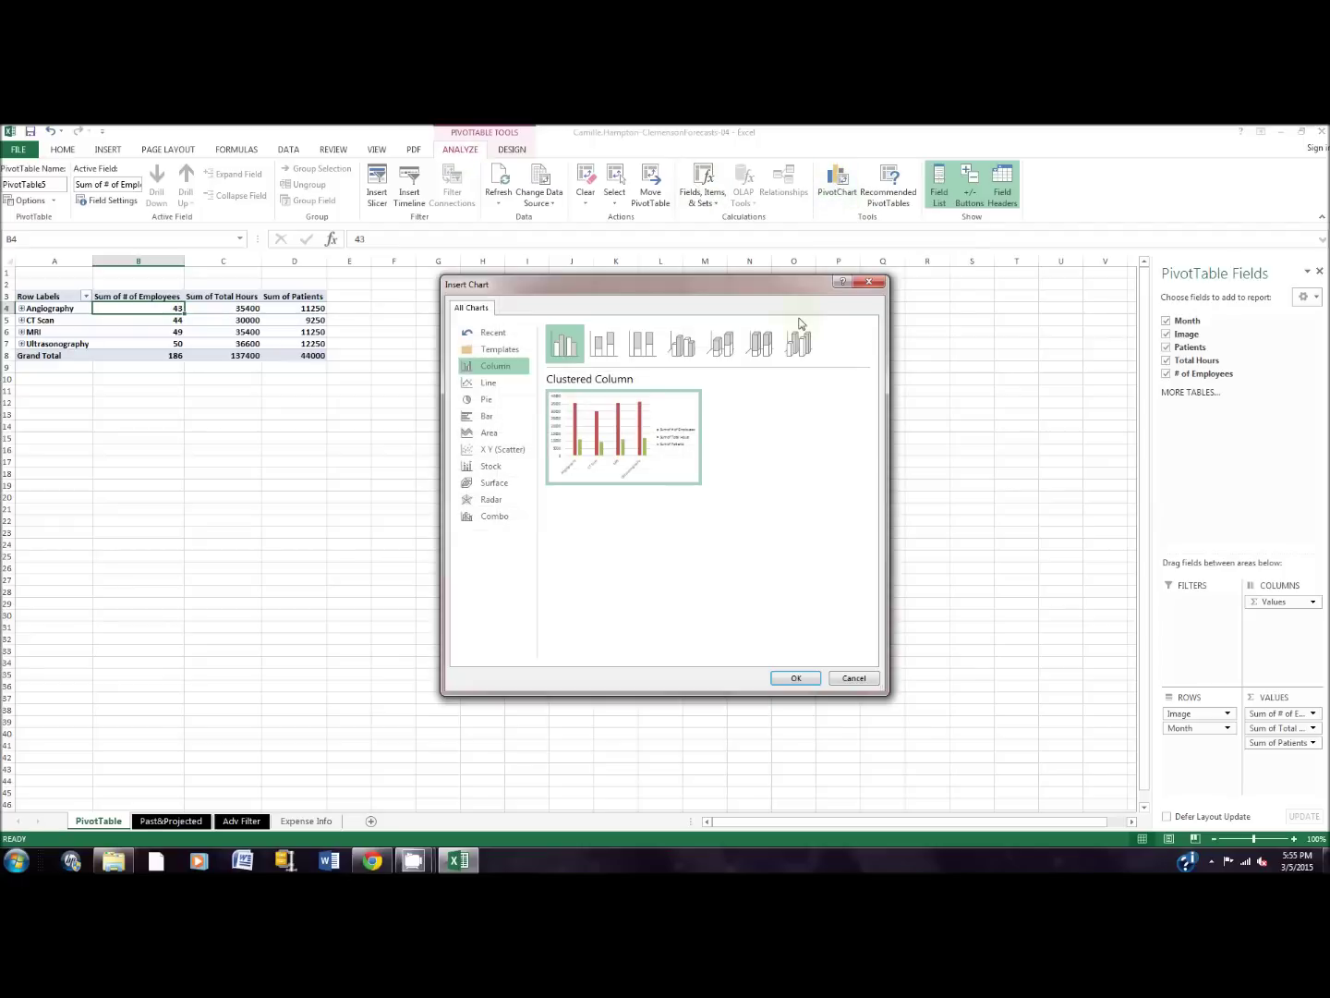
click(507, 386)
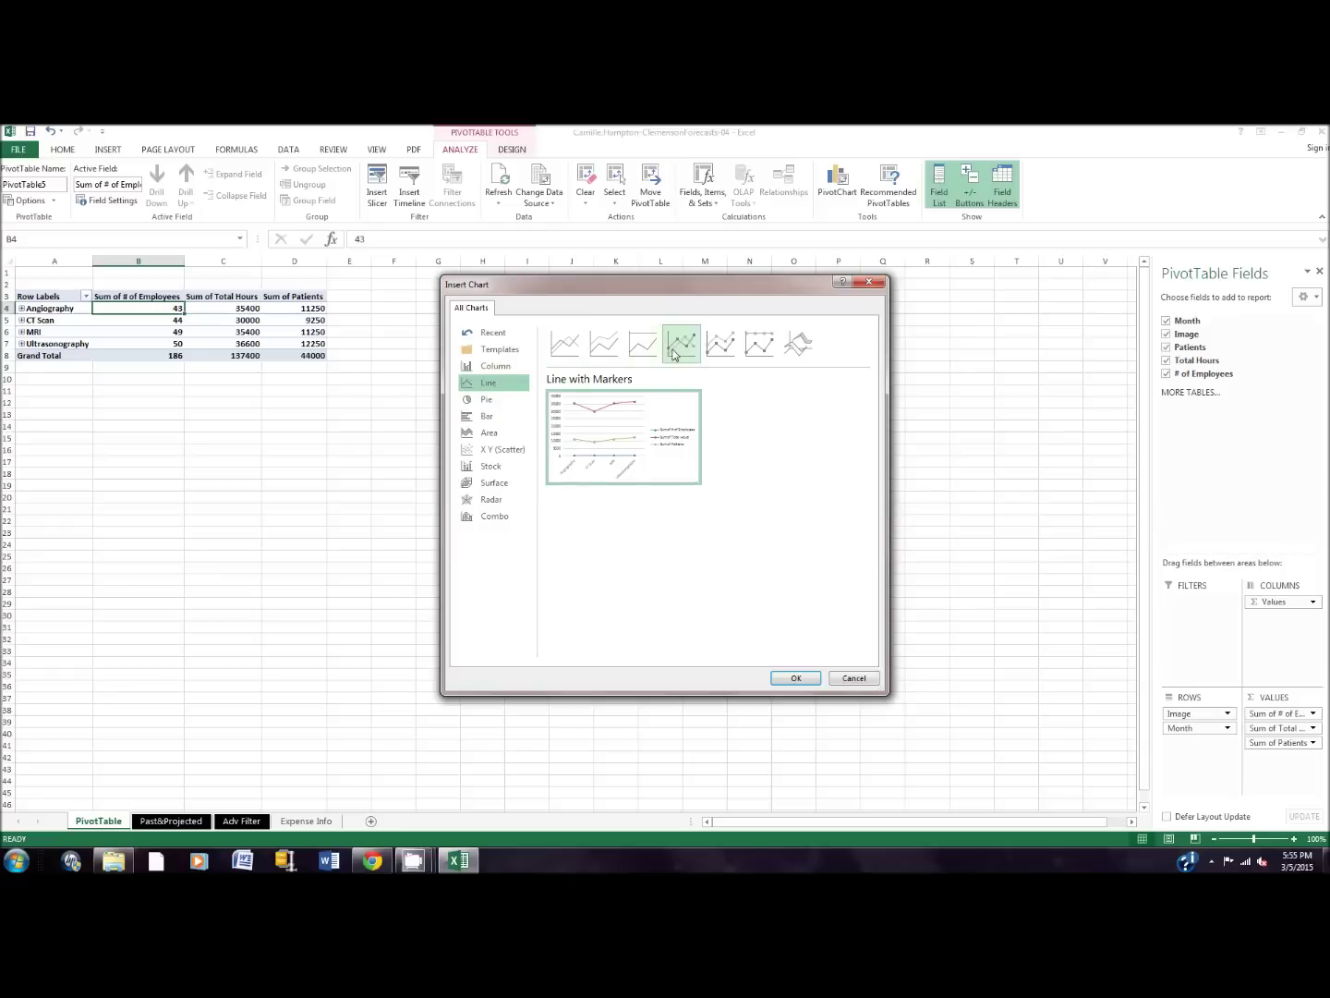
click(793, 680)
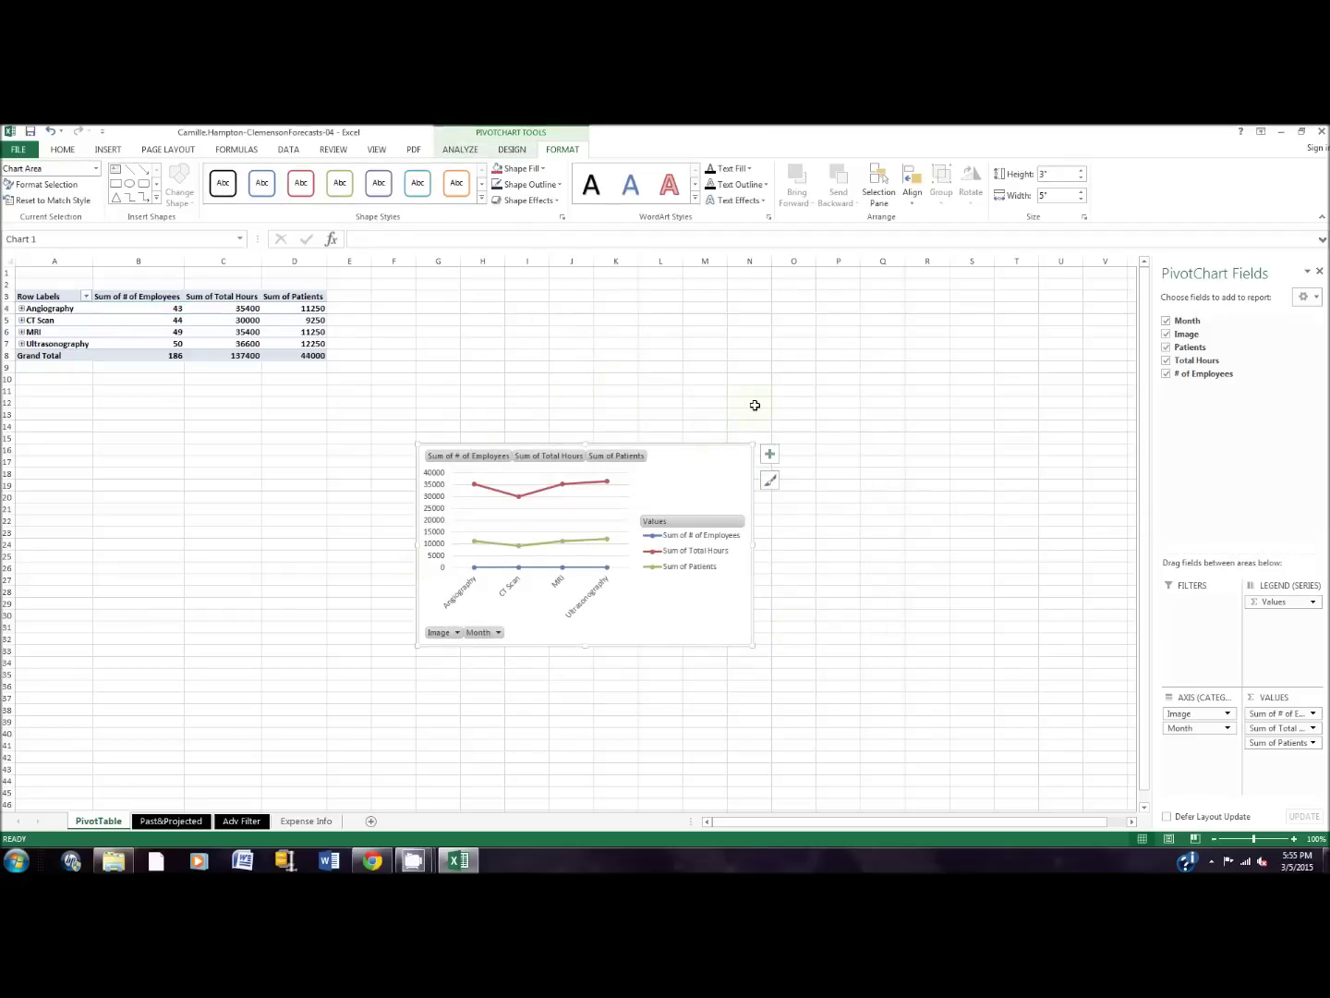
Step: Move the PivotChart beside the pivot table and remove # of Employees, leaving Total Hours and Patients
mouse_move(713, 446)
mouse_down()
mouse_move(683, 420)
mouse_move(620, 297)
mouse_move(667, 290)
mouse_up()
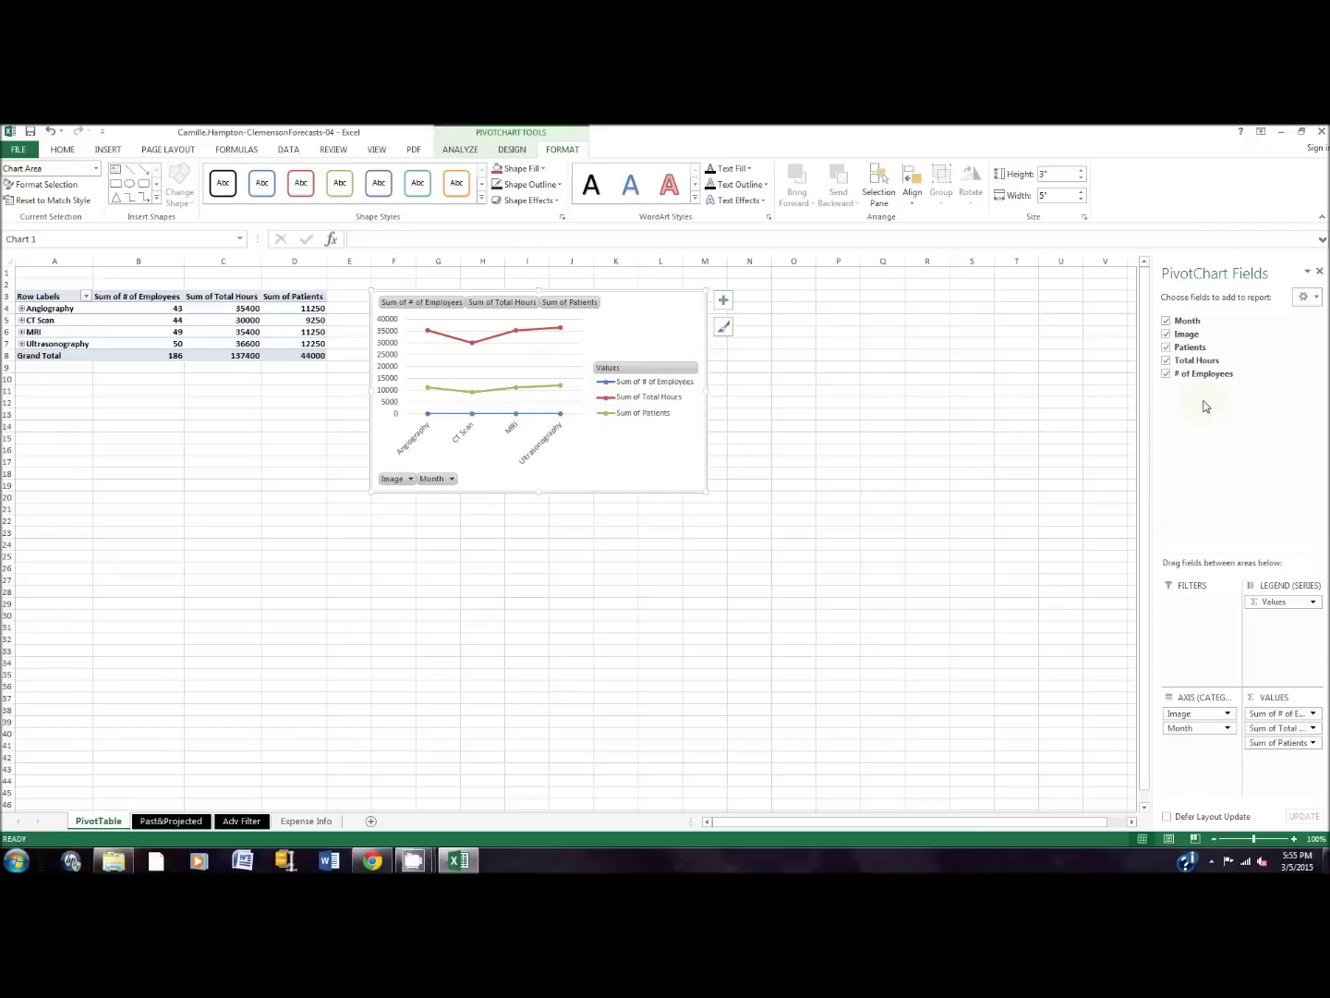
click(1167, 374)
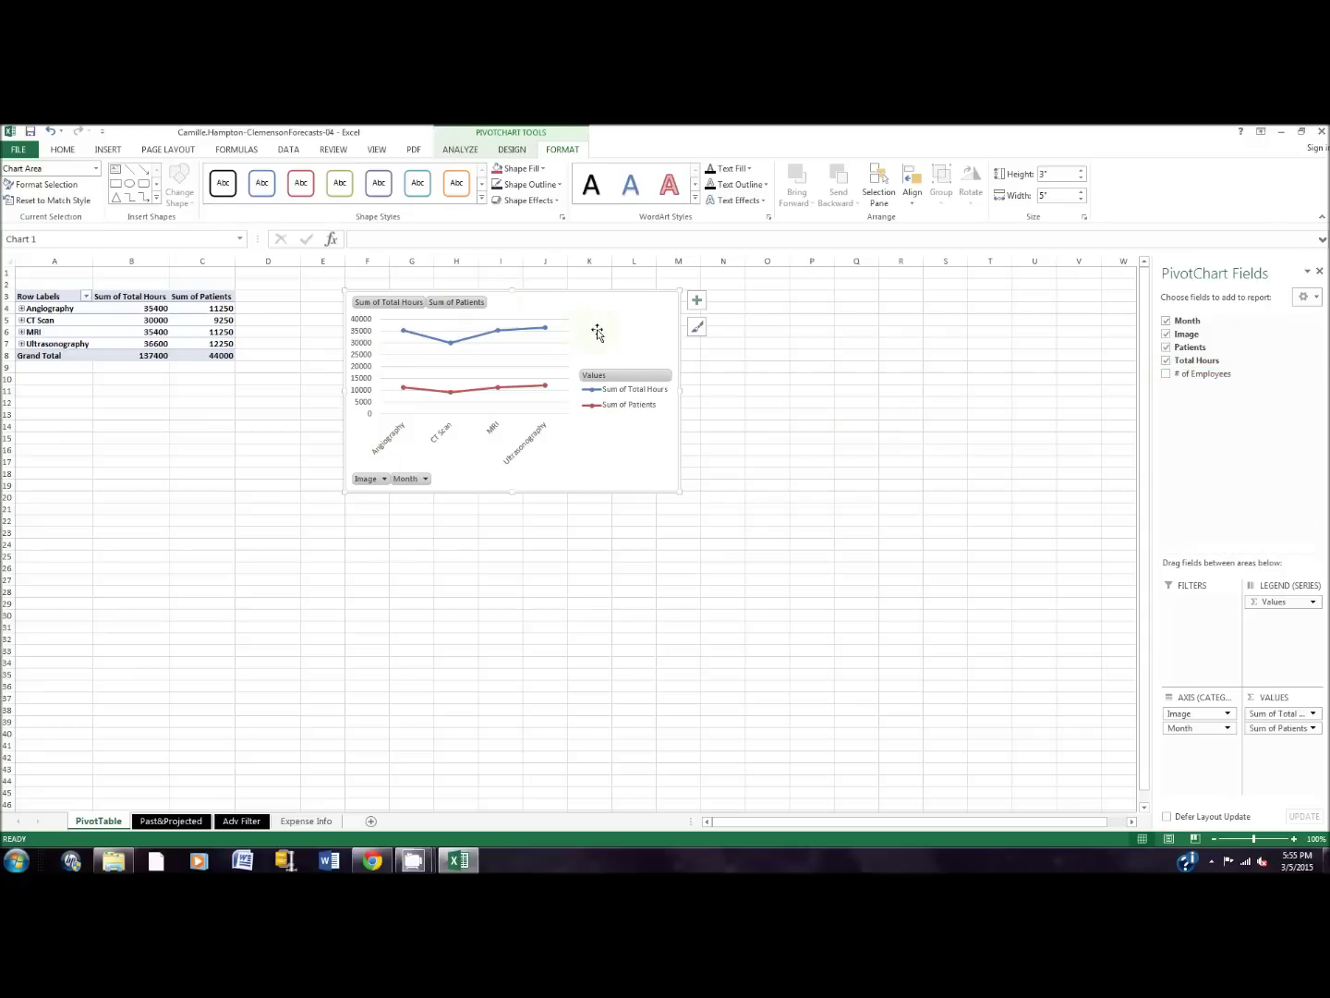
click(1167, 374)
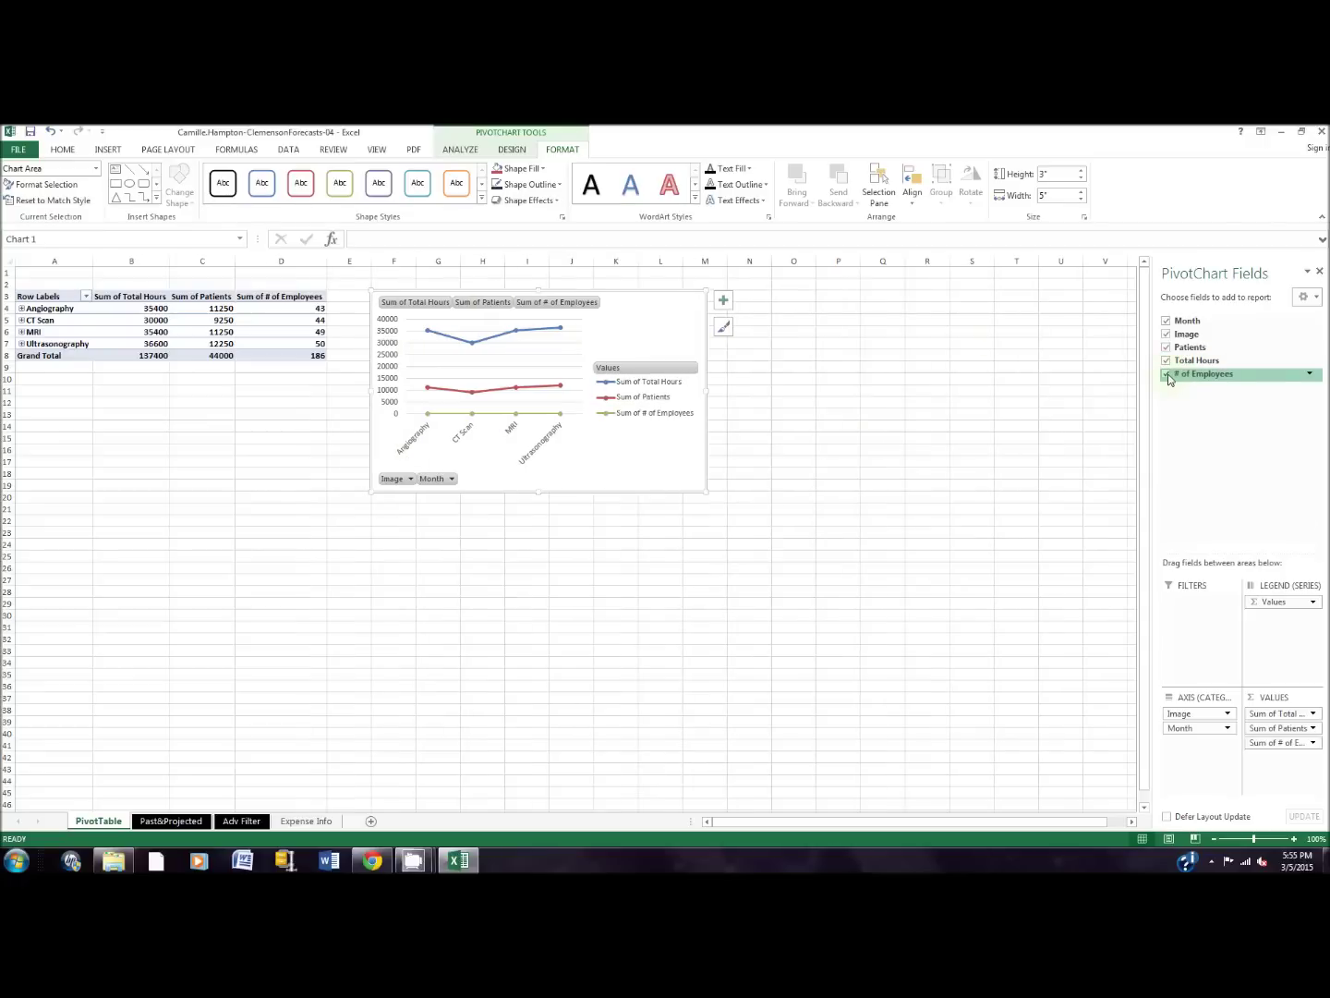
click(1168, 374)
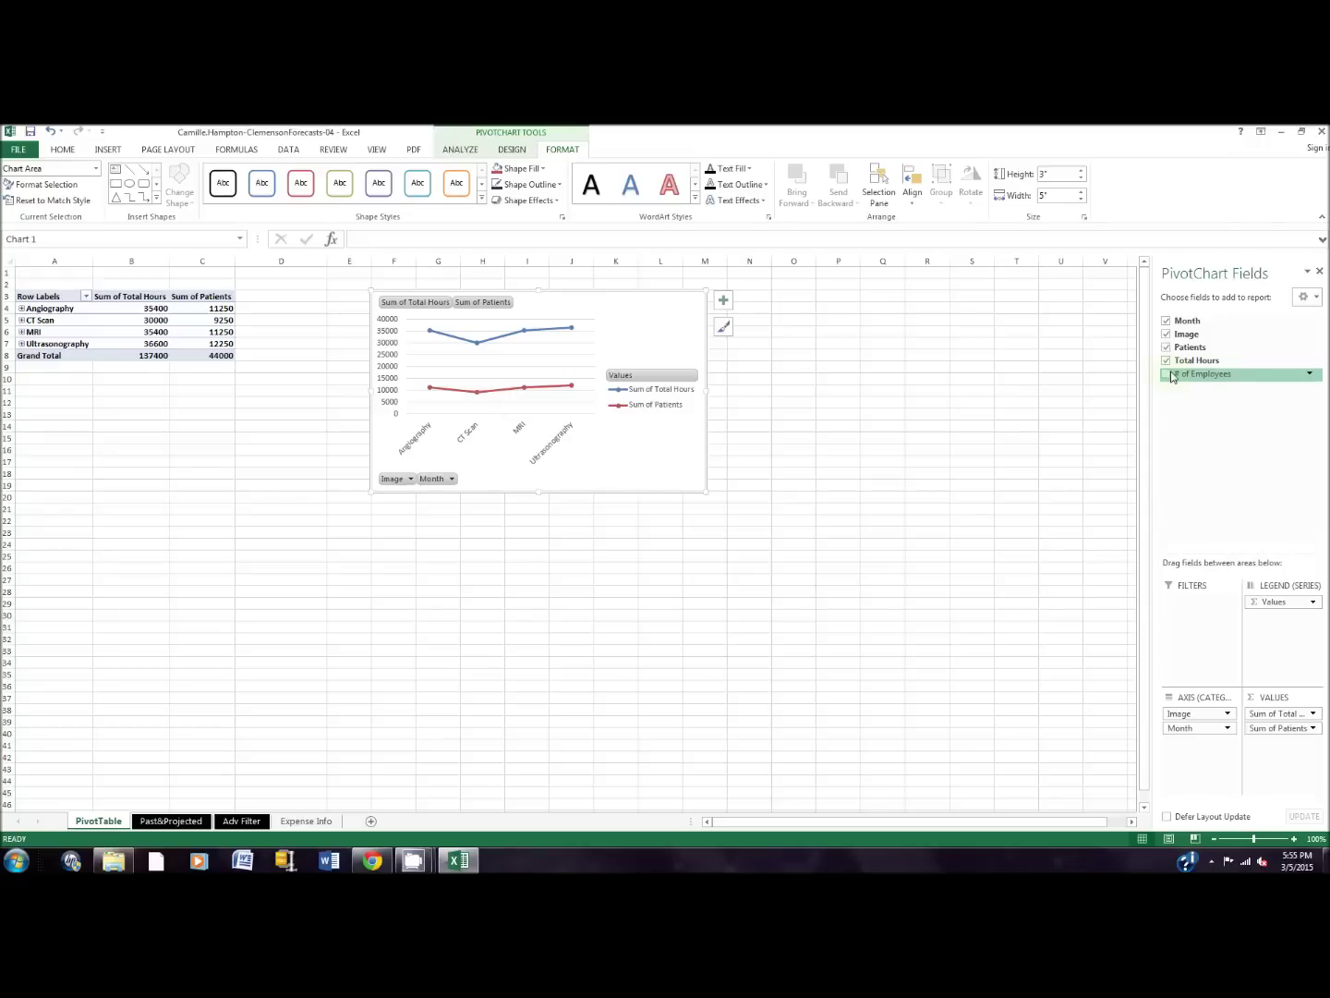
drag(1186, 381, 1187, 382)
drag(1187, 380, 1215, 395)
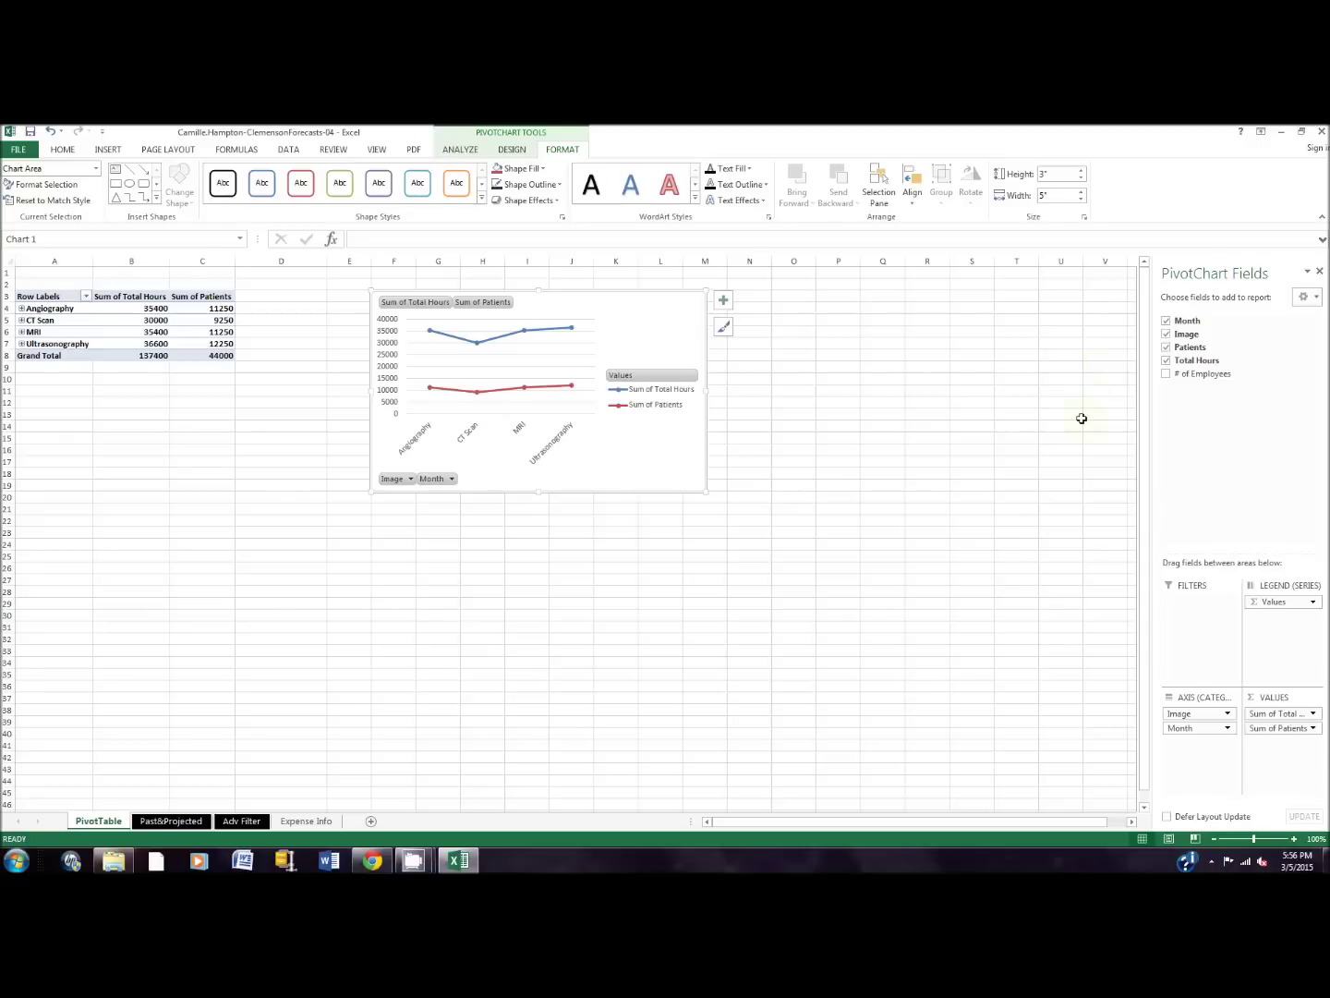
click(197, 821)
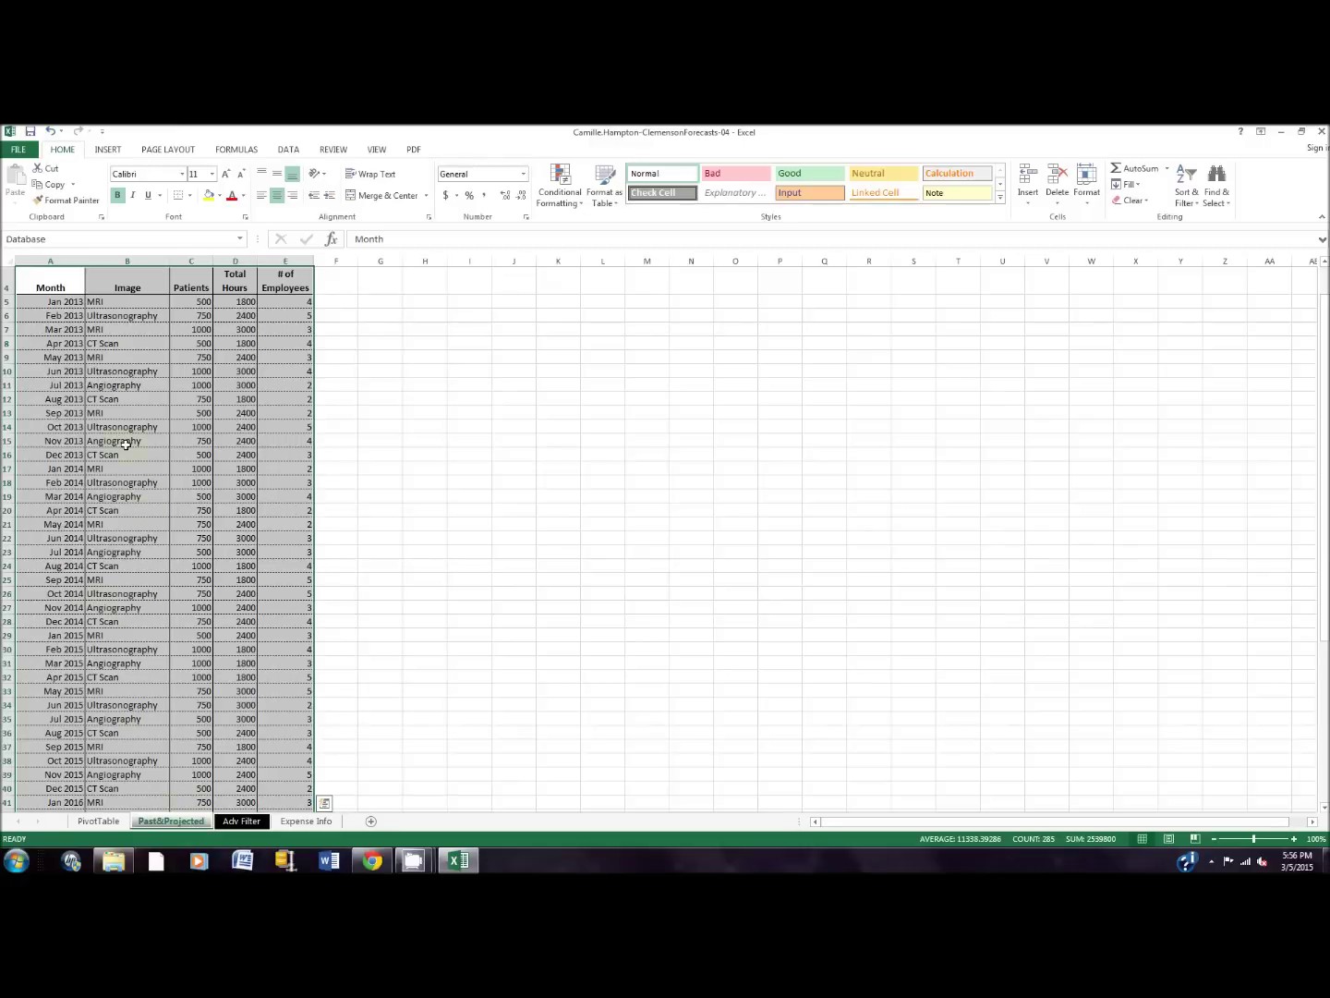
Step: Select range C5:E60 via the Name Box and open Format Cells for it
click(50, 241)
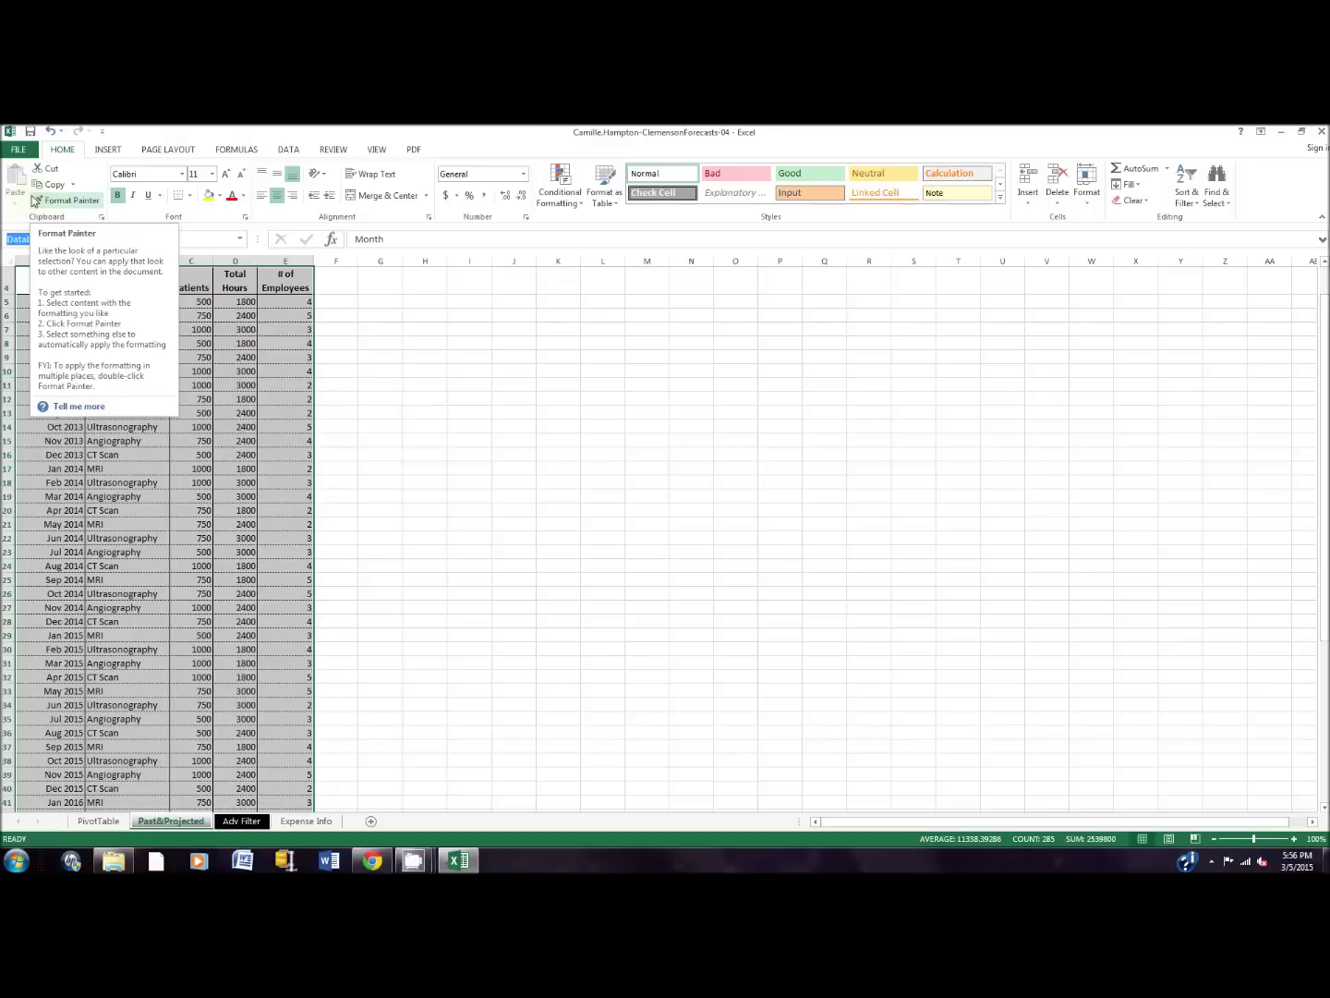
text(c)
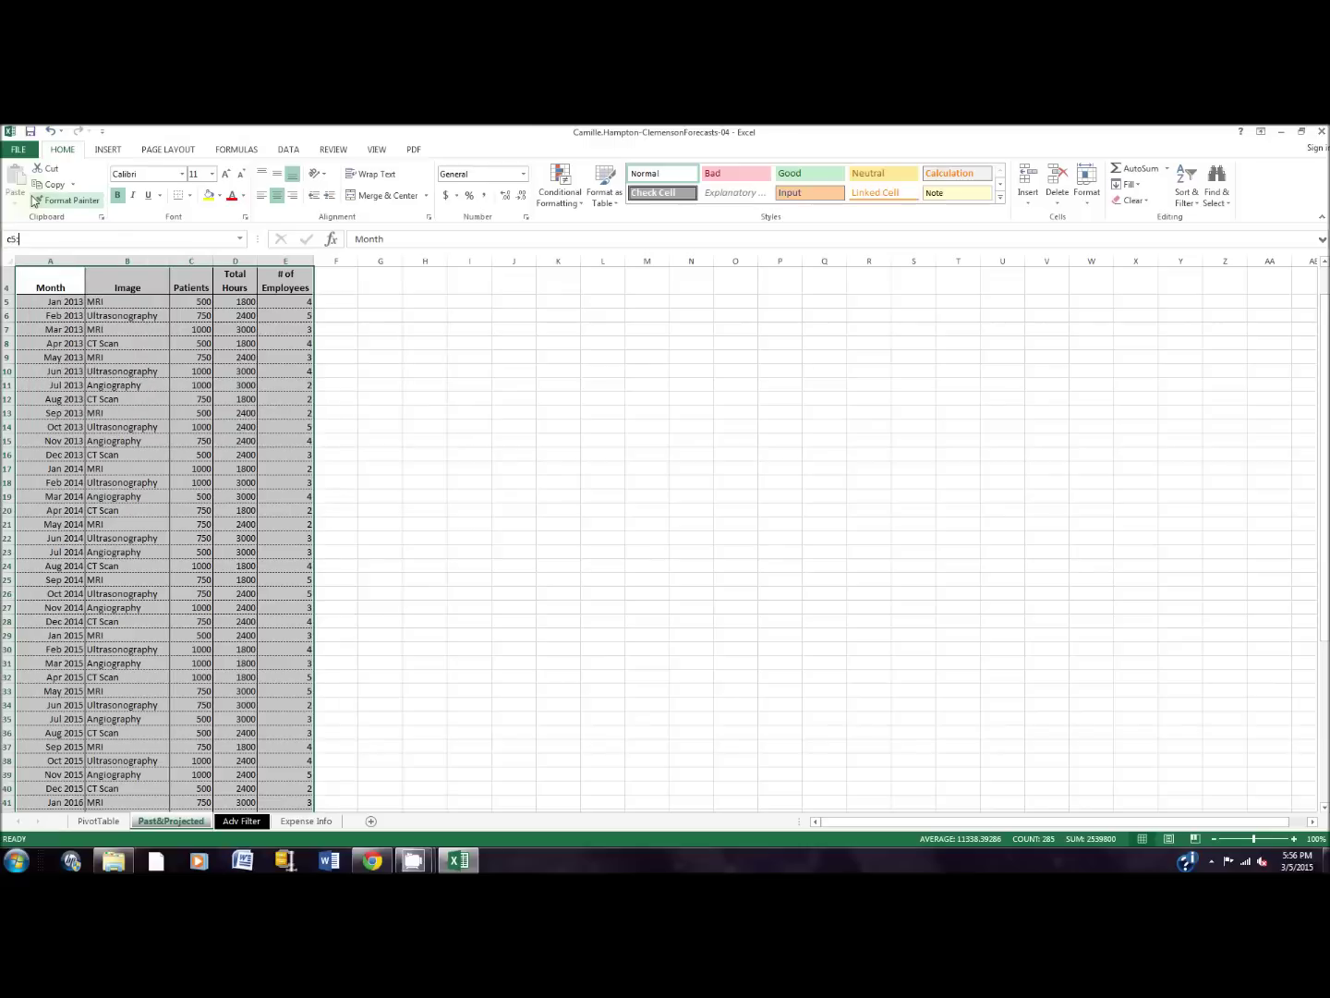
text(5:e60)
key(Return)
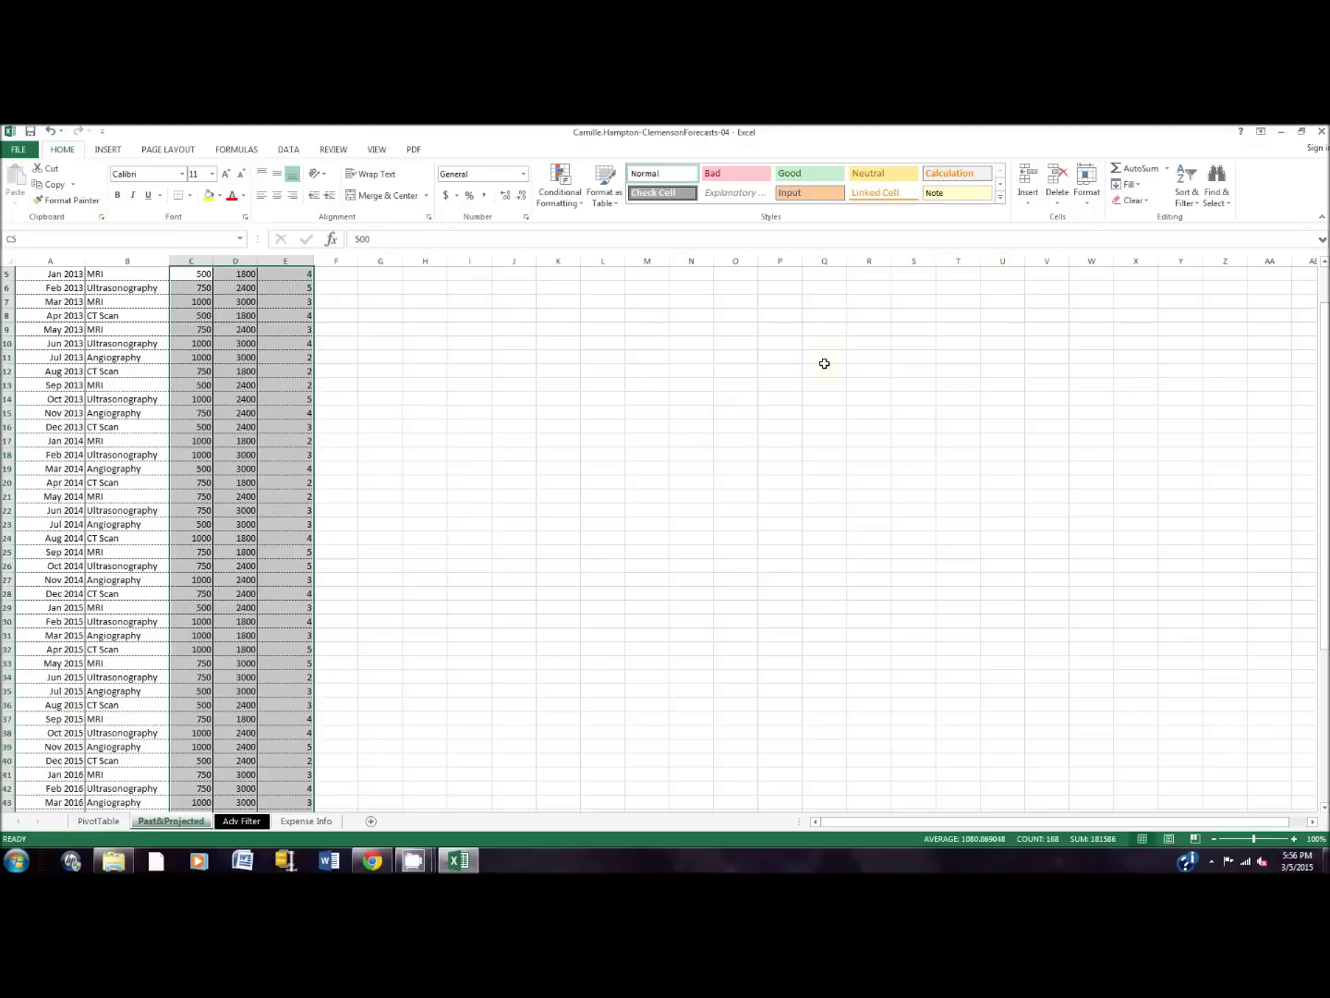
click(1087, 189)
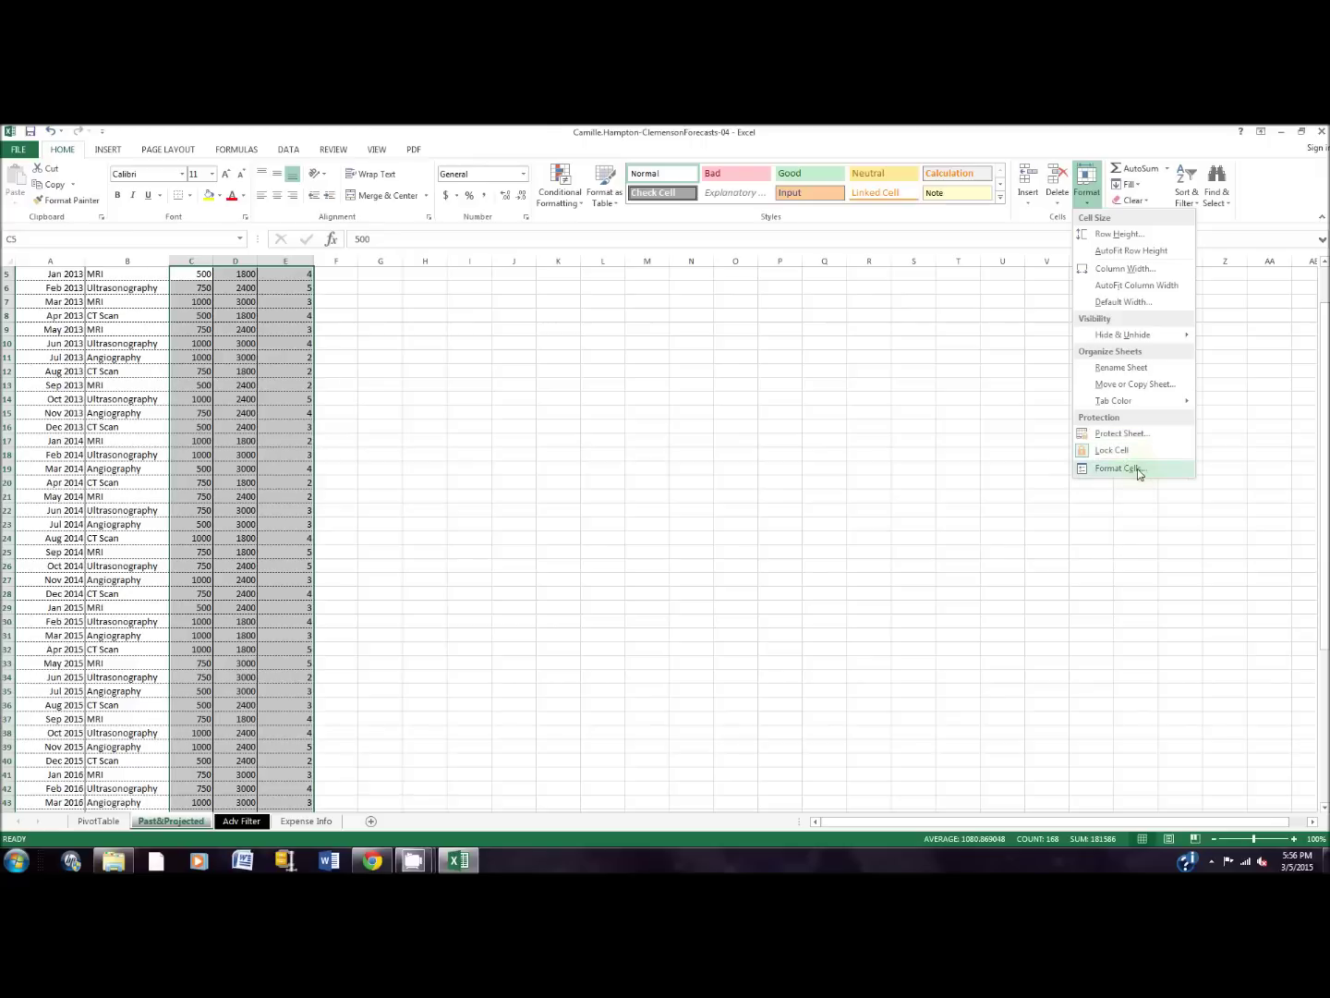
click(1121, 468)
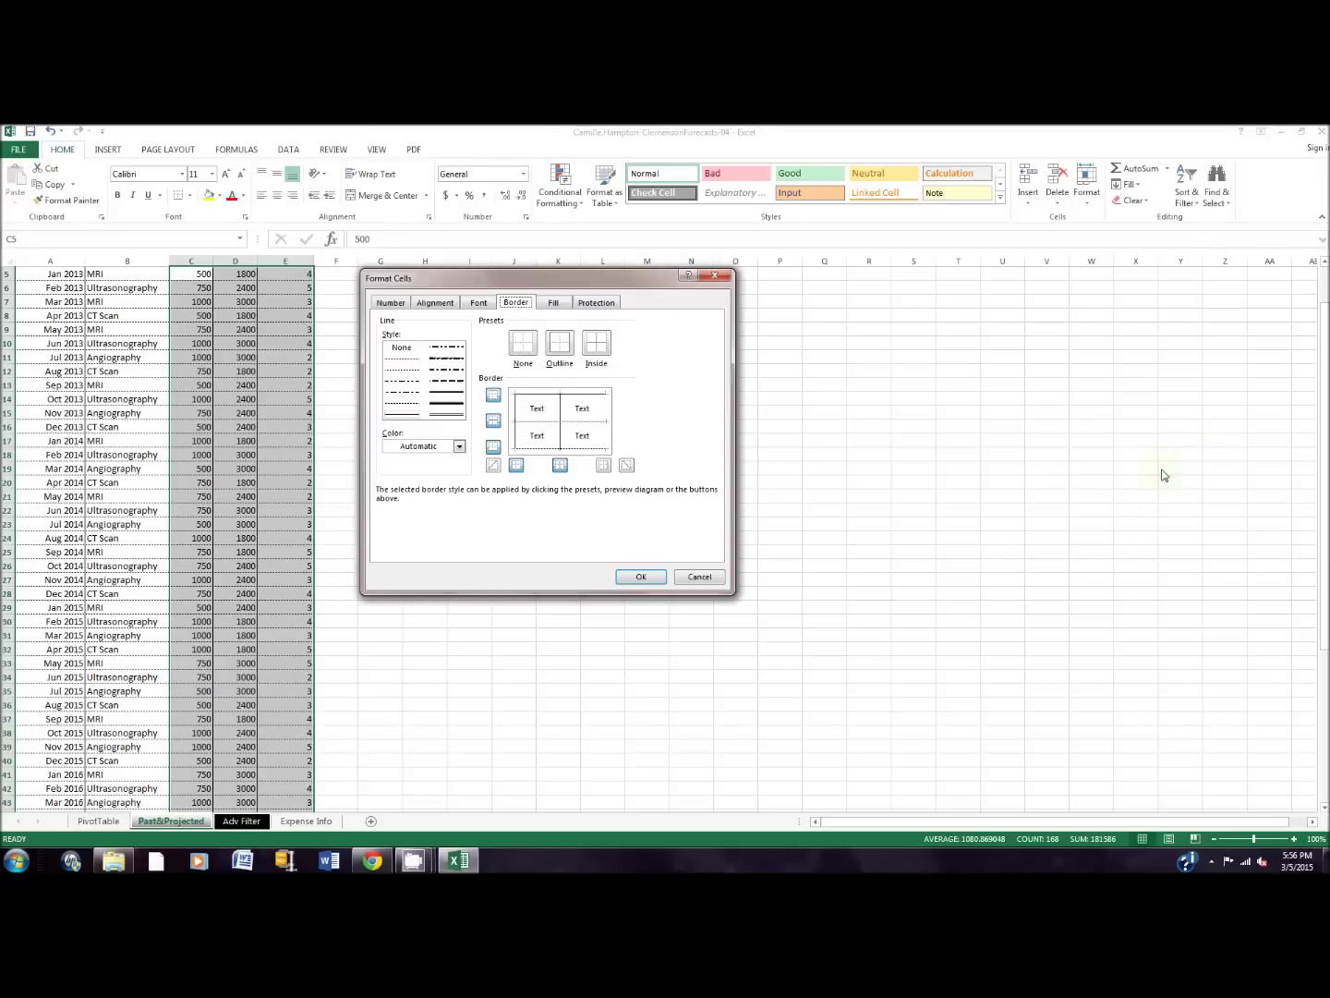
Step: Uncheck Locked on the Protection tab so C5:E60 become editable
click(589, 304)
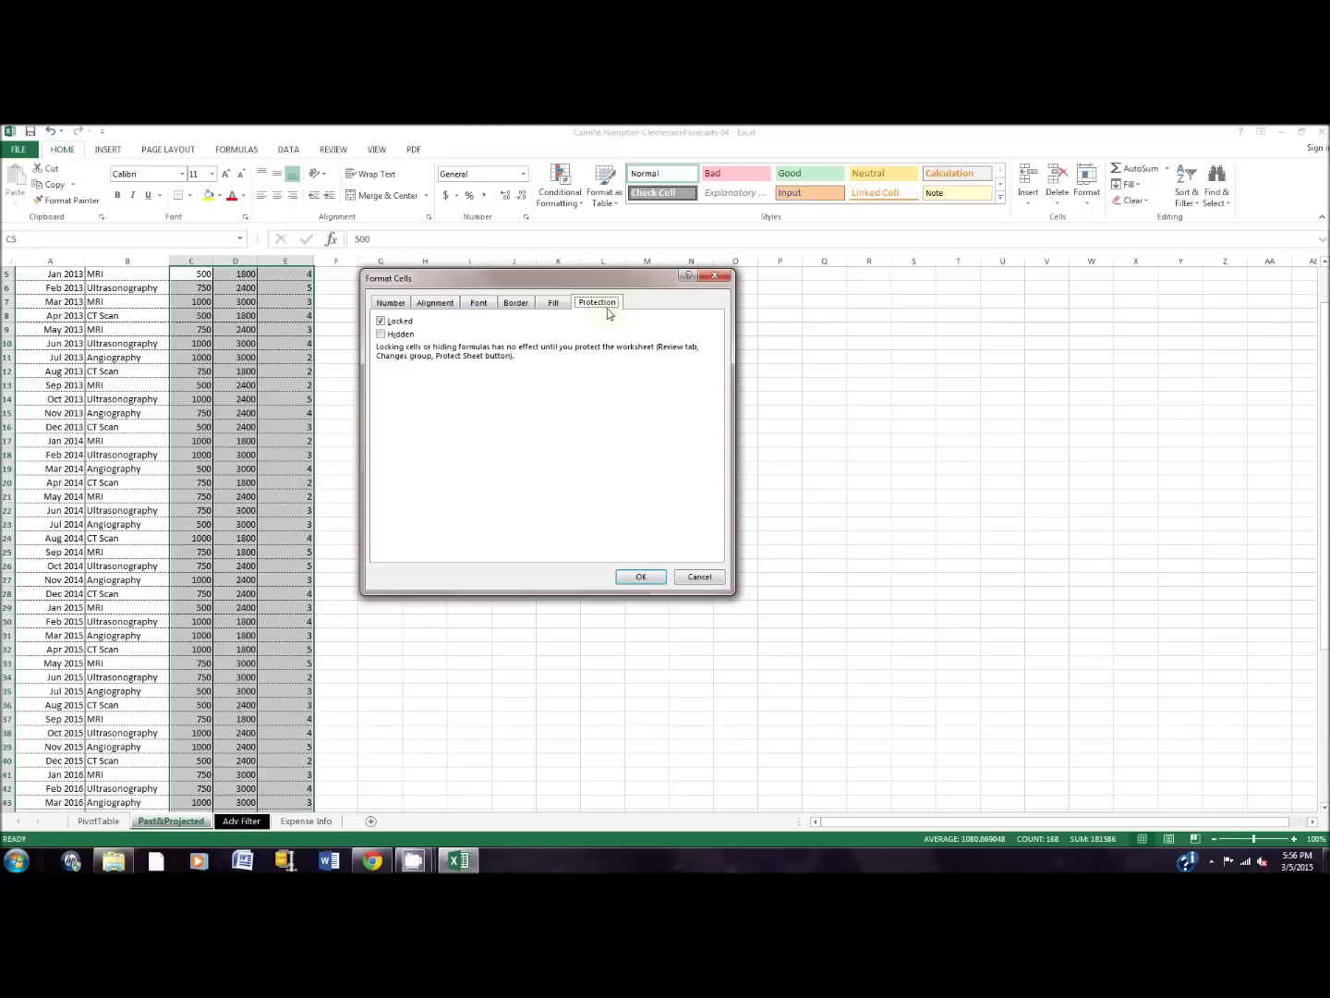
click(380, 322)
click(641, 577)
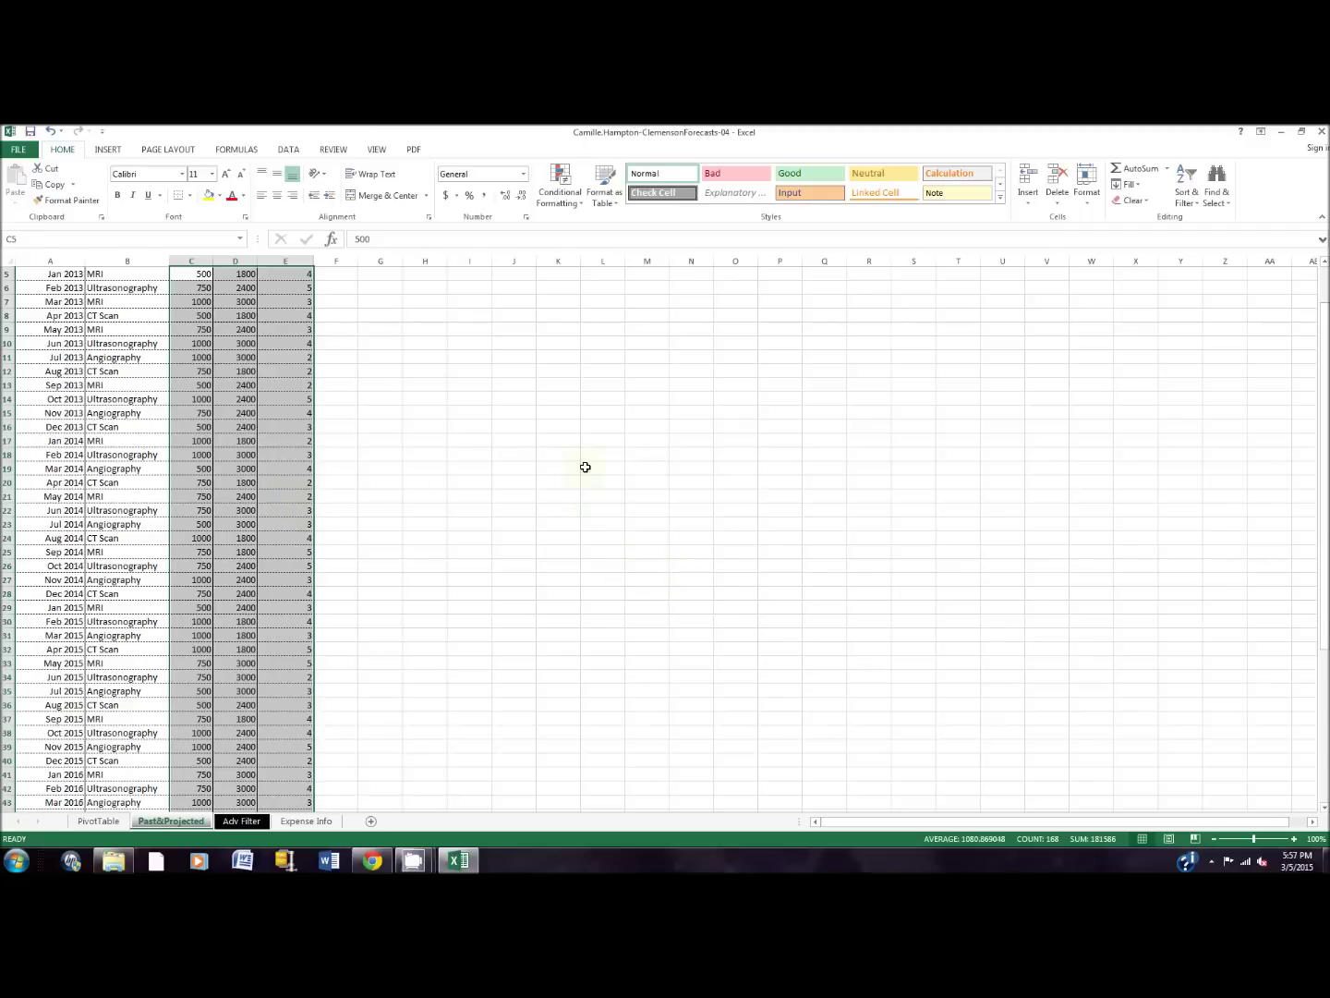
Step: Protect the Past&Projected sheet with a confirmed password, then deselect the range
click(349, 152)
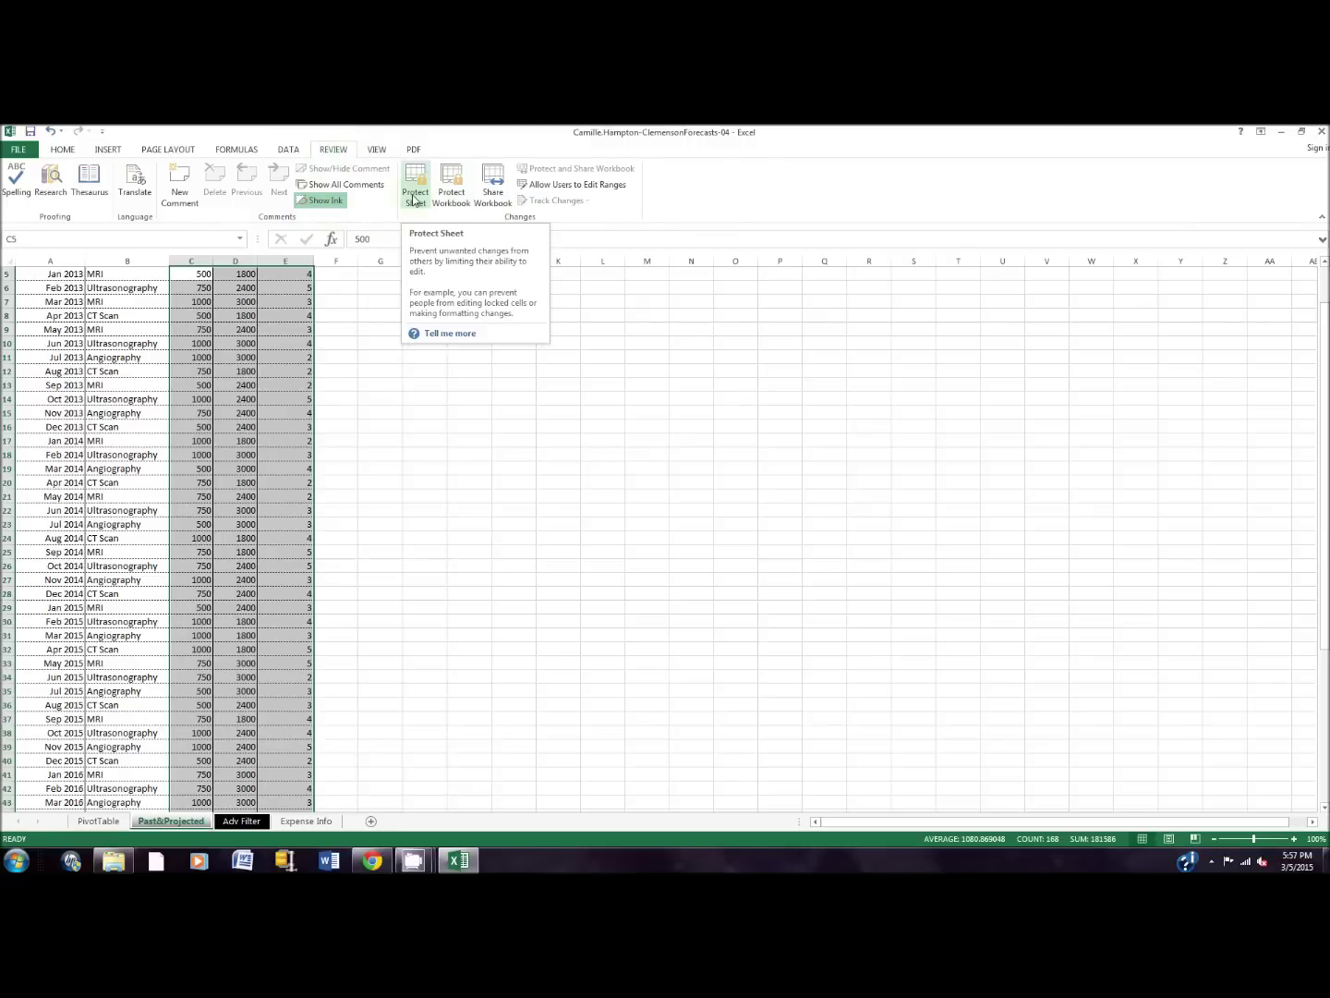
click(414, 195)
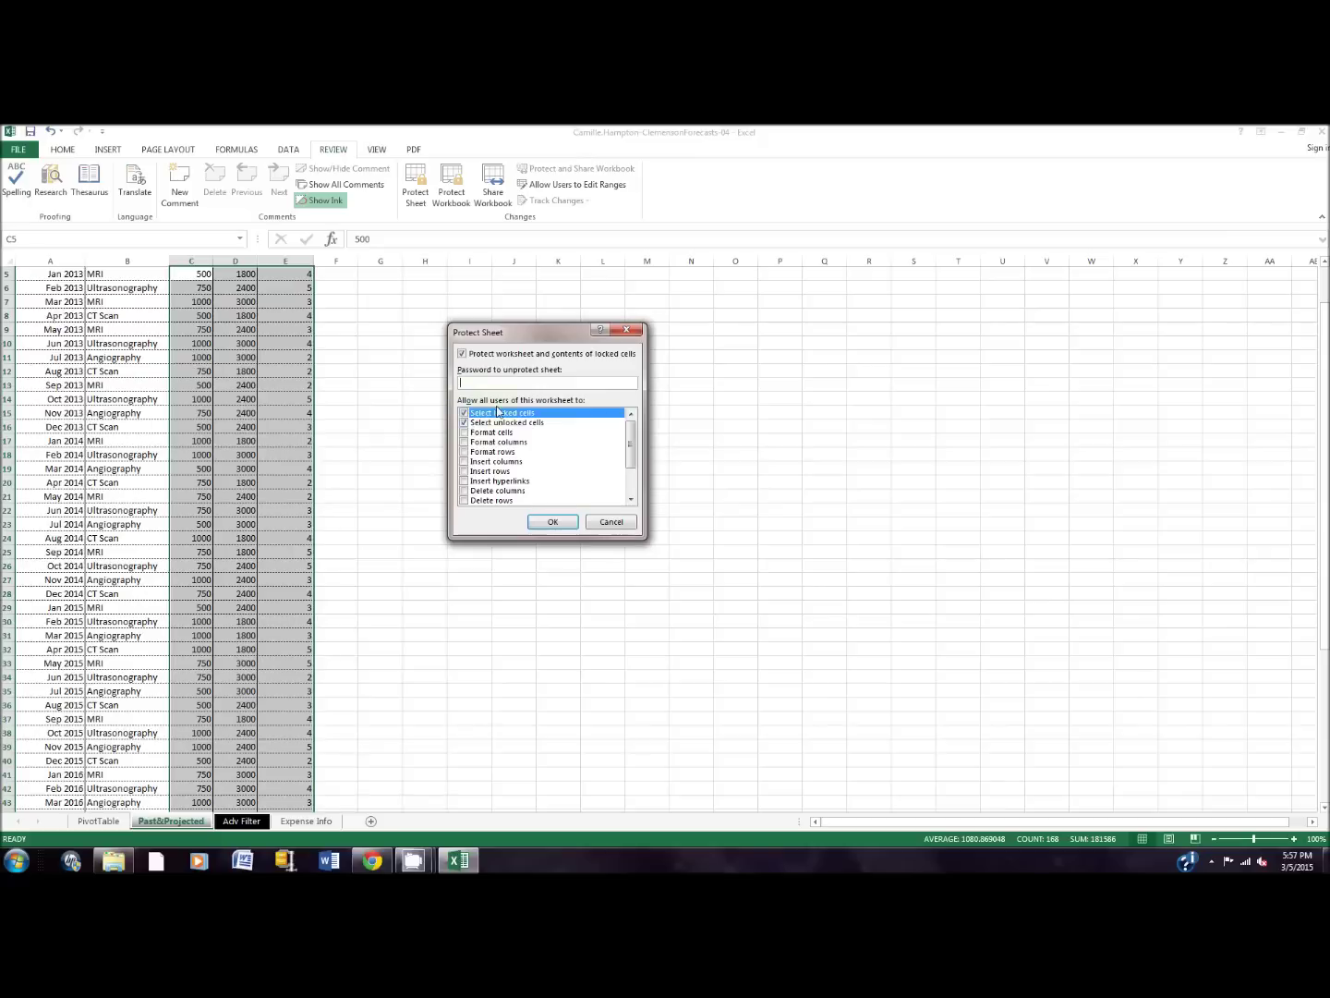
text(12)
click(565, 526)
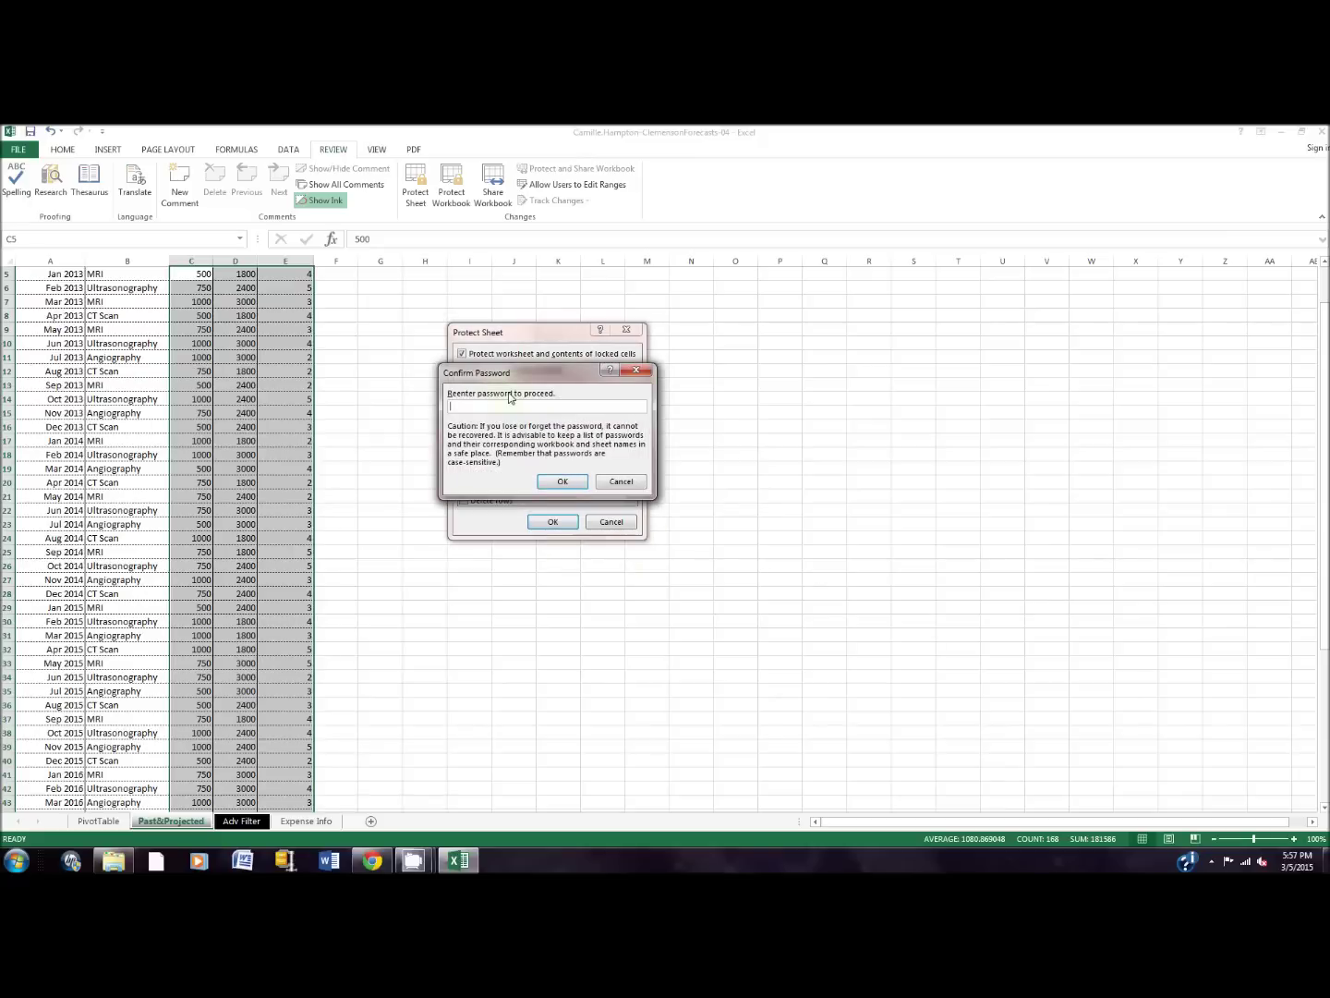
key(Return)
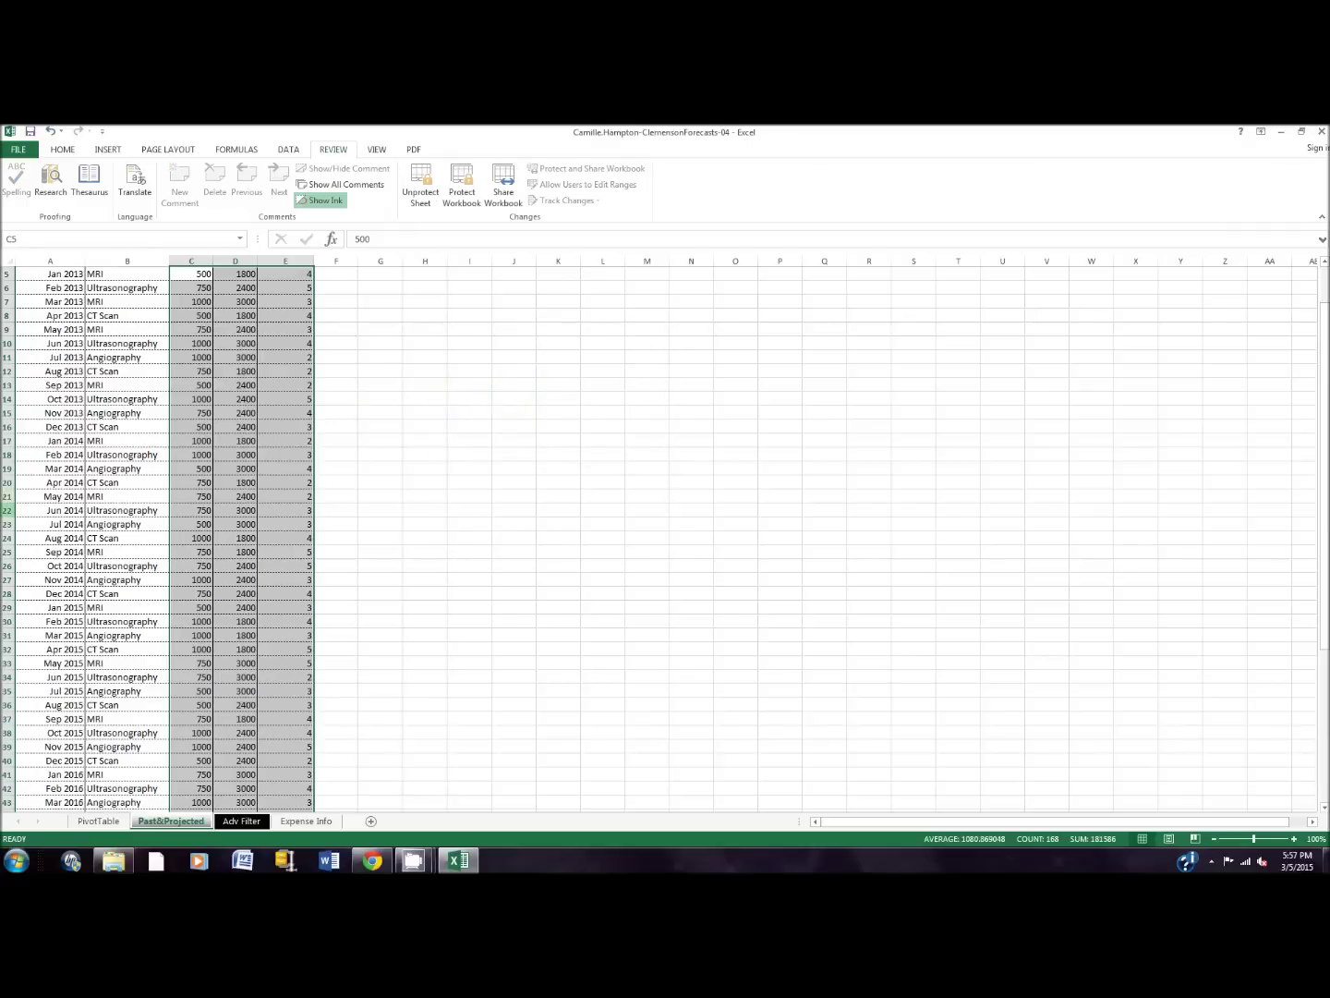
click(262, 330)
scroll(352, 522, up, 2)
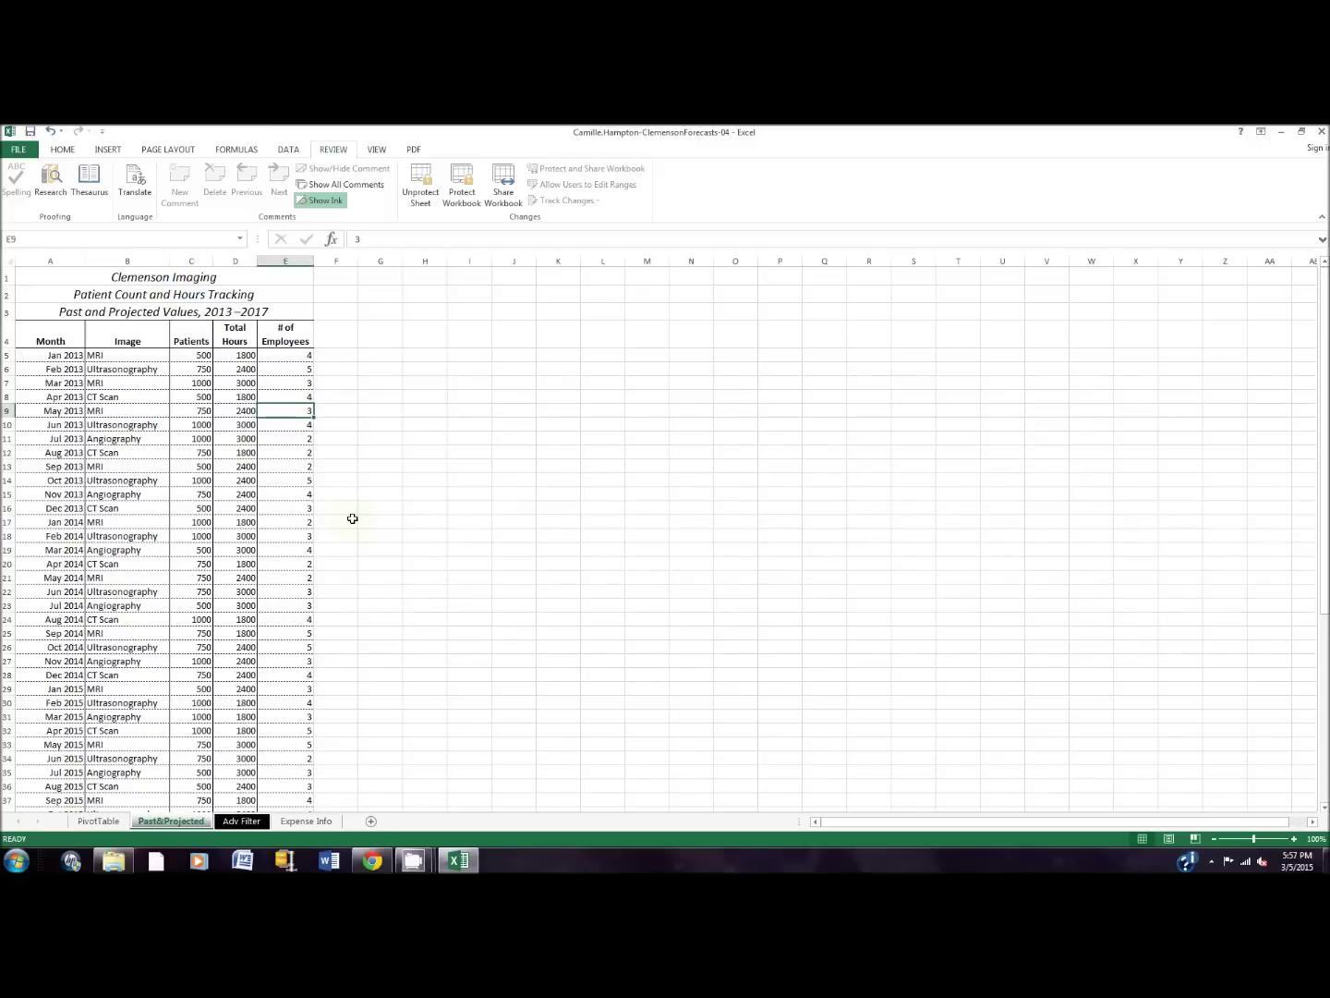